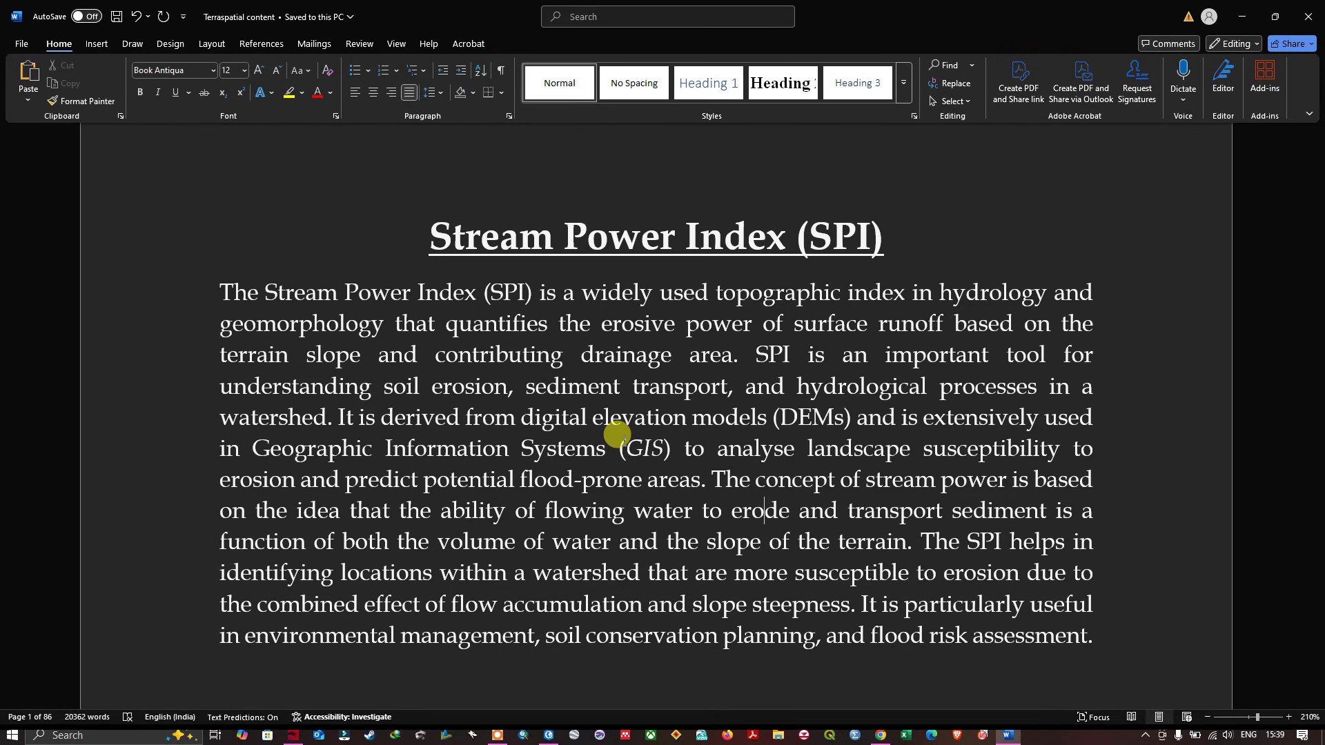
Switch to ArcGIS Pro and add the DEM.tif raster from the project's DEM folder to the map.
{"action": "scroll", "coordinate": [616, 434], "scroll_direction": "down", "scroll_amount": 5}
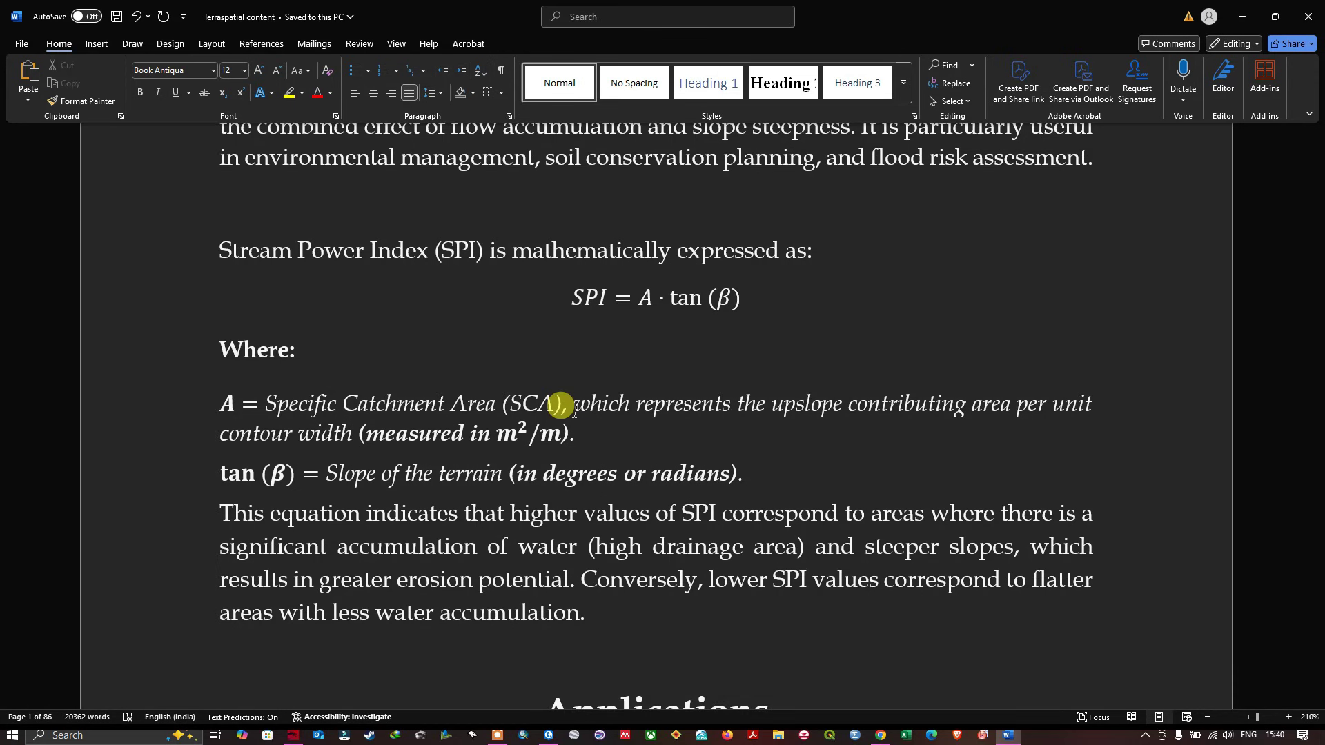
{"action": "key", "text": "alt+Tab"}
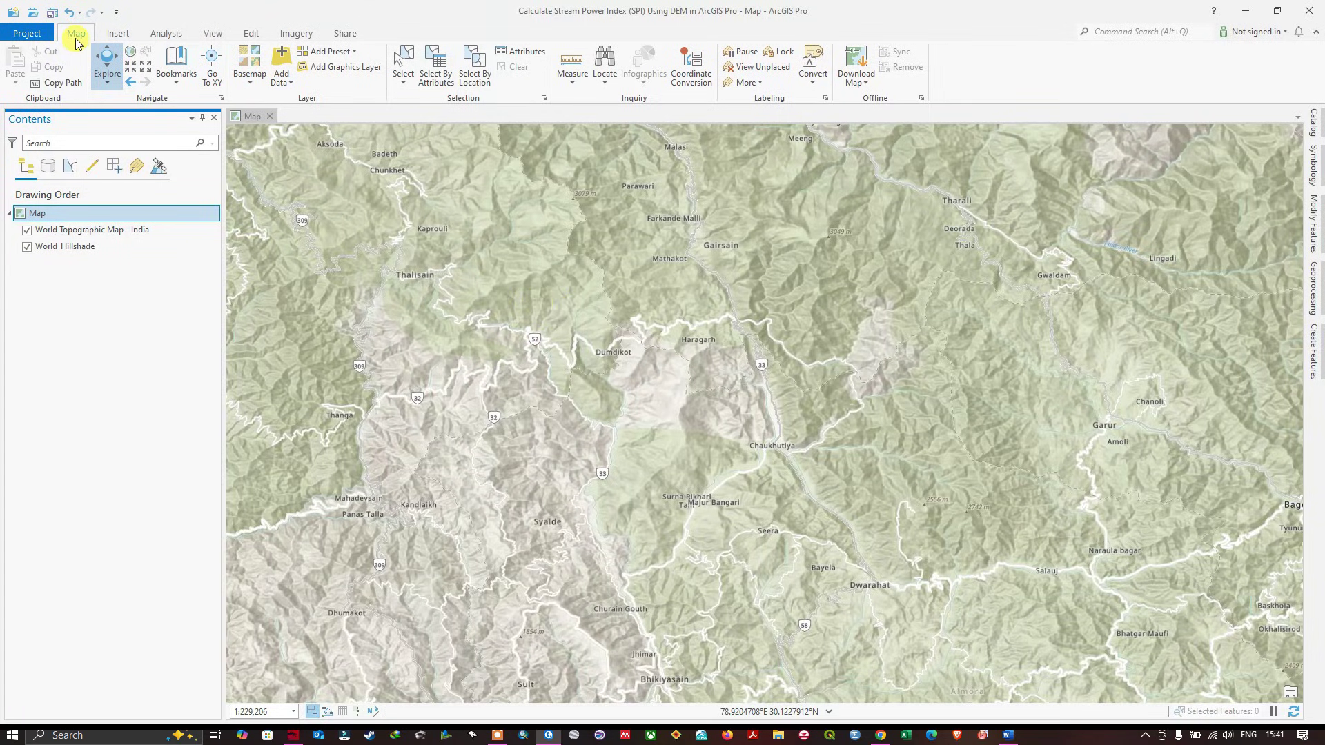
{"action": "left_click", "coordinate": [286, 86]}
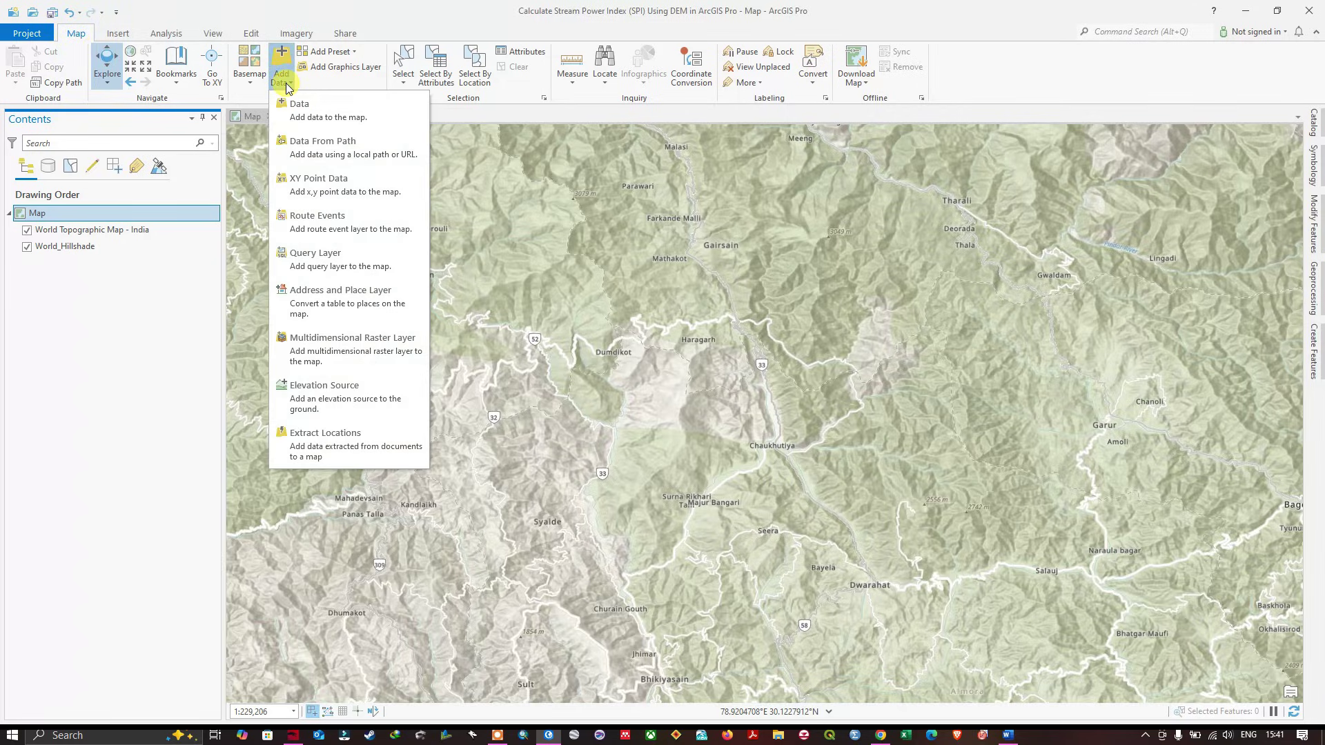
{"action": "left_click", "coordinate": [338, 120]}
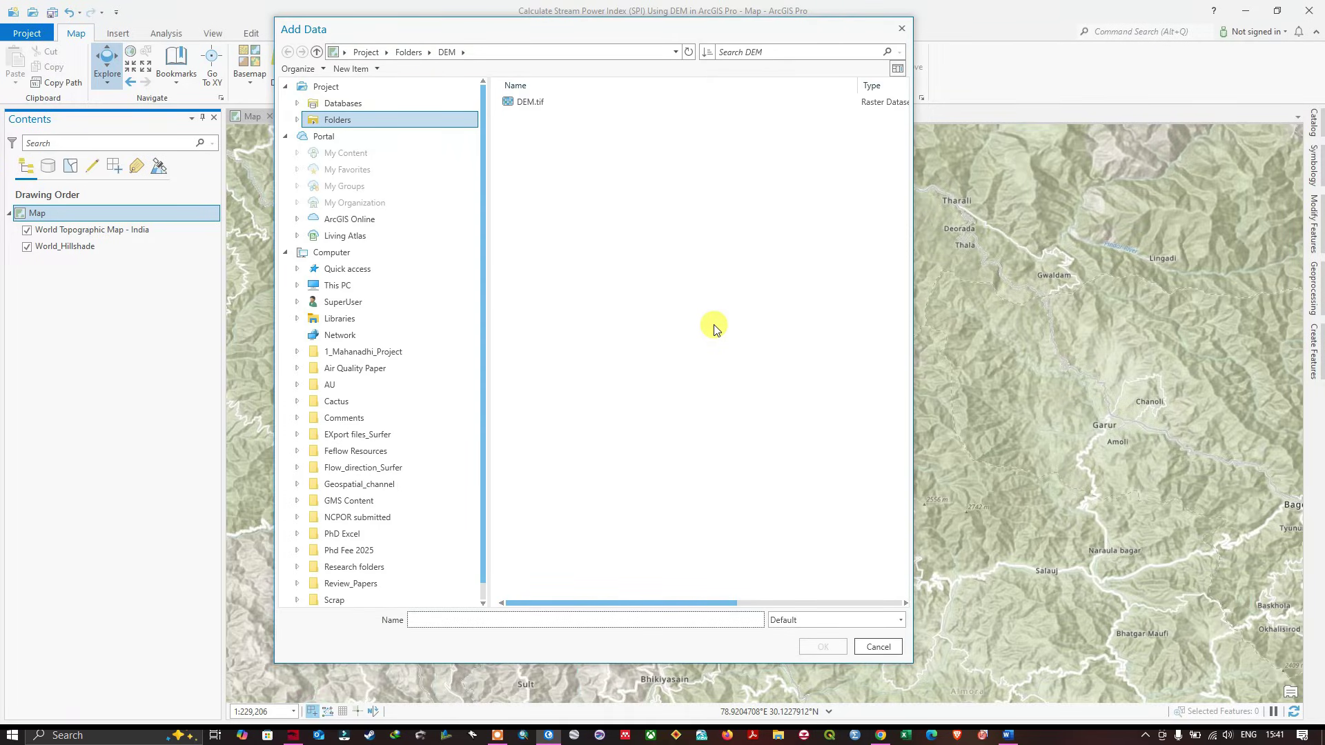
{"action": "left_click", "coordinate": [532, 104]}
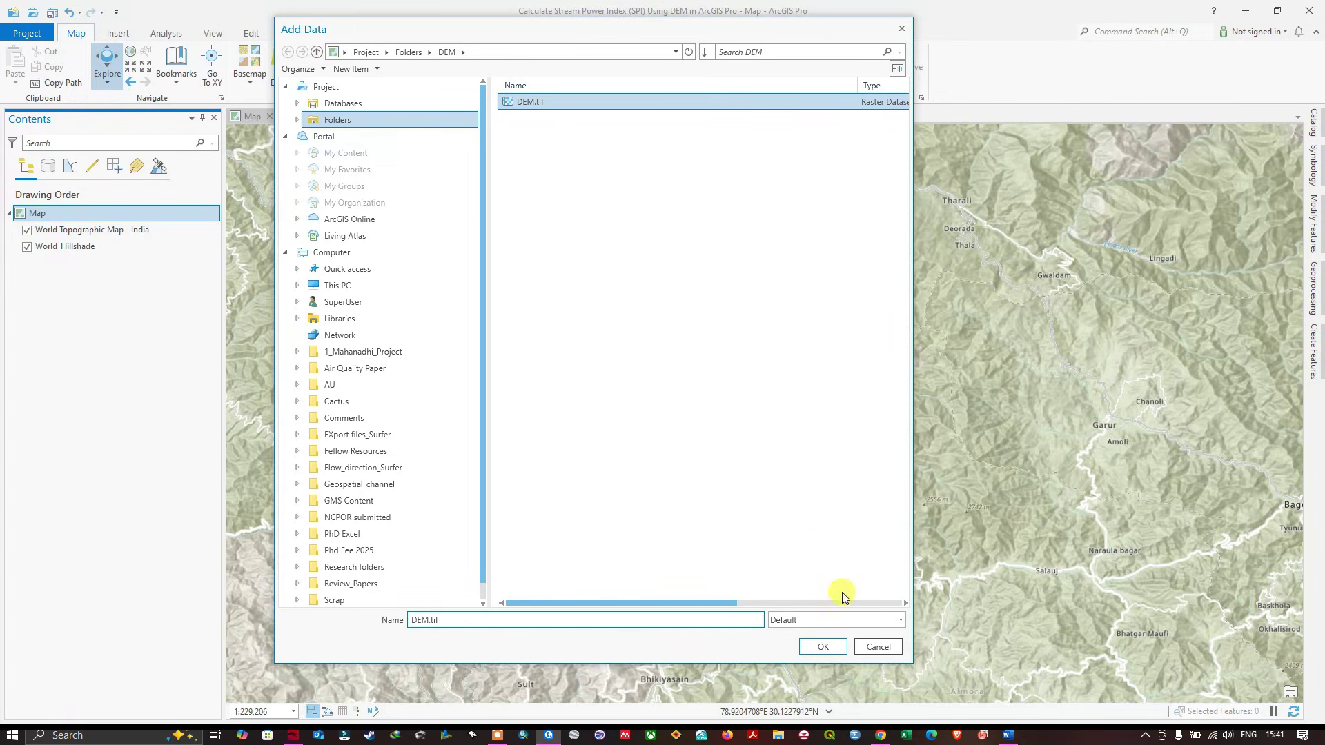
{"action": "left_click", "coordinate": [823, 646]}
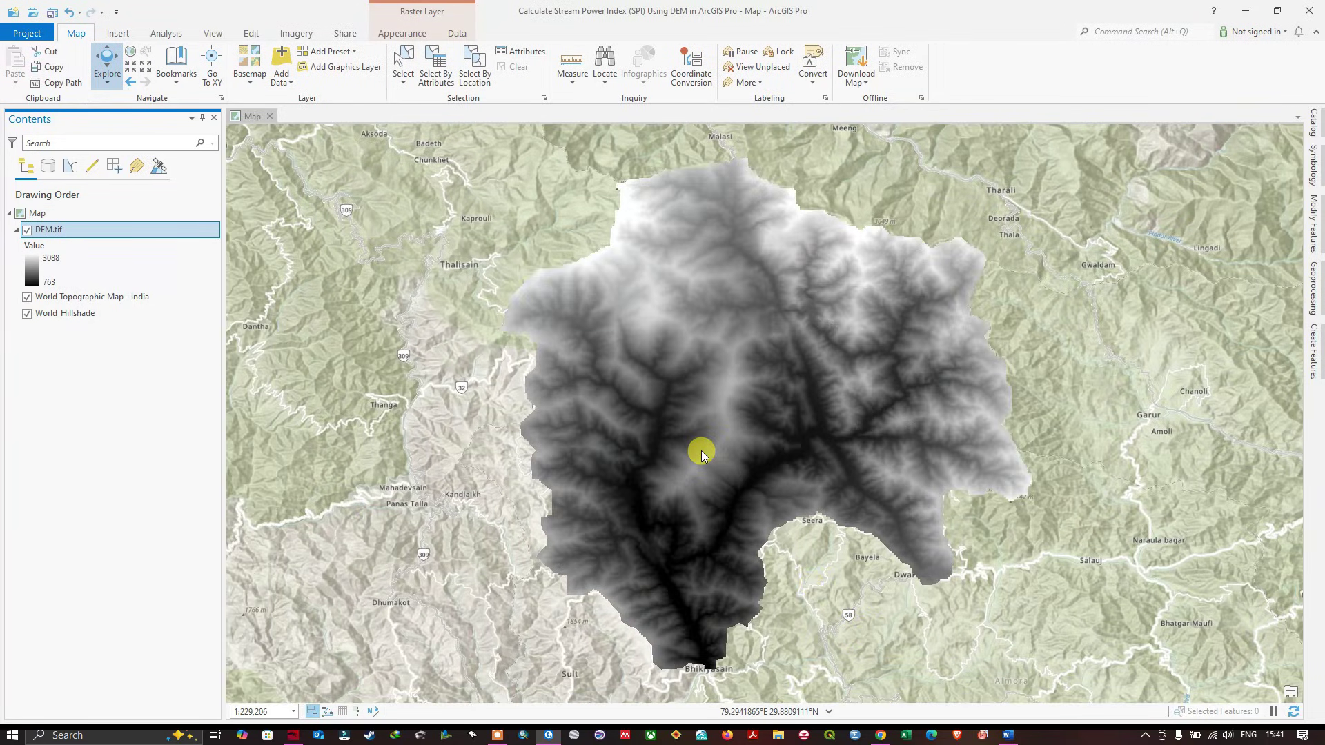
{"action": "left_click_drag", "start_coordinate": [732, 388], "coordinate": [645, 354]}
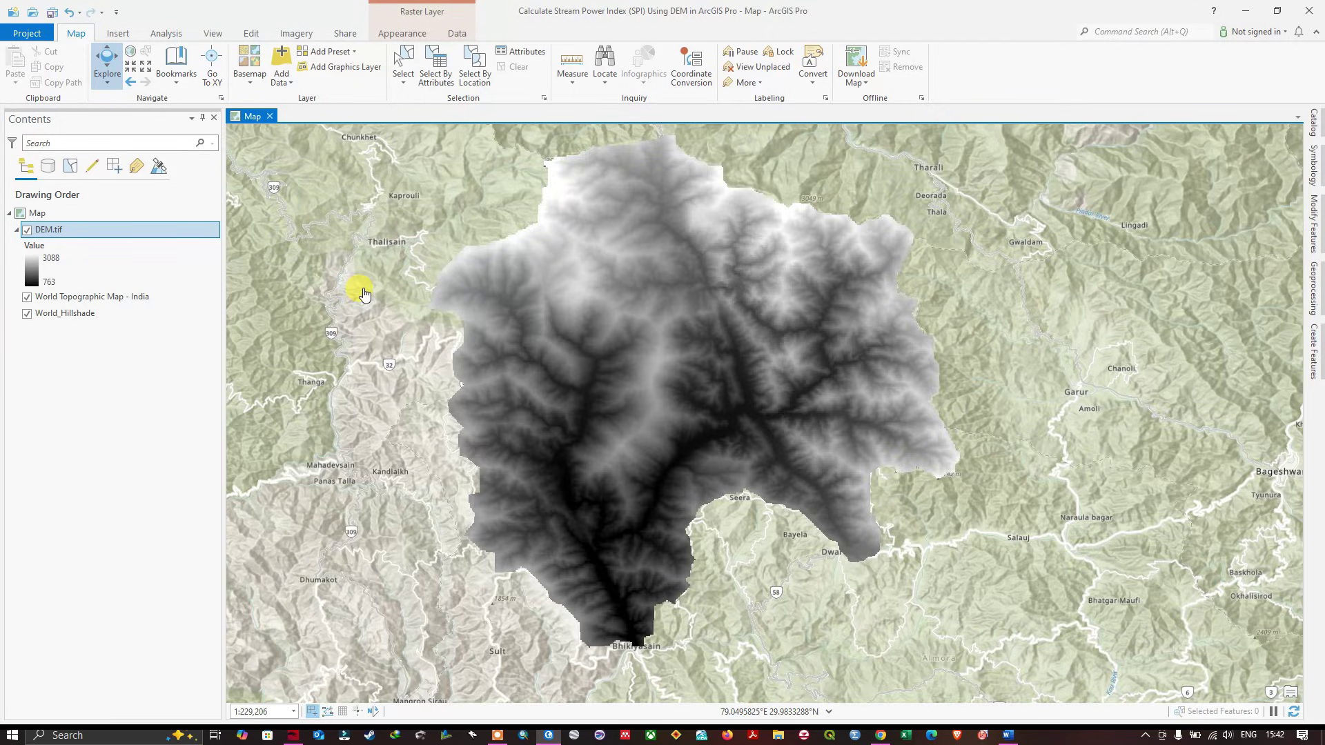
Find the Fill geoprocessing tool and open it from the Hydrology toolset of the Spatial Analyst Tools.
{"action": "left_click", "coordinate": [173, 33]}
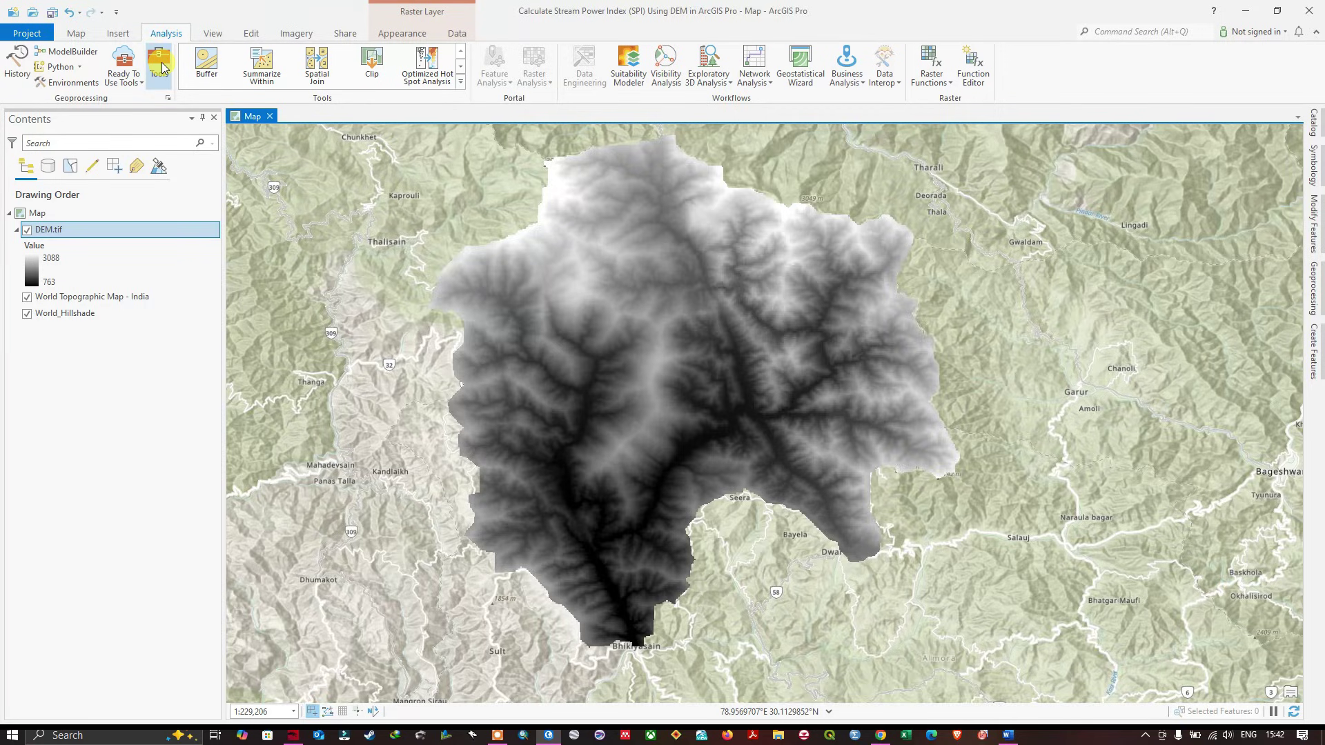
{"action": "left_click", "coordinate": [160, 66]}
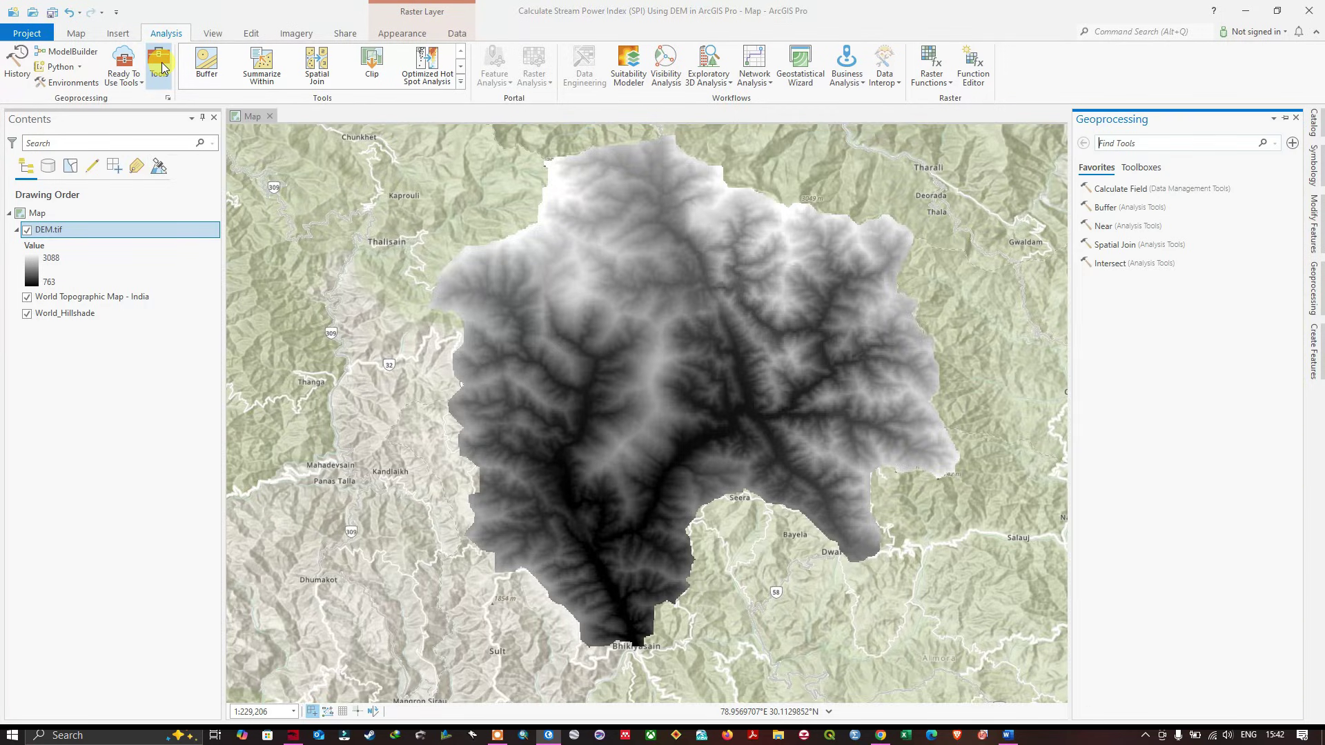
{"action": "left_click", "coordinate": [1125, 143]}
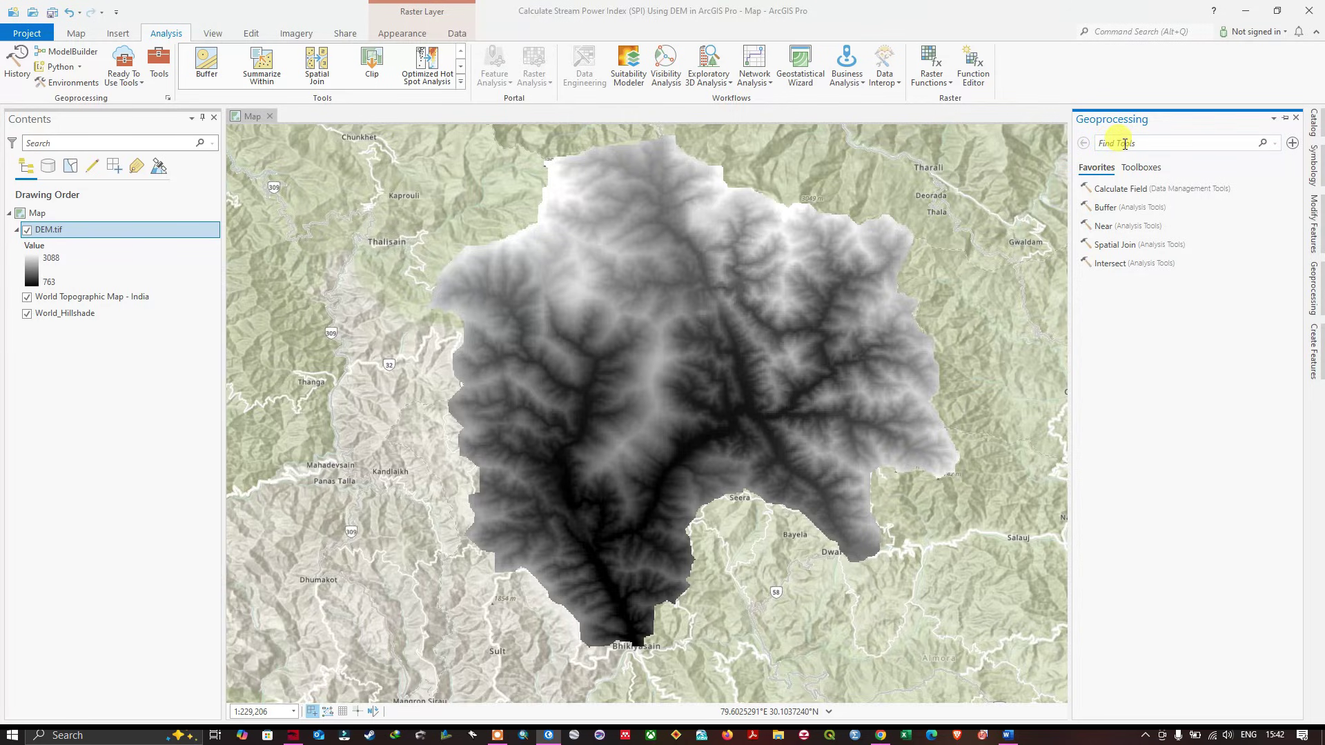
{"action": "type", "text": "fill"}
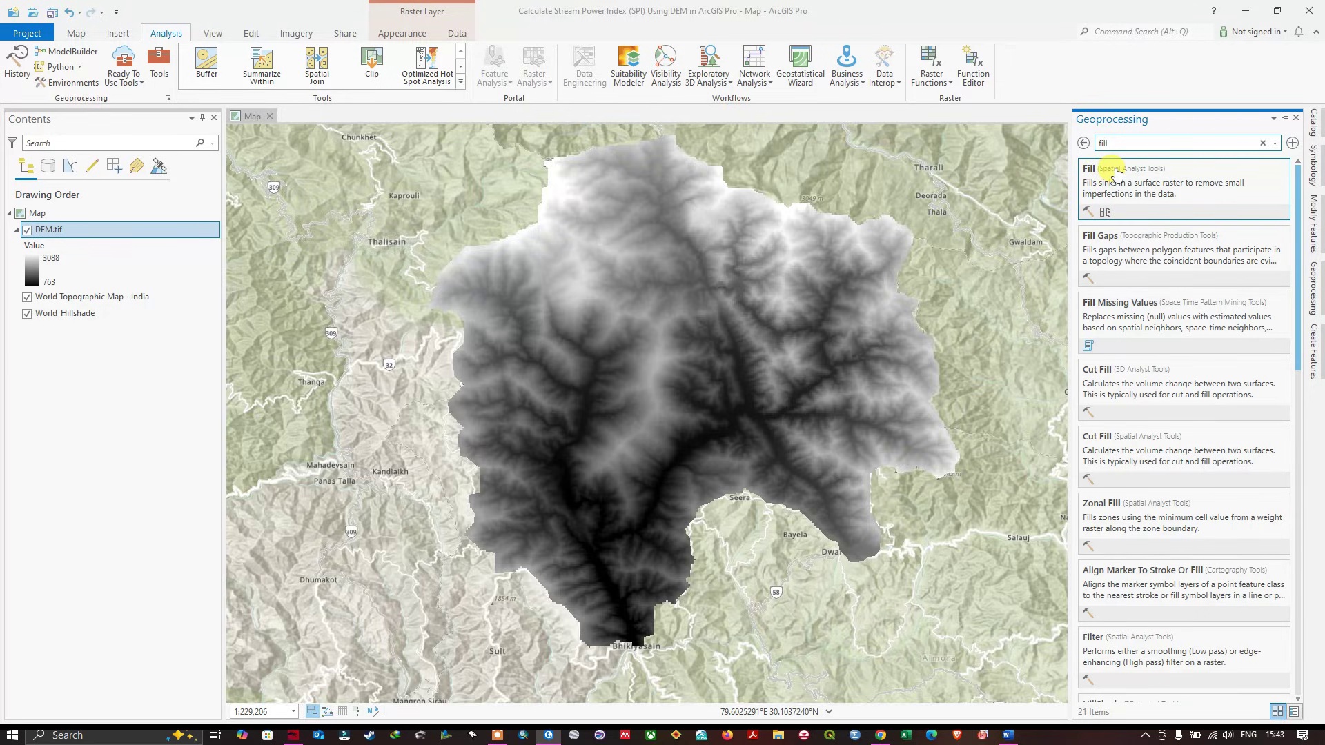
{"action": "left_click", "coordinate": [914, 269]}
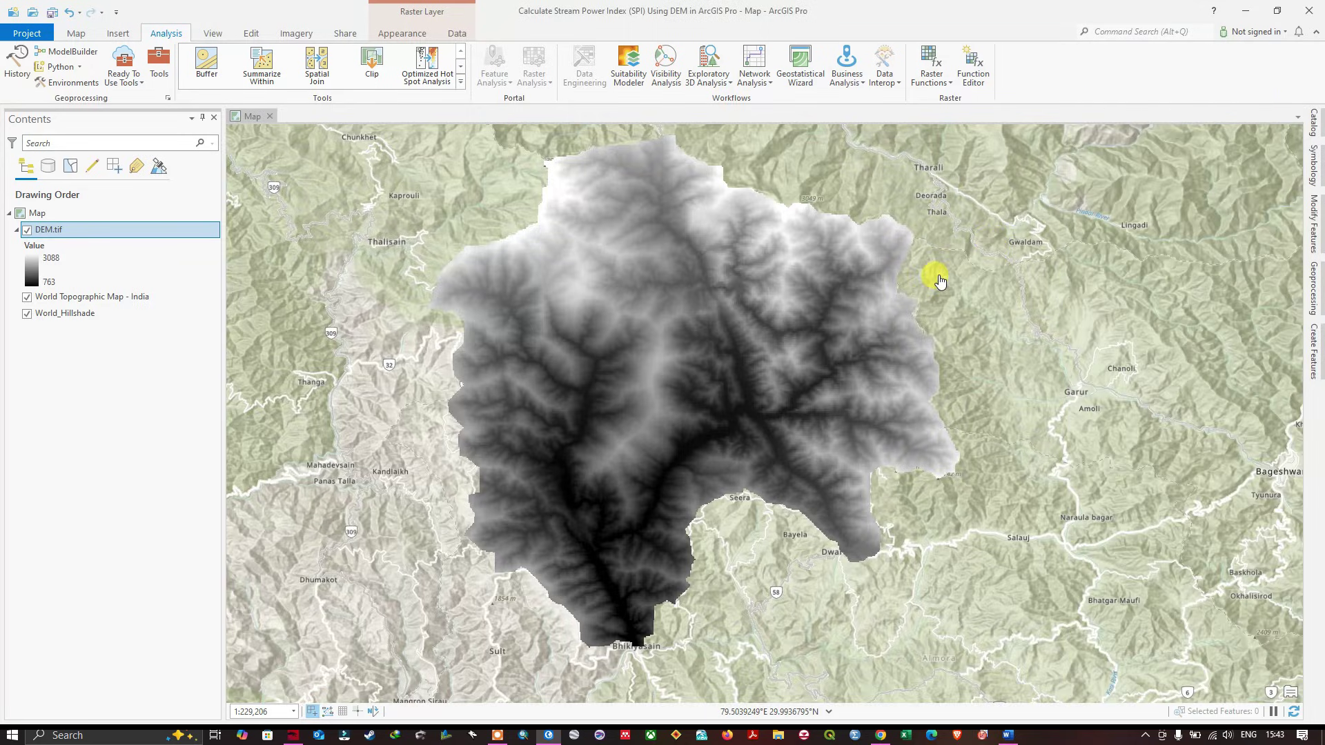
{"action": "mouse_move", "coordinate": [1313, 286]}
{"action": "scroll", "coordinate": [1153, 485], "scroll_direction": "down", "scroll_amount": 3}
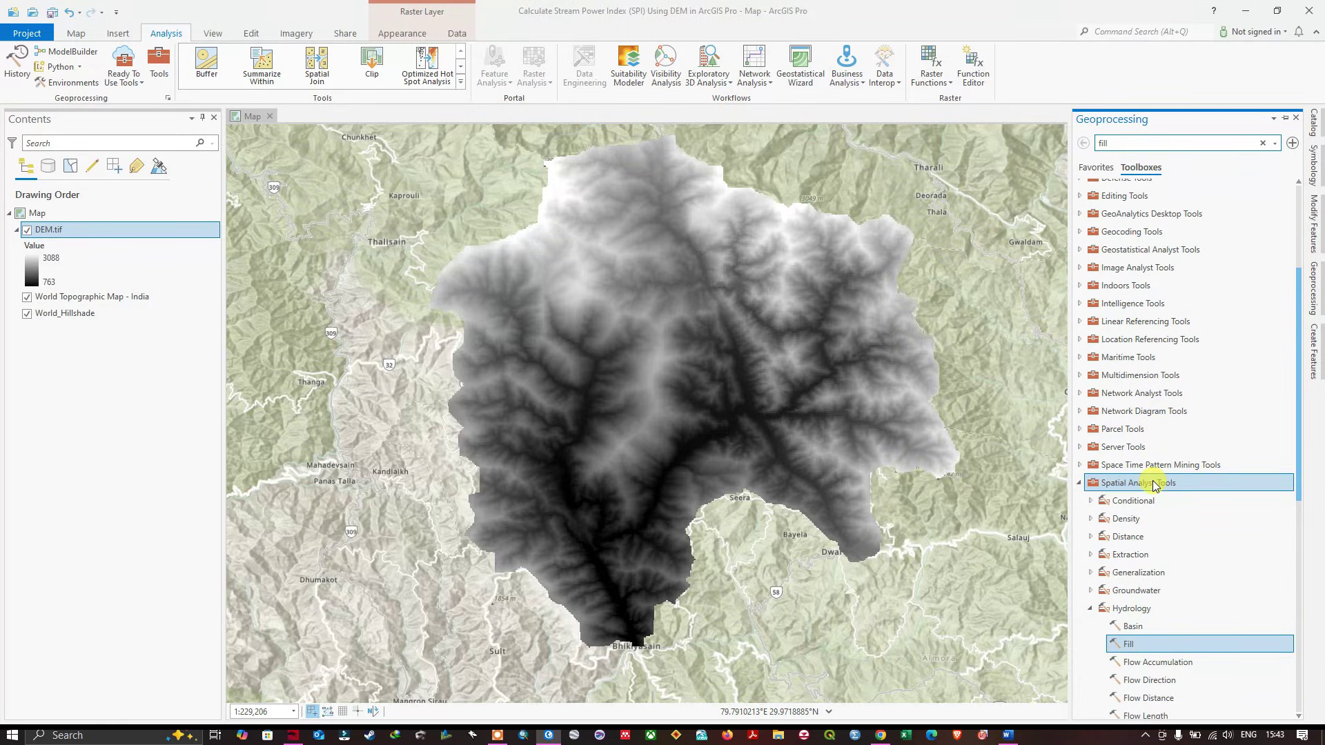
{"action": "scroll", "coordinate": [1129, 588], "scroll_direction": "down", "scroll_amount": 1}
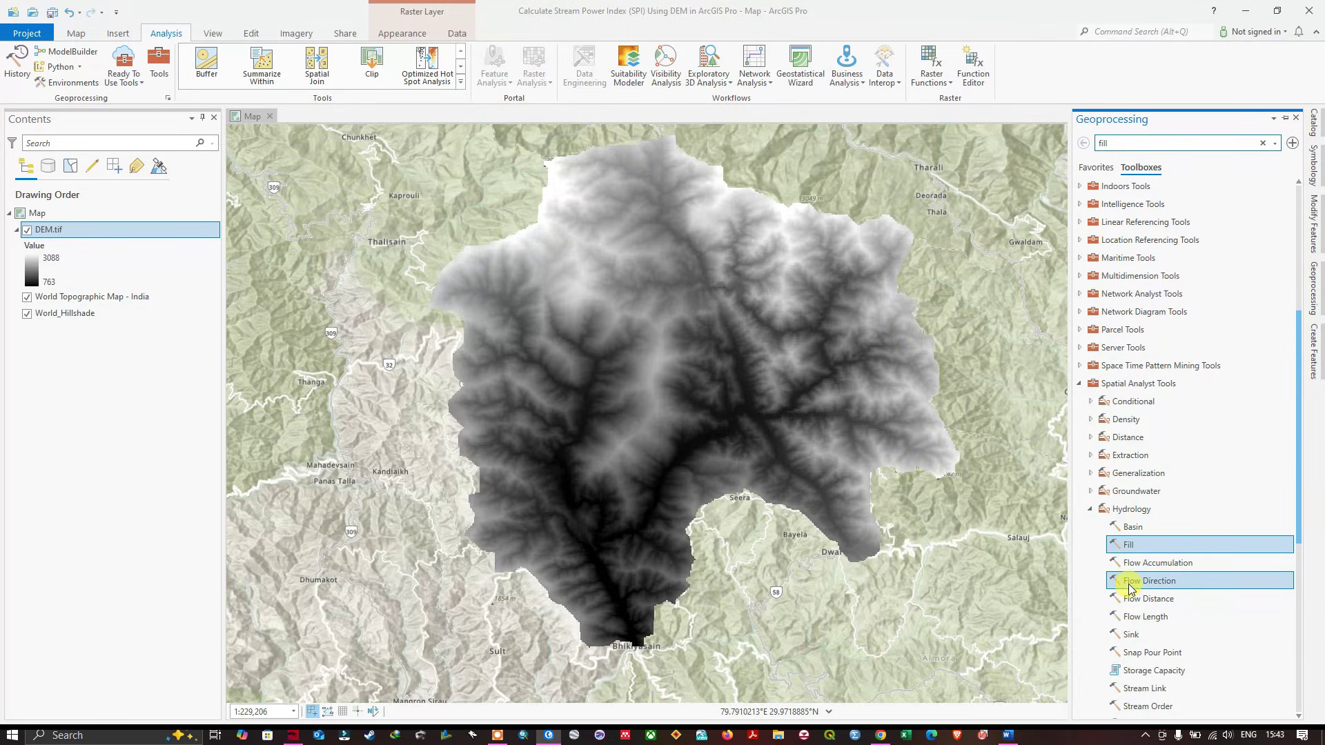
{"action": "double_click", "coordinate": [1137, 552]}
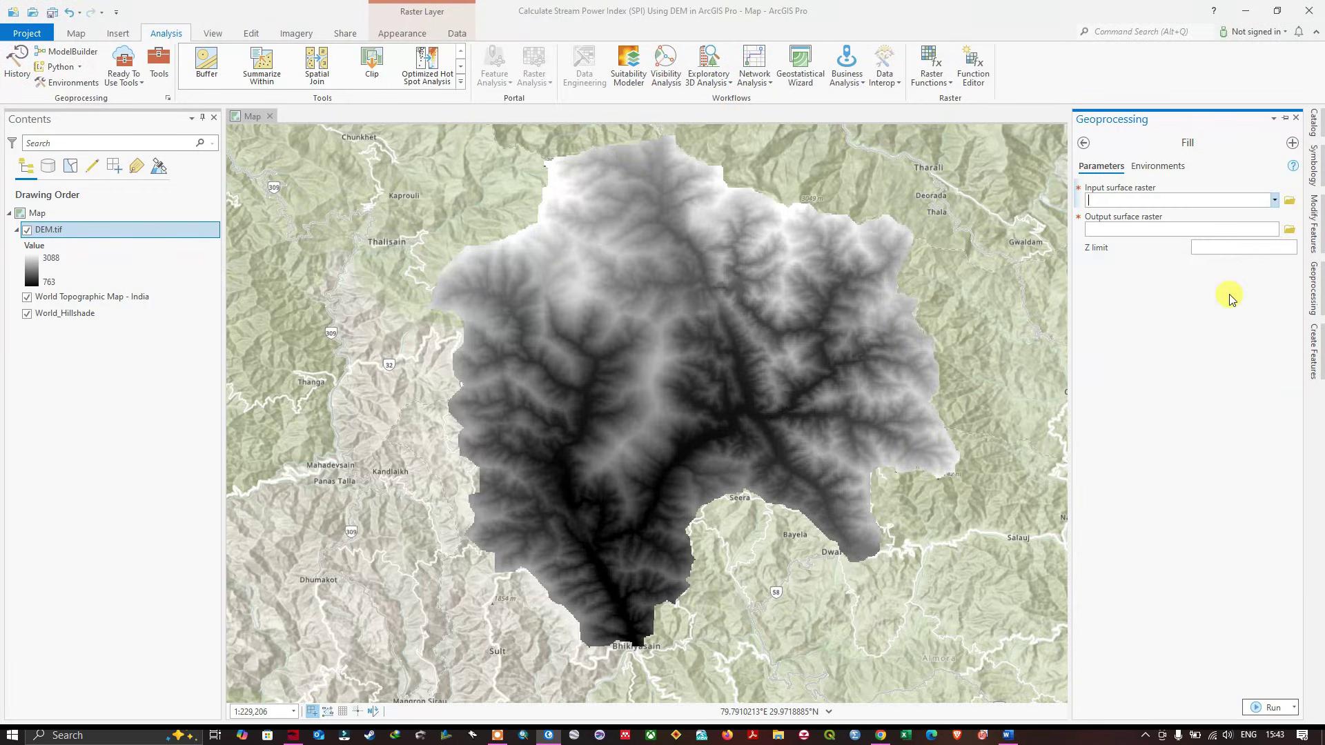
Run Fill on DEM.tif, saving the output surface raster as fill.tif in the project's shapefiles folder.
{"action": "mouse_move", "coordinate": [1294, 166]}
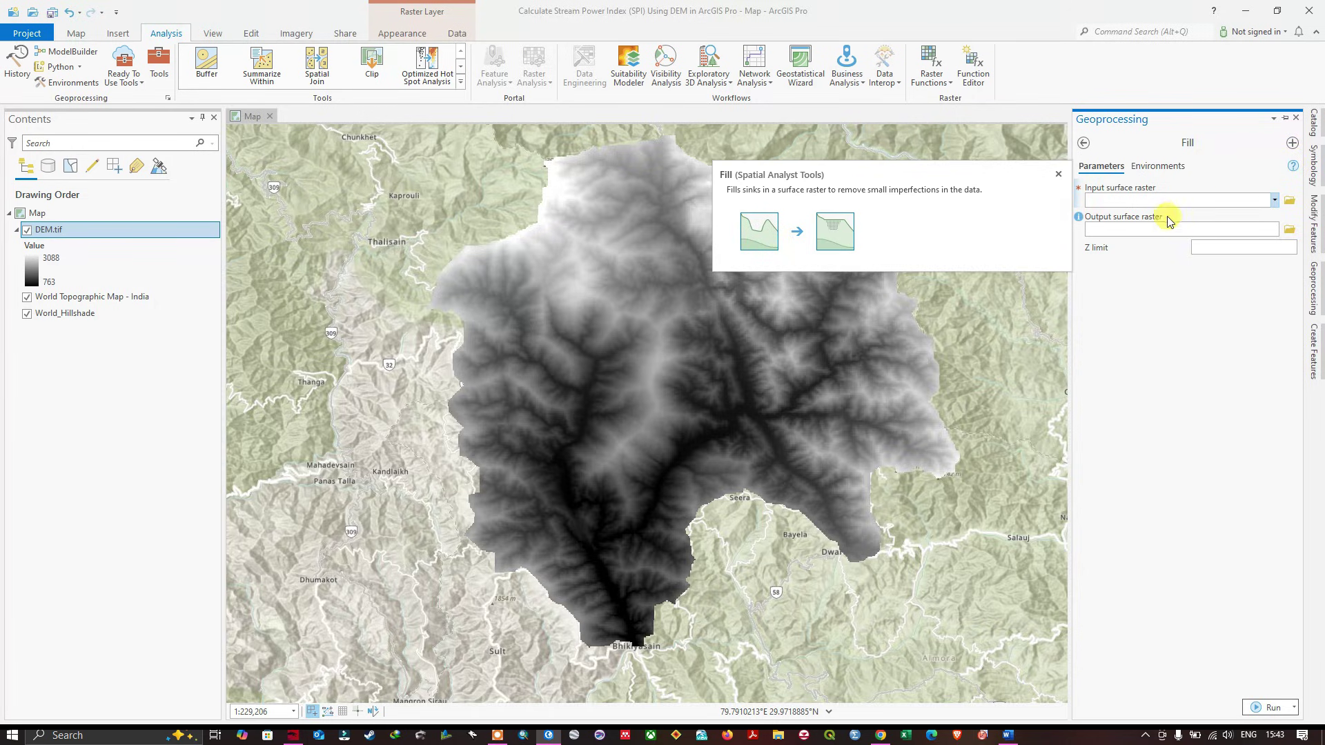
{"action": "left_click", "coordinate": [1275, 200]}
{"action": "left_click", "coordinate": [1121, 216]}
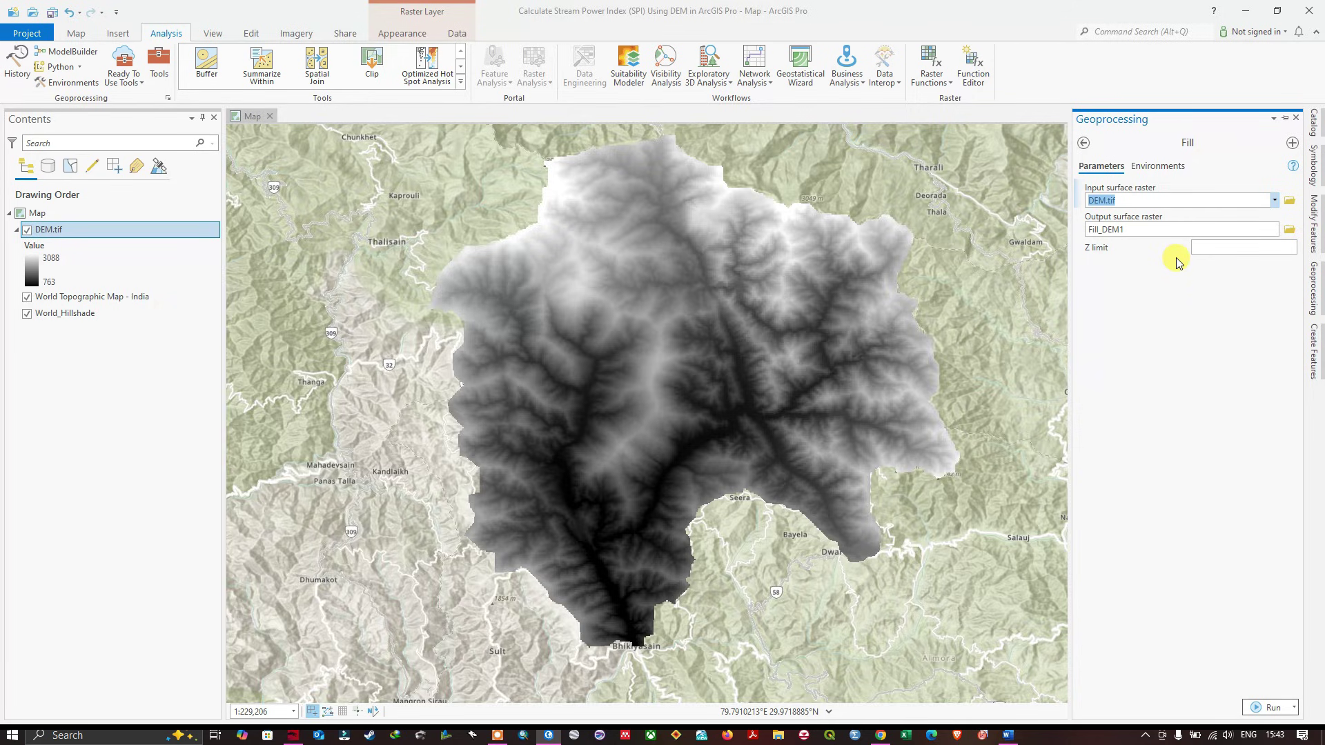
{"action": "left_click", "coordinate": [1288, 230]}
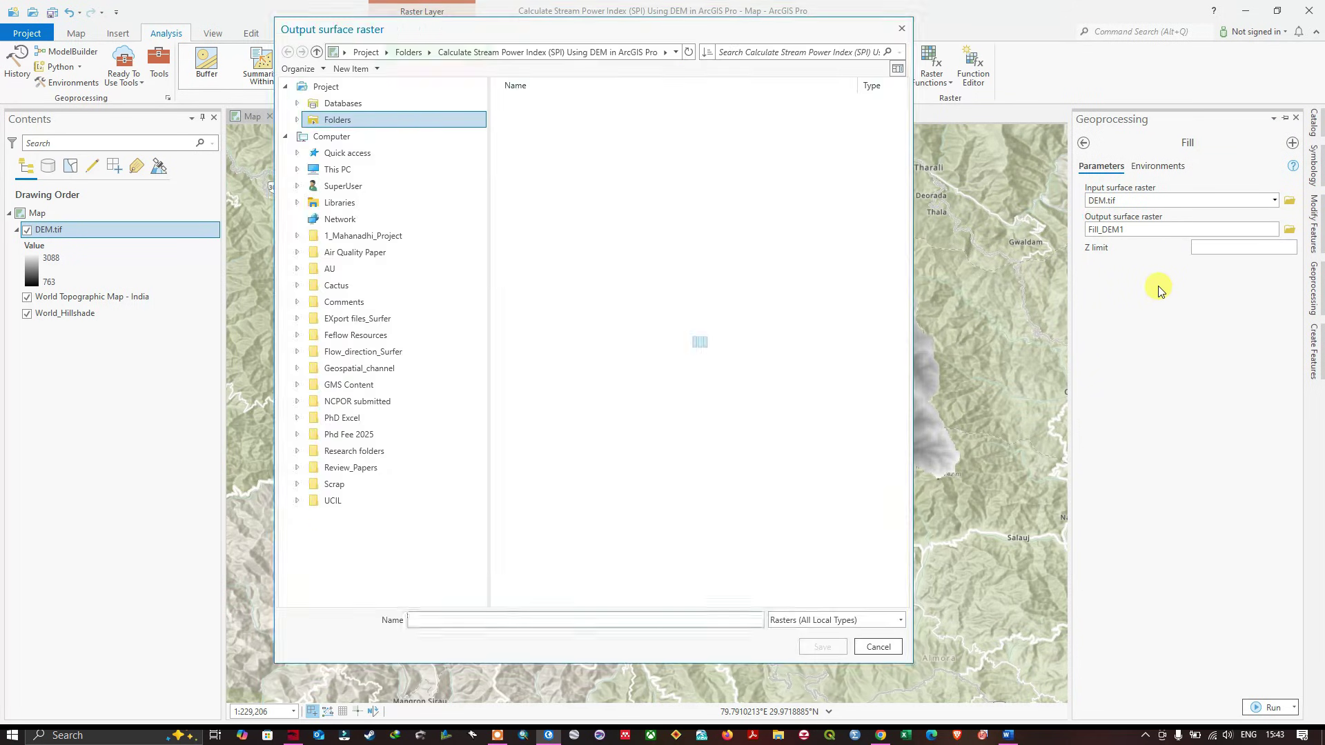
{"action": "double_click", "coordinate": [536, 138]}
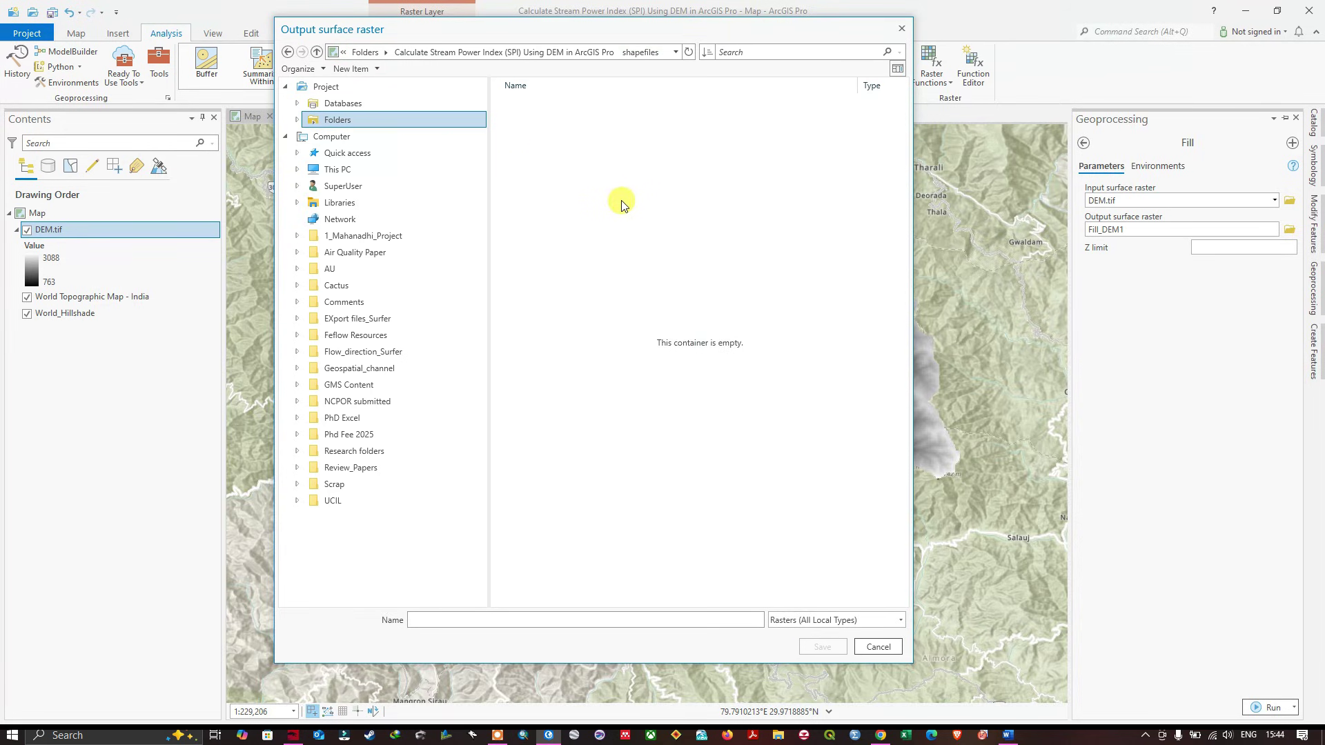
{"action": "left_click", "coordinate": [441, 621]}
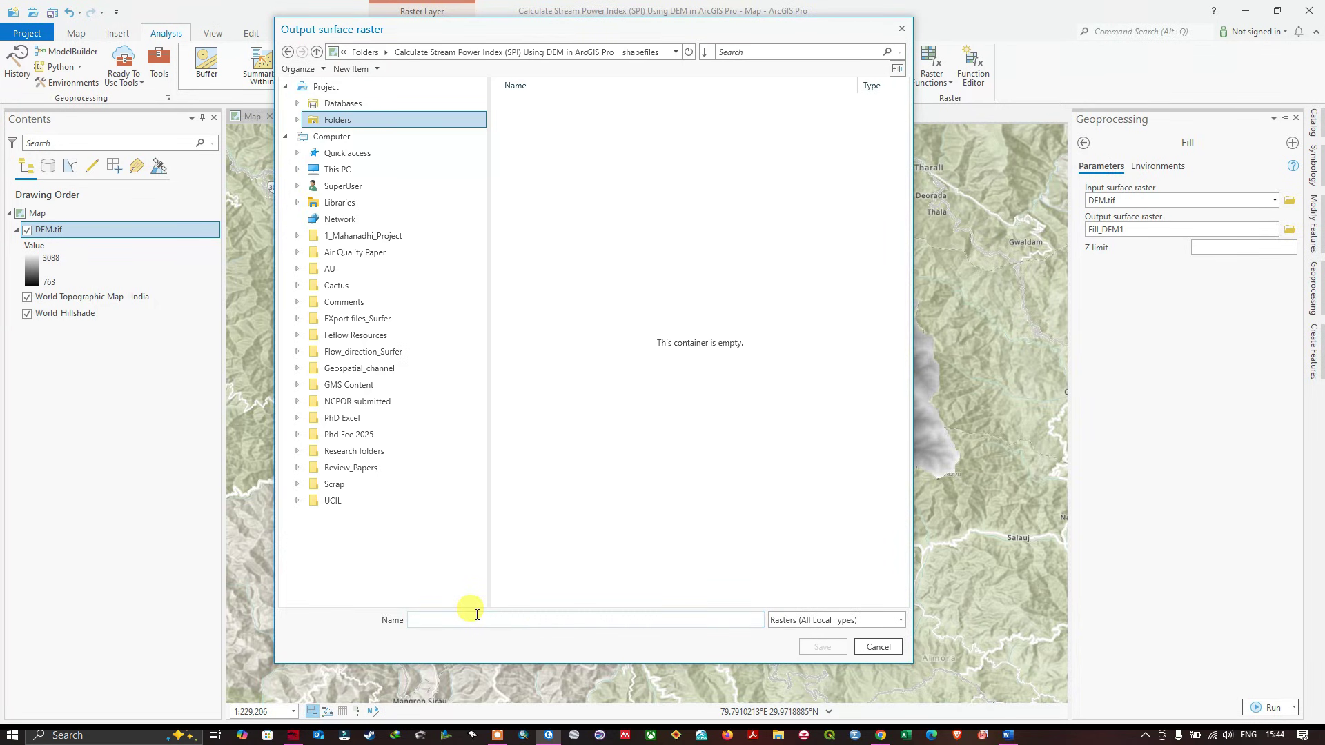
{"action": "type", "text": "fill.tif"}
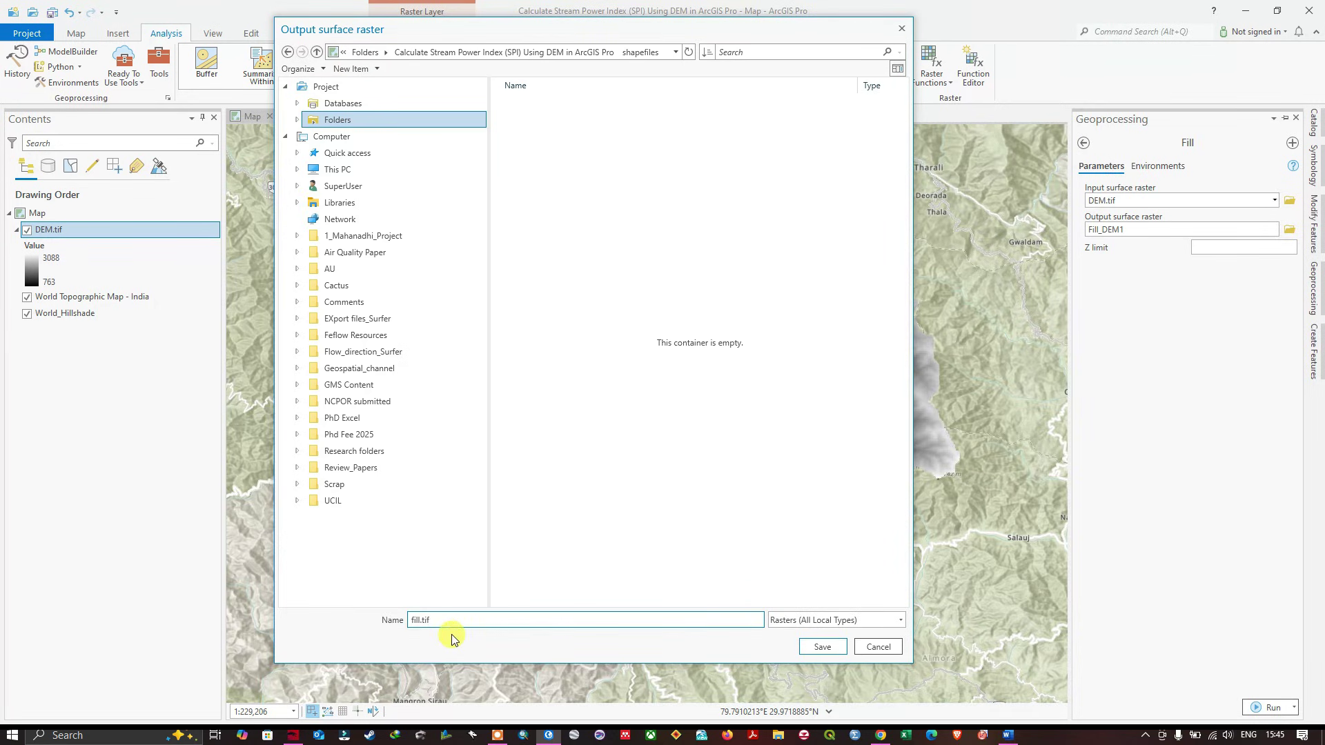
{"action": "left_click", "coordinate": [821, 646]}
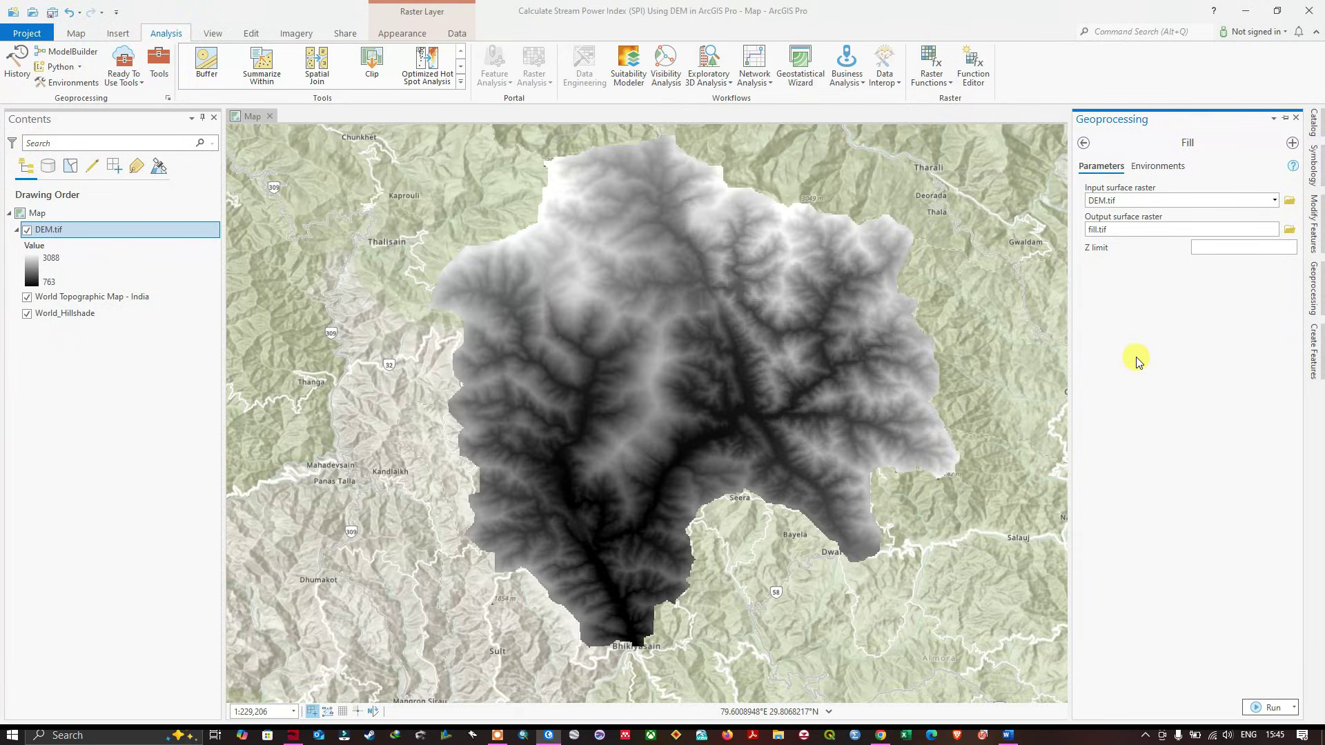
{"action": "left_click", "coordinate": [1267, 708]}
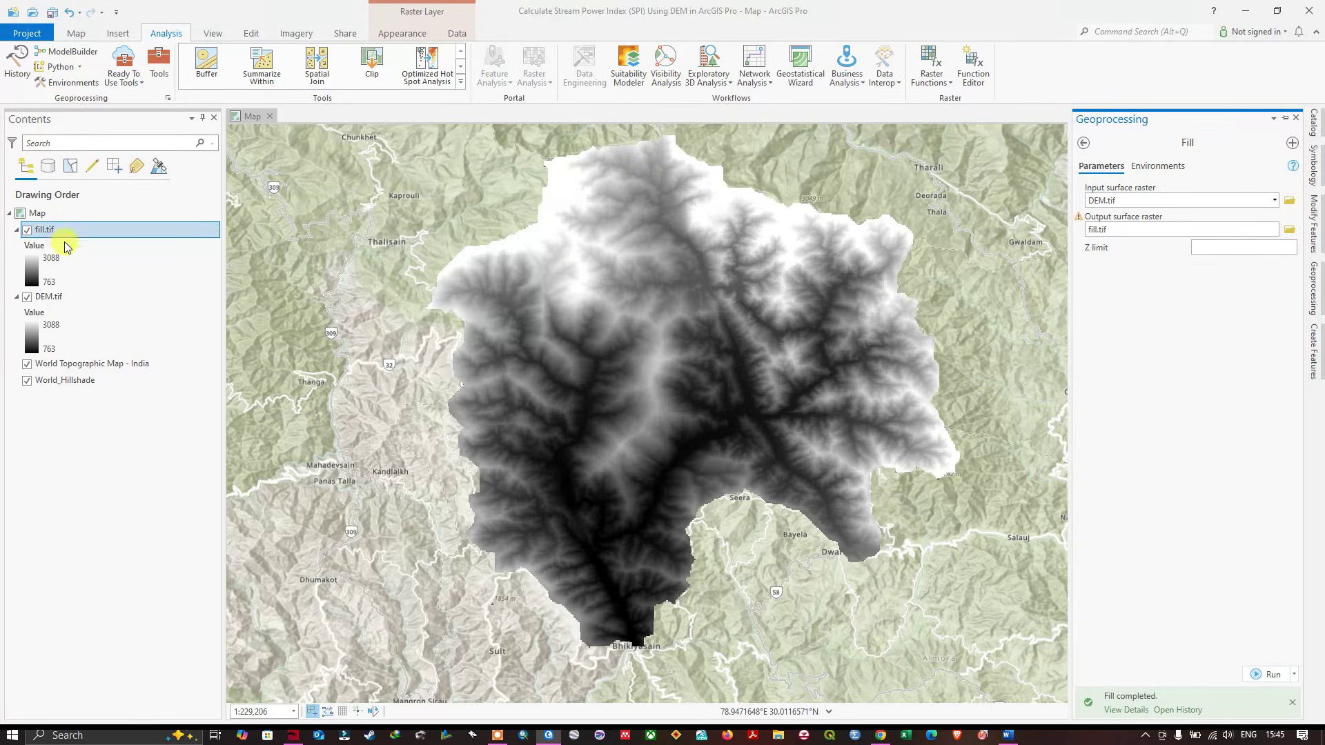
Hide the DEM.tif layer and open the Spatial Analyst Flow Direction tool.
{"action": "left_click", "coordinate": [27, 298]}
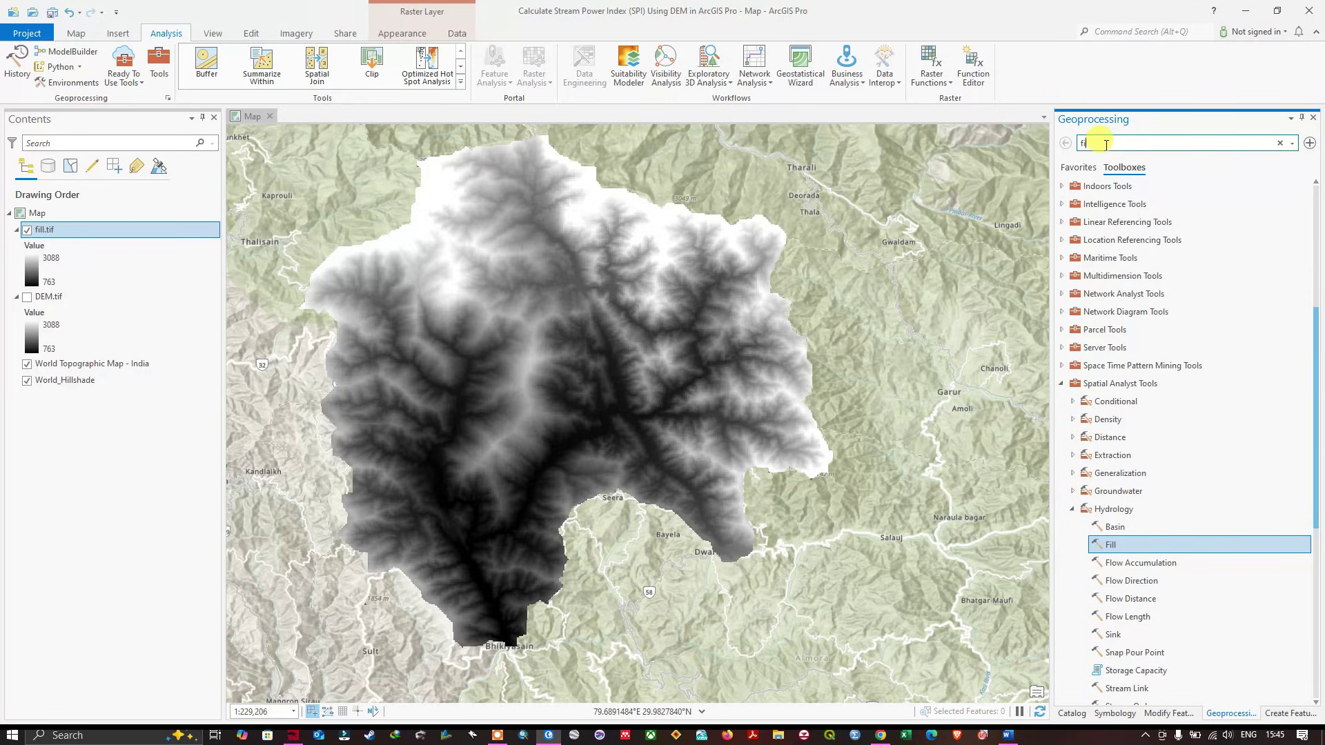
{"action": "type", "text": "ow direction"}
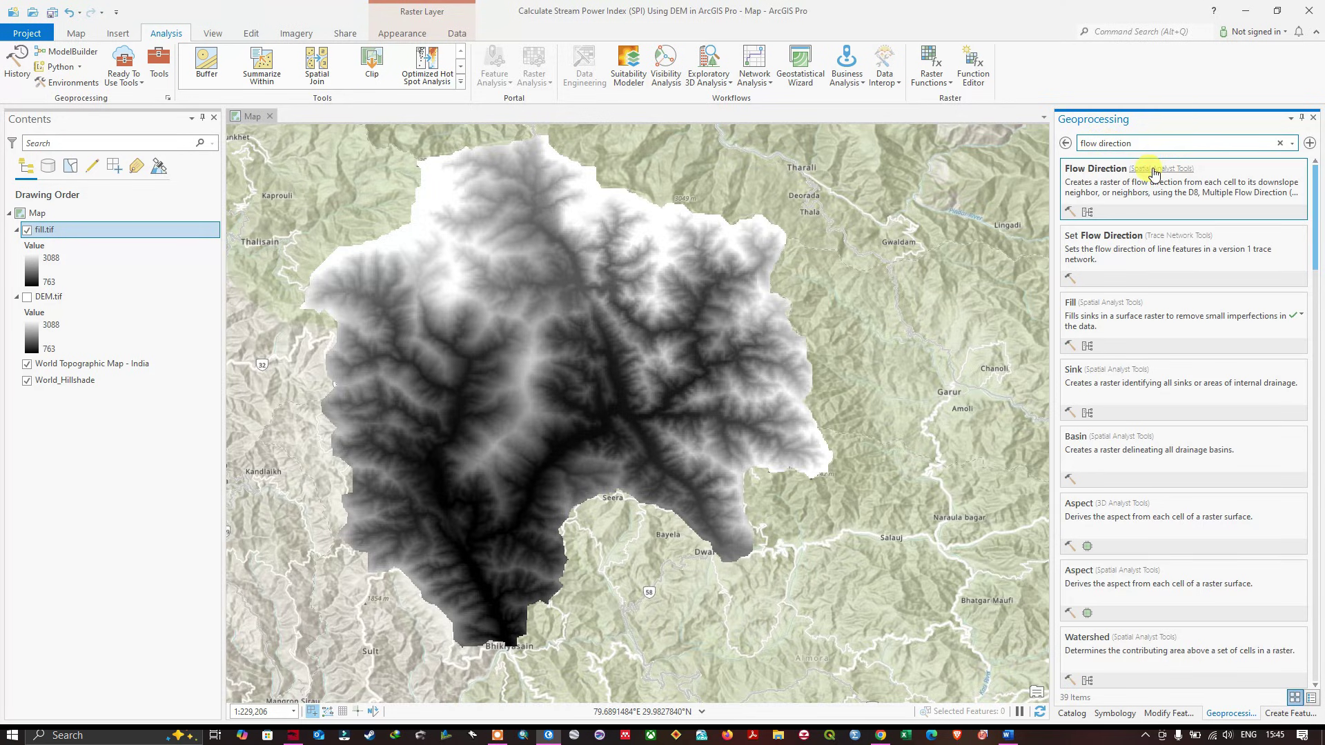
{"action": "left_click", "coordinate": [1100, 172]}
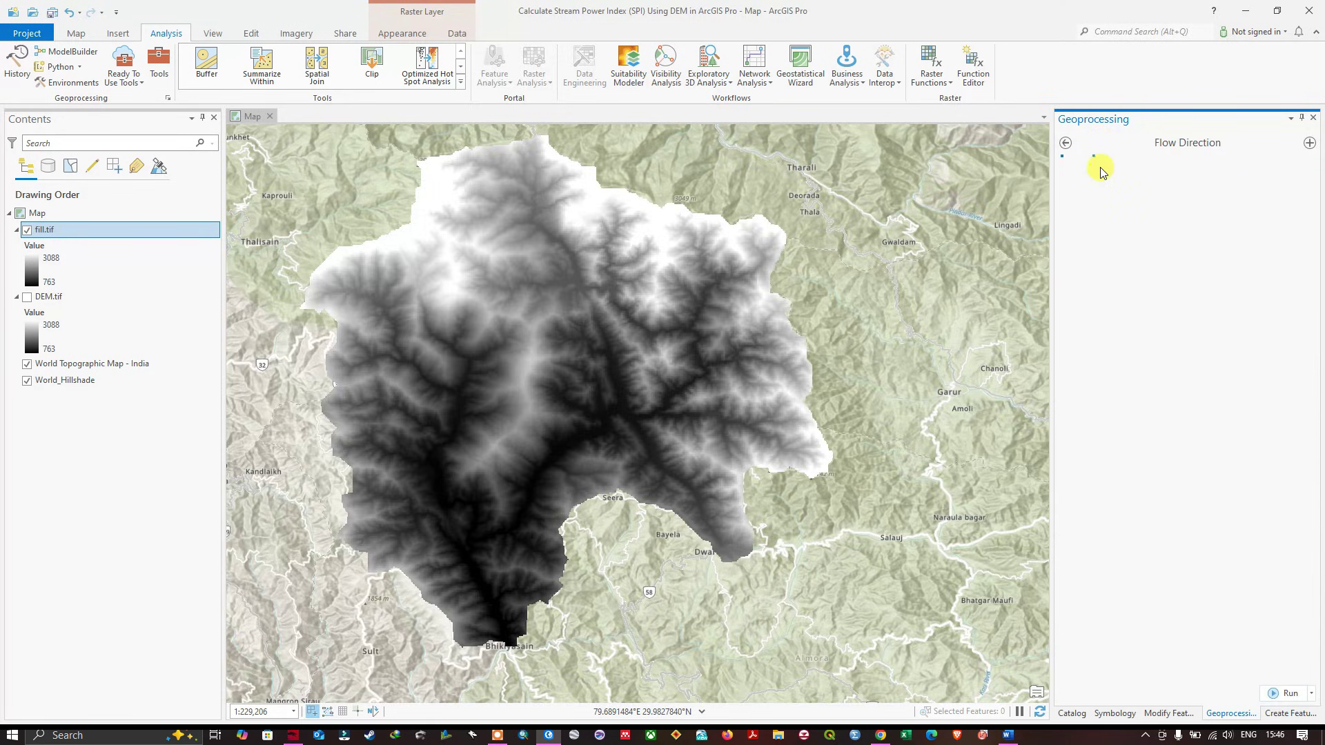
Run Flow Direction on fill.tif with the D8 type, saving the output as flow_direction.tif in the shapefiles folder.
{"action": "mouse_move", "coordinate": [1311, 172]}
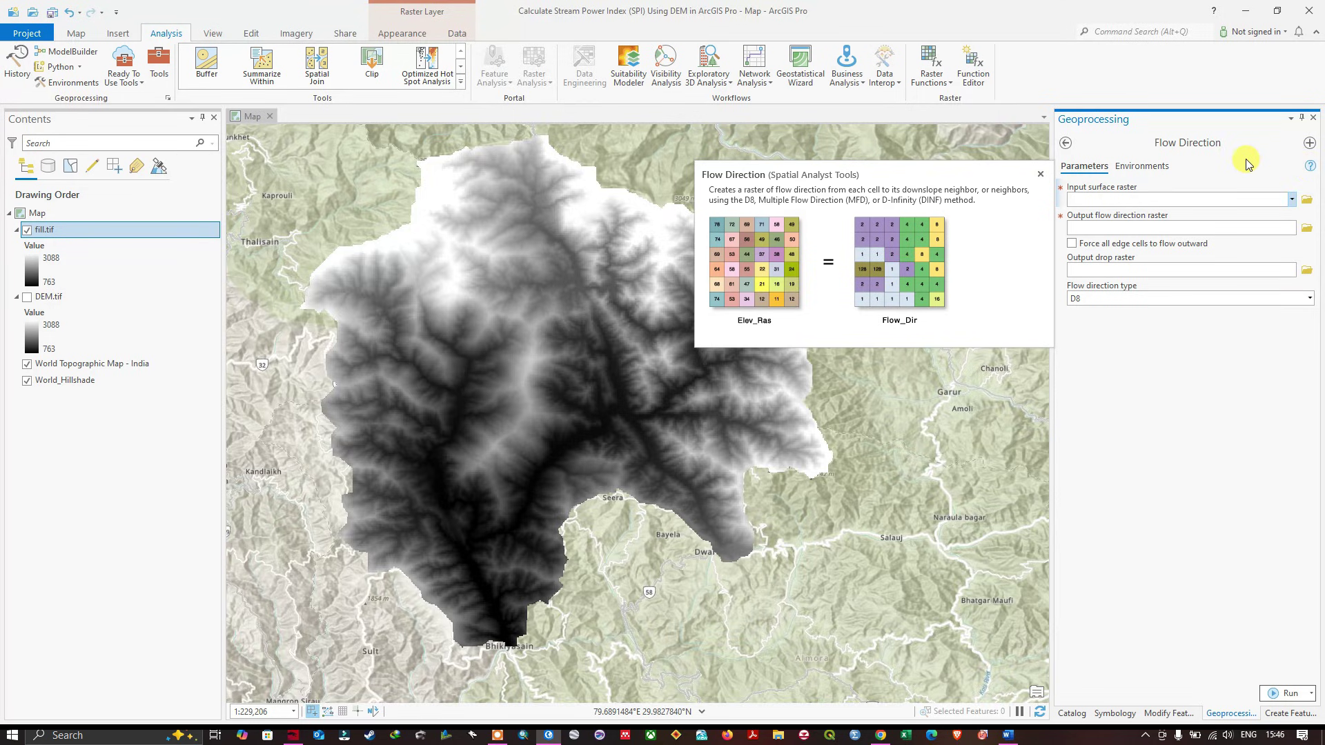
{"action": "left_click", "coordinate": [1292, 200]}
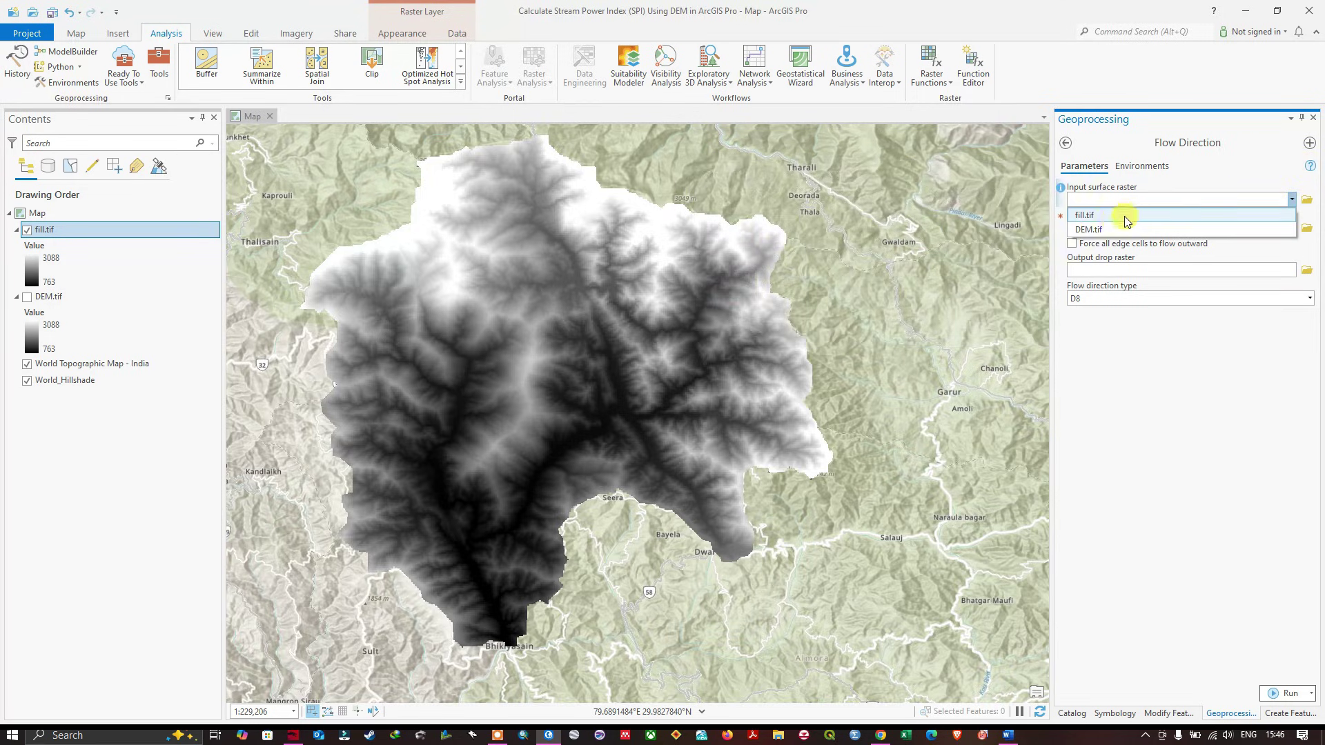
{"action": "left_click", "coordinate": [1087, 217]}
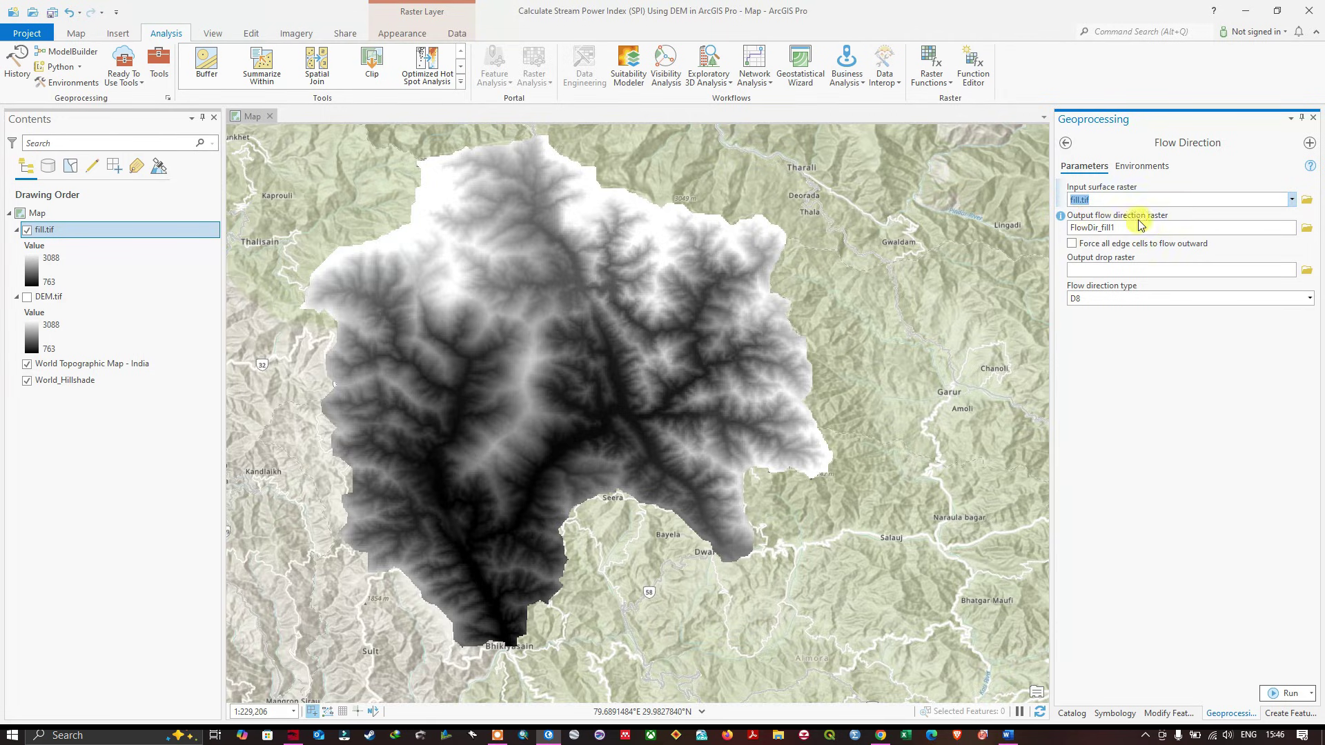
{"action": "left_click", "coordinate": [1304, 231]}
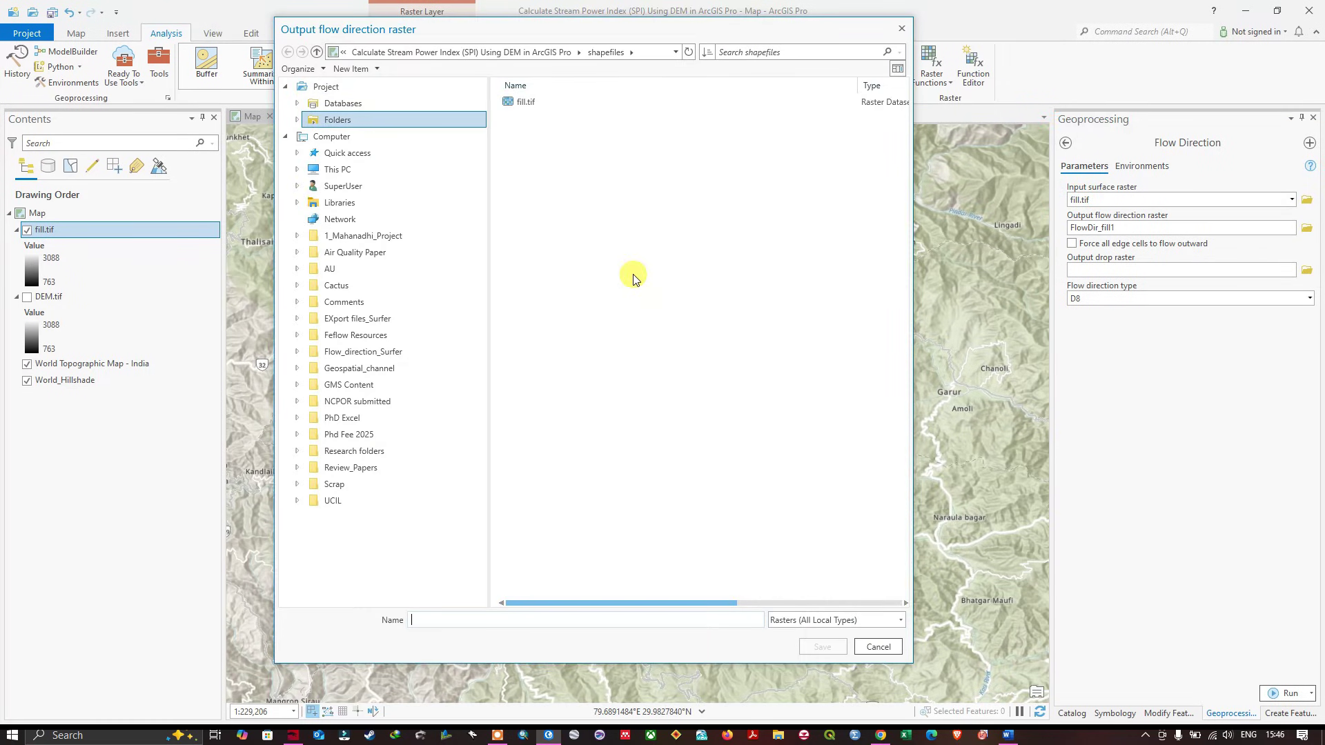
{"action": "type", "text": "flow_direction.tif"}
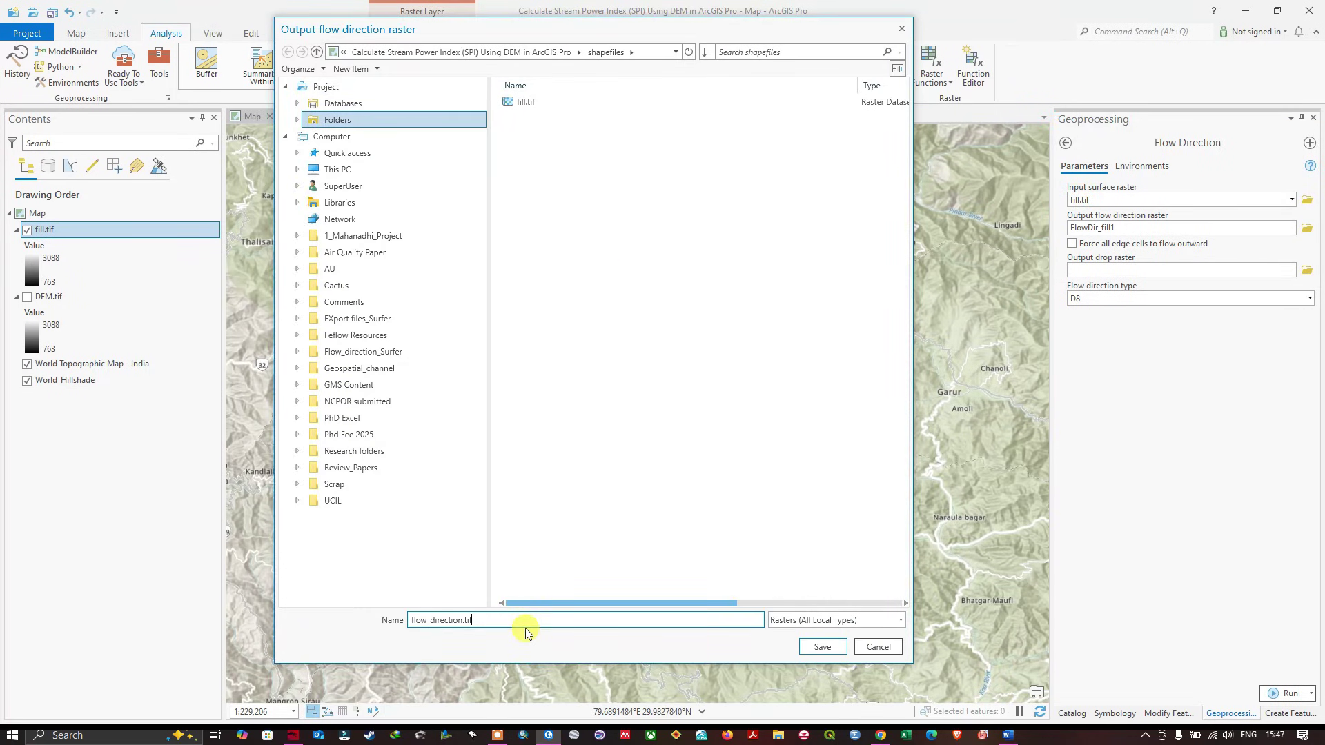
{"action": "left_click", "coordinate": [822, 647]}
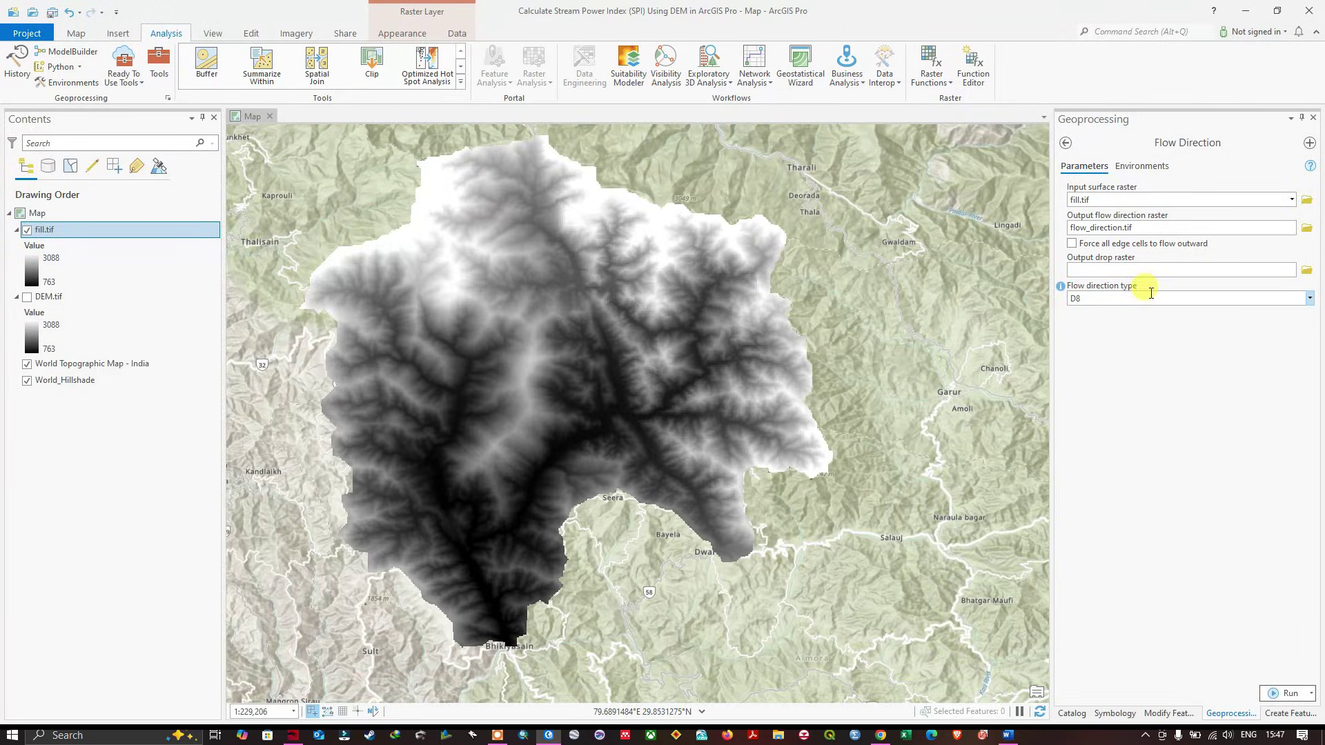
{"action": "left_click", "coordinate": [1309, 299]}
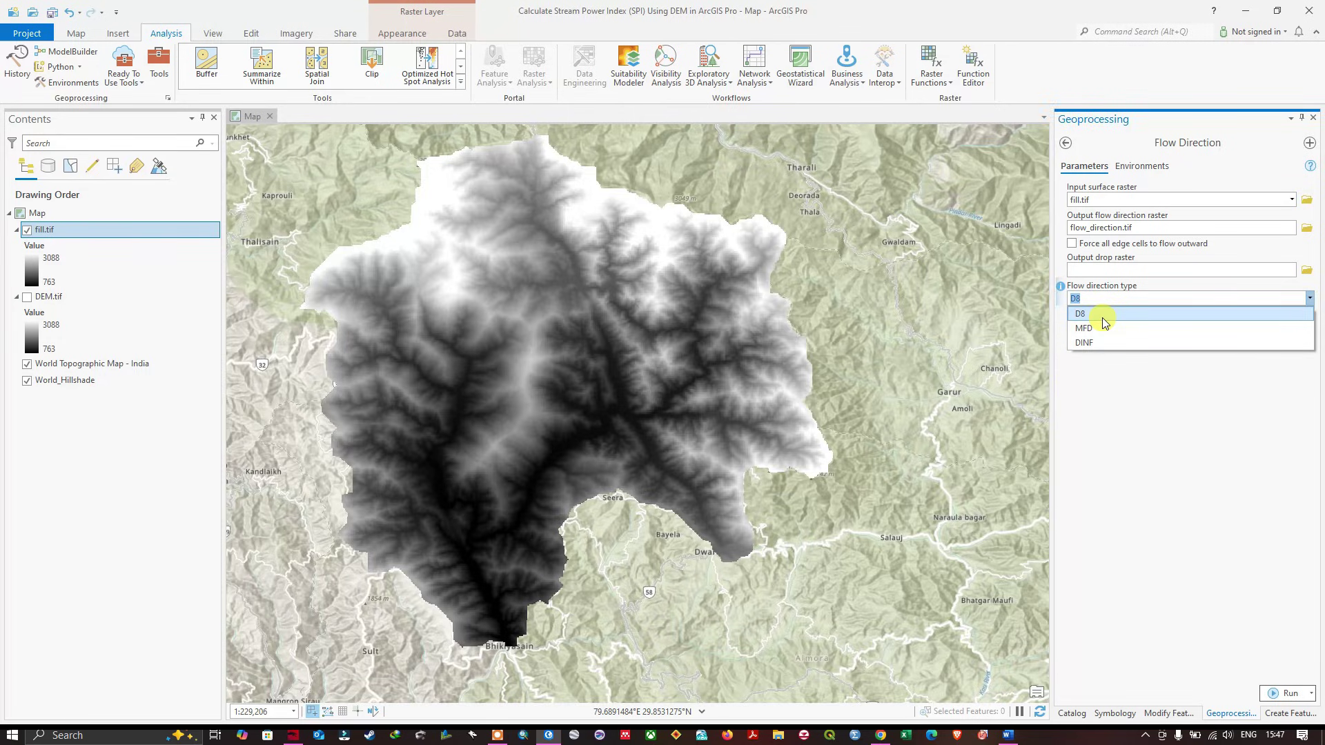
{"action": "left_click", "coordinate": [1103, 317]}
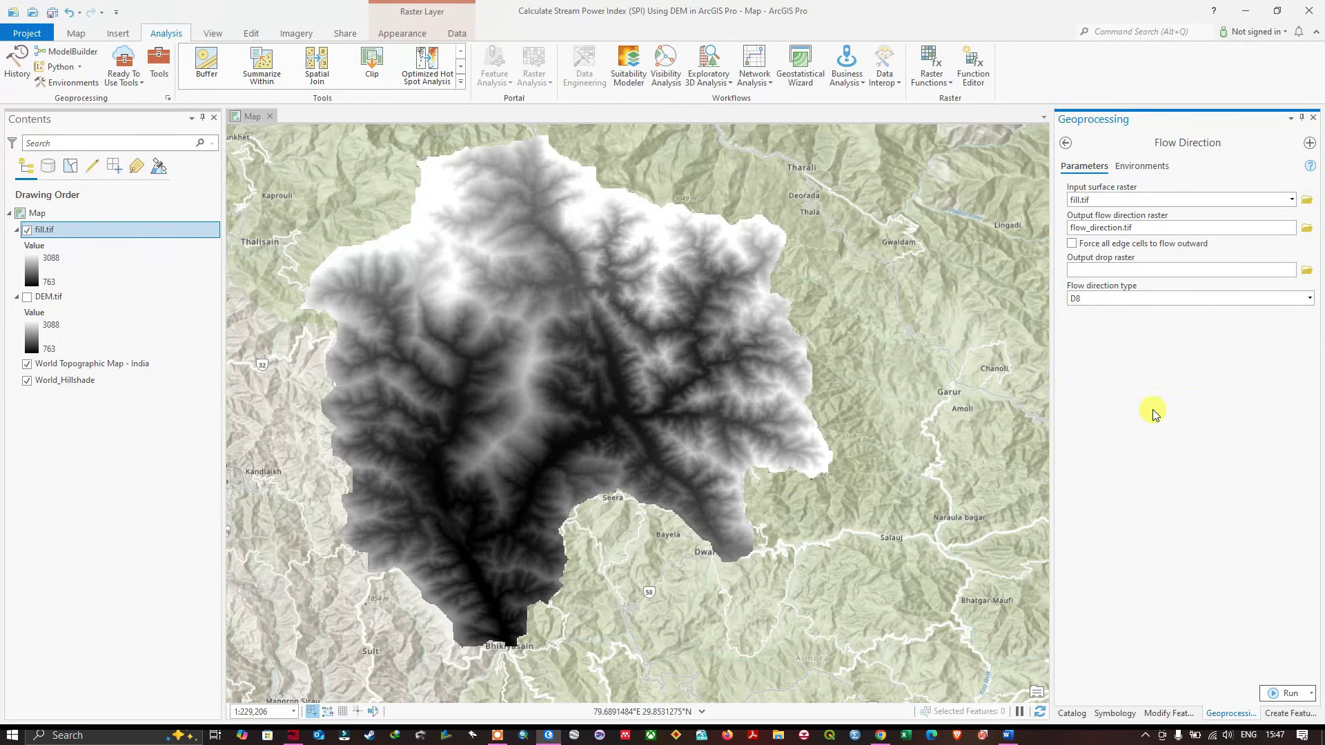
{"action": "left_click", "coordinate": [1289, 694]}
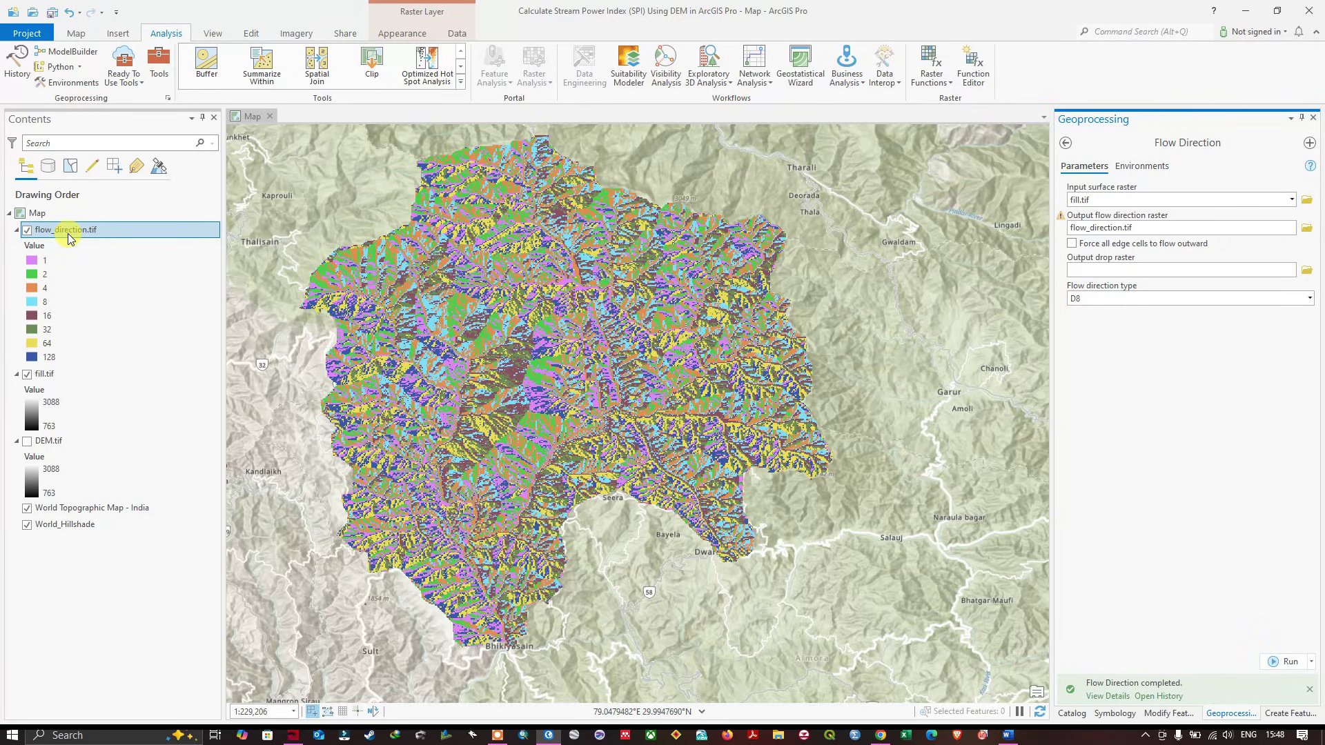
Clear the previous tool search and open Flow Accumulation from the Hydrology toolset of the Spatial Analyst Tools.
{"action": "left_click", "coordinate": [1066, 143]}
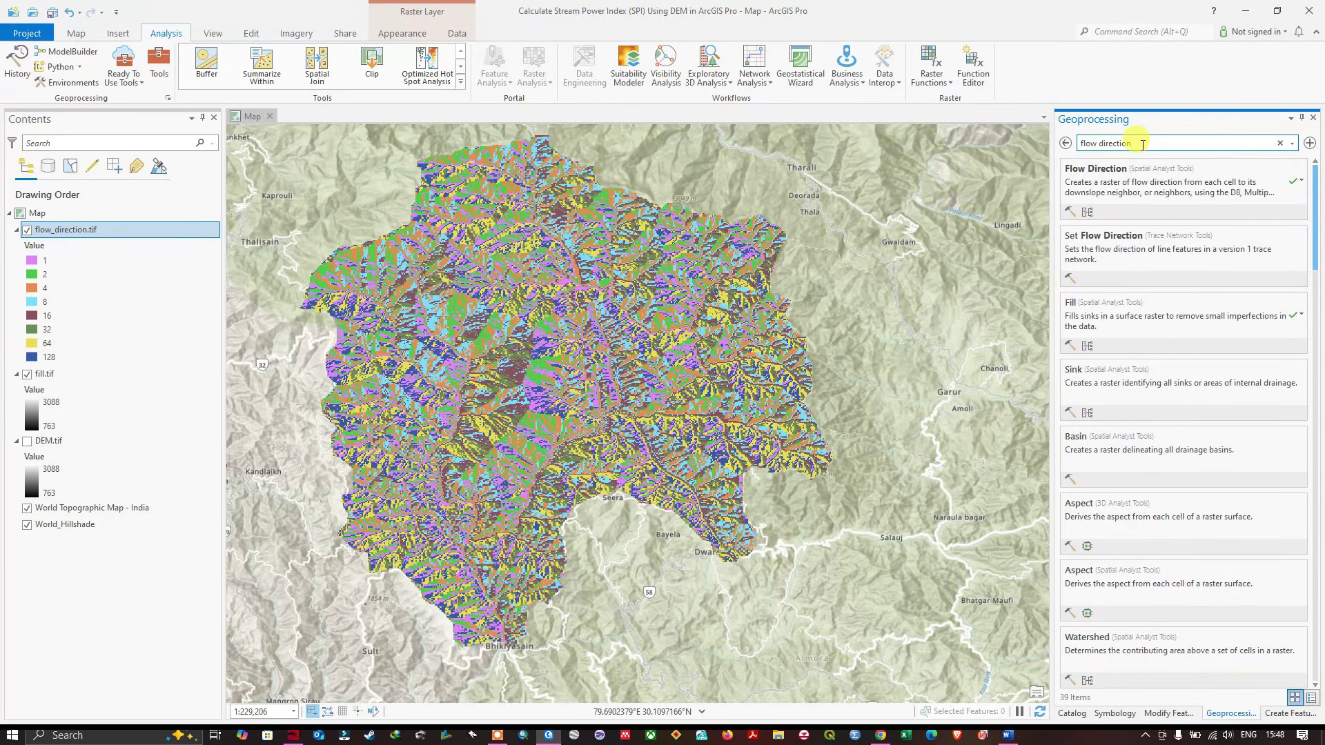
{"action": "left_click_drag", "start_coordinate": [1142, 143], "coordinate": [1083, 143]}
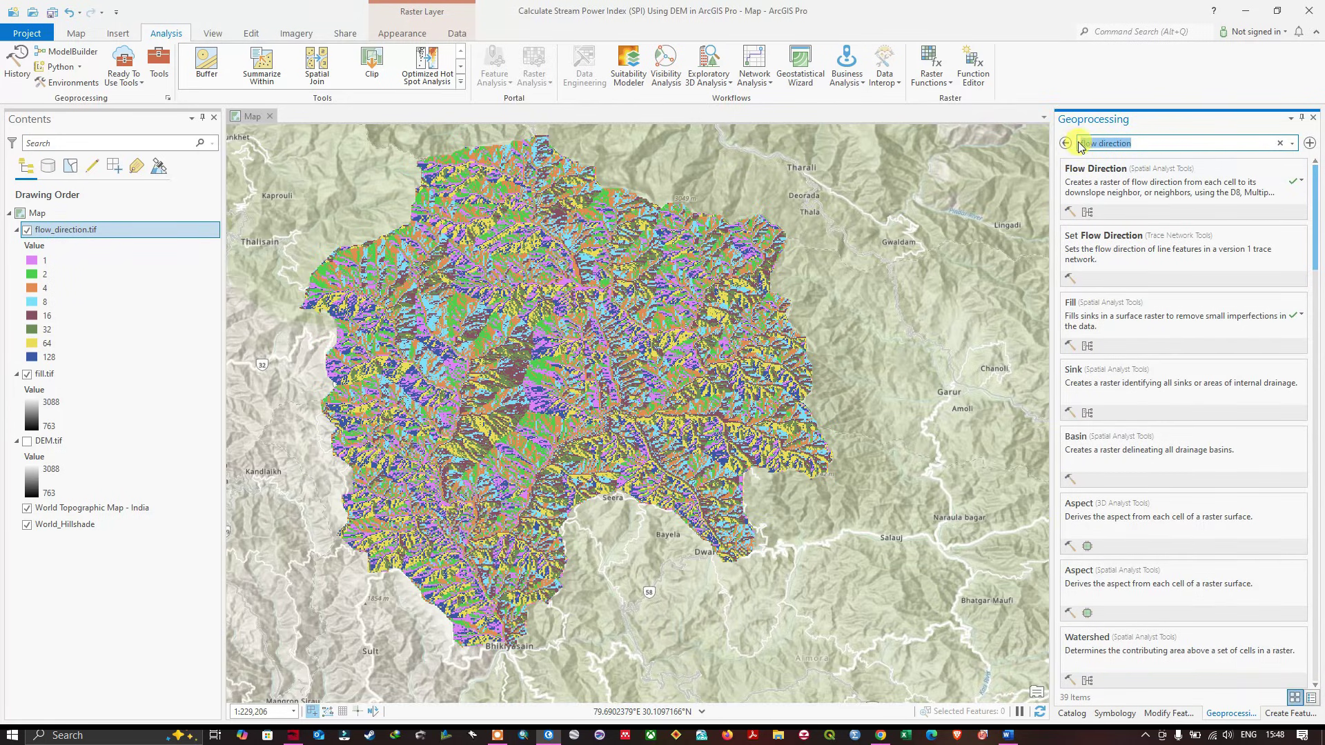
{"action": "key", "text": "BackSpace"}
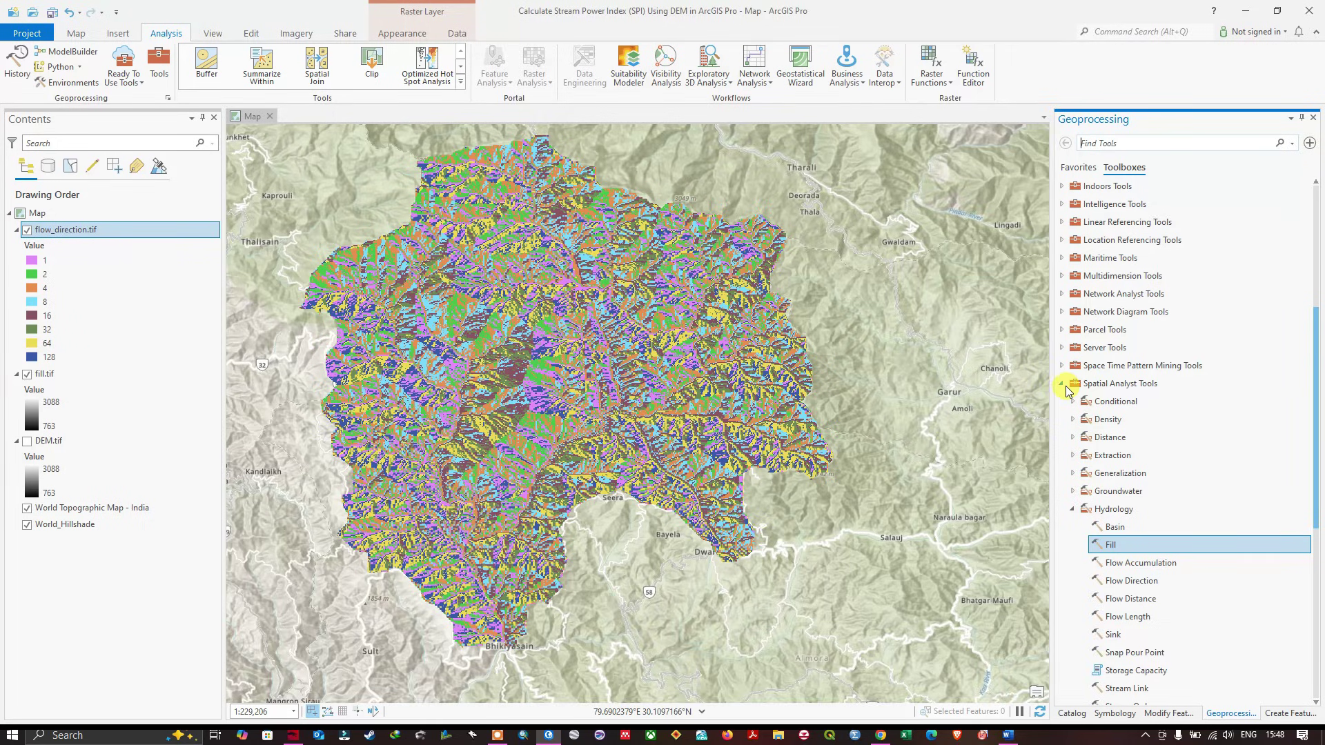
{"action": "scroll", "coordinate": [1090, 483], "scroll_direction": "down", "scroll_amount": 1}
{"action": "scroll", "coordinate": [1091, 481], "scroll_direction": "down", "scroll_amount": 1}
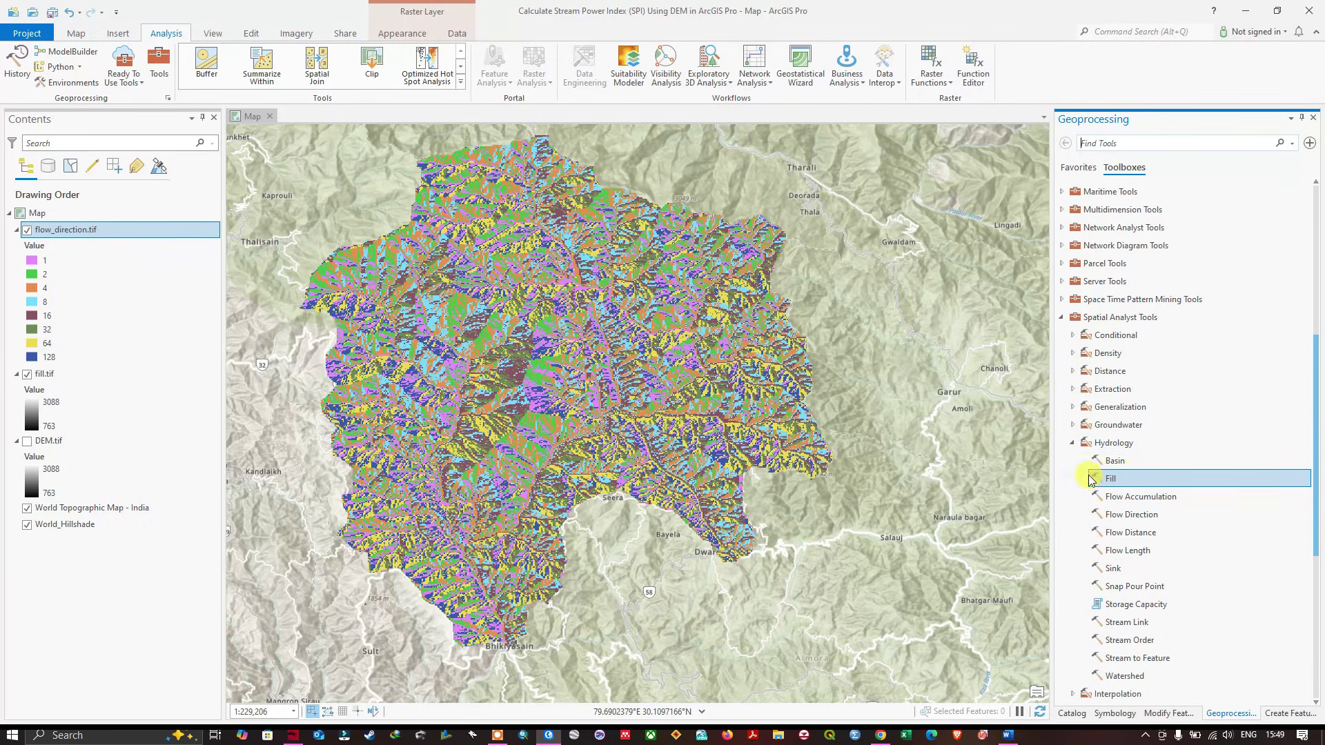
{"action": "double_click", "coordinate": [1142, 498]}
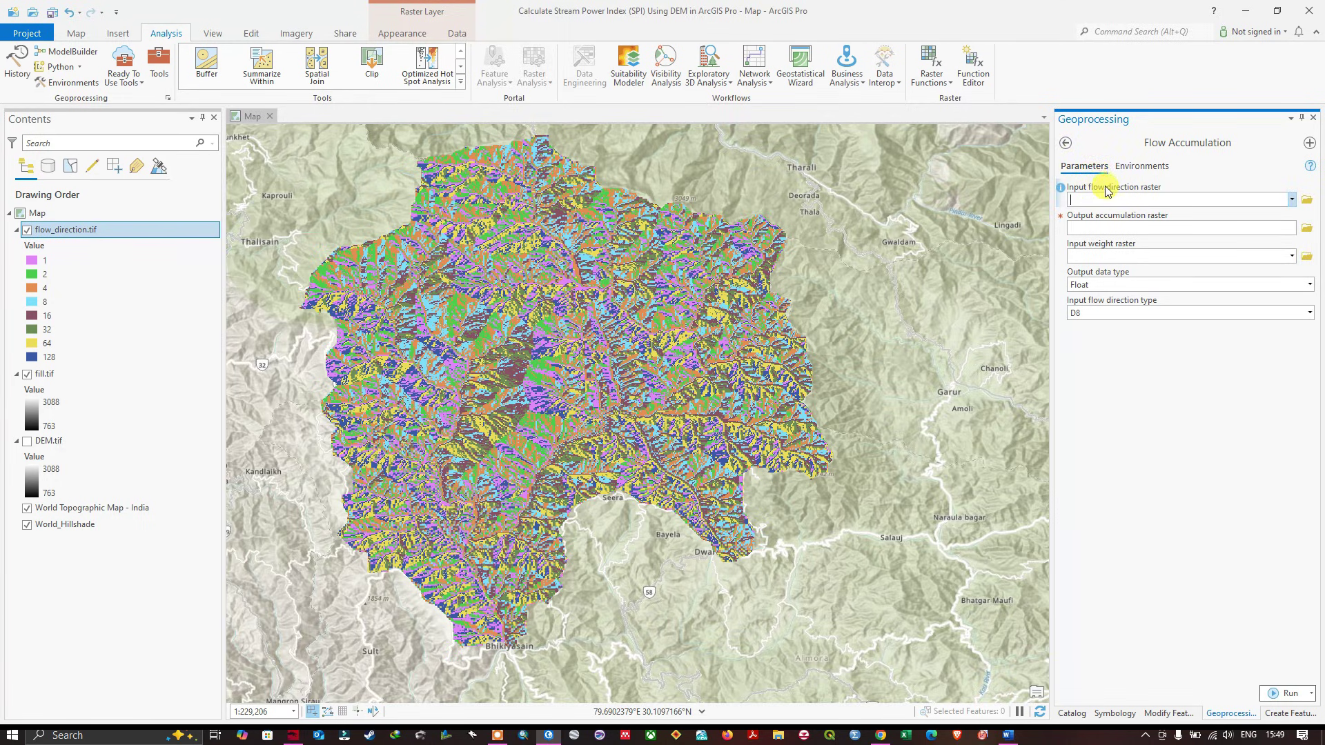
Set flow_direction.tif as the input flow direction raster and save the output accumulation raster as flow_accumulation.tif in the shapefiles folder.
{"action": "left_click", "coordinate": [1291, 200]}
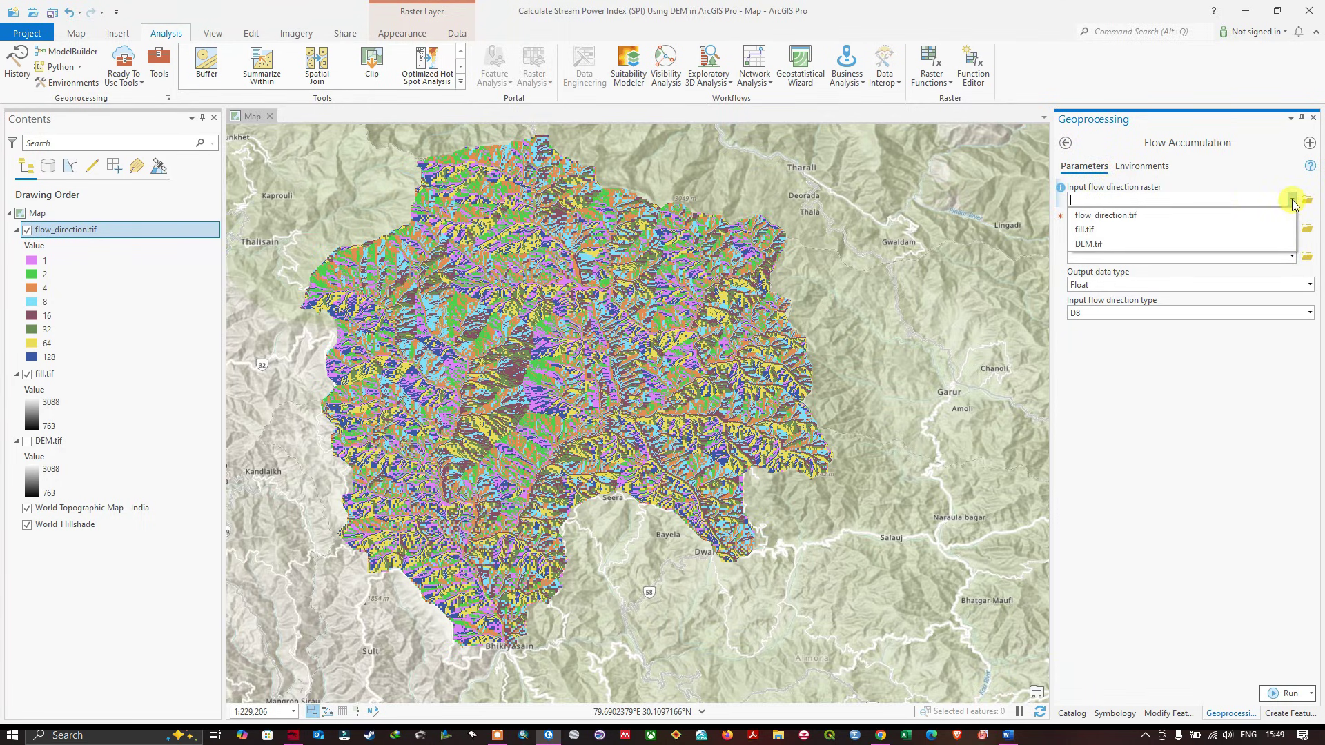
{"action": "left_click", "coordinate": [1113, 217]}
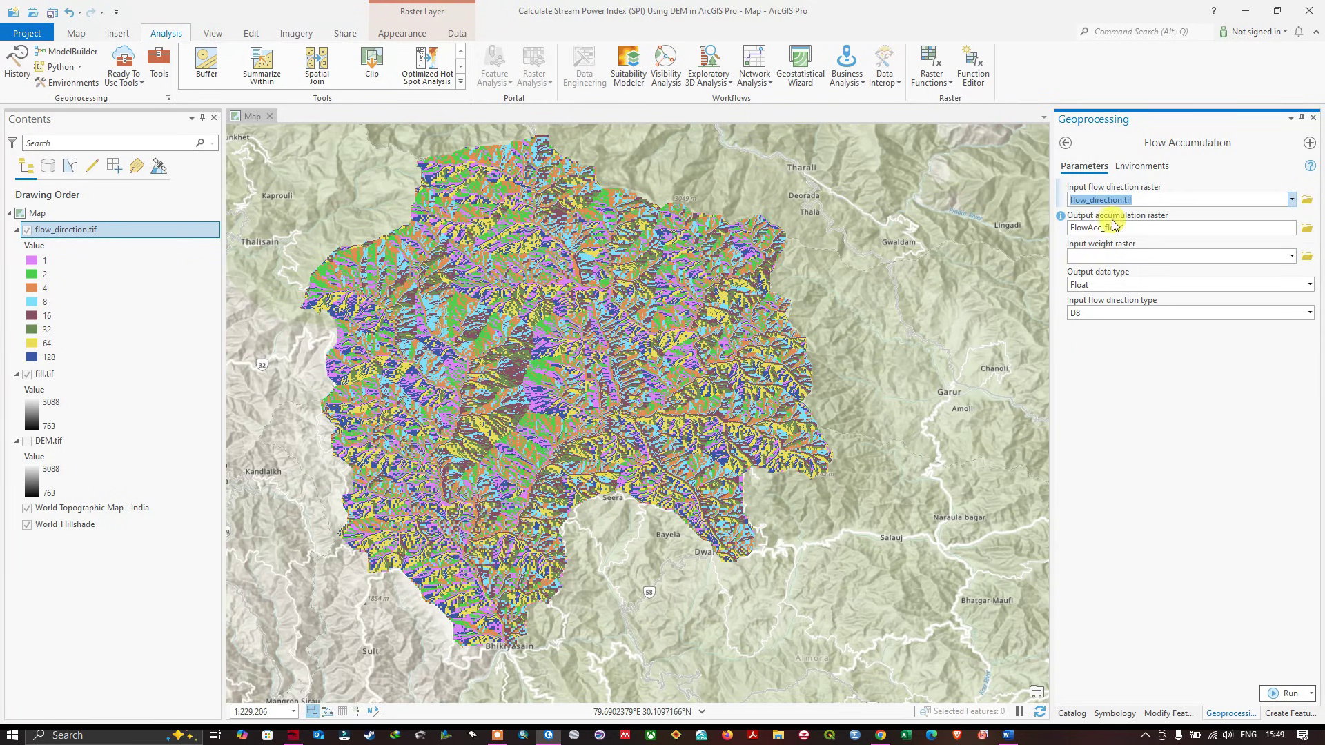
{"action": "left_click", "coordinate": [1307, 229]}
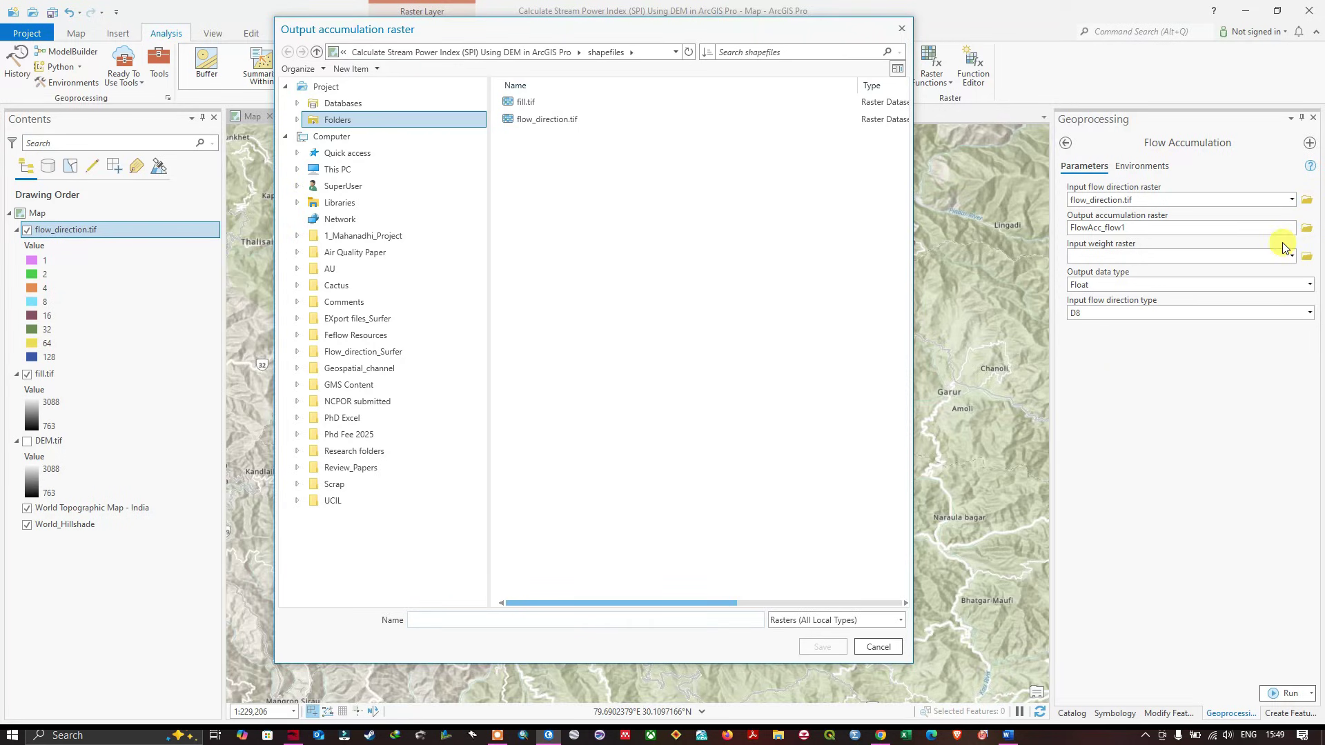
{"action": "left_click", "coordinate": [446, 620]}
{"action": "type", "text": "flow_accumulation.tif"}
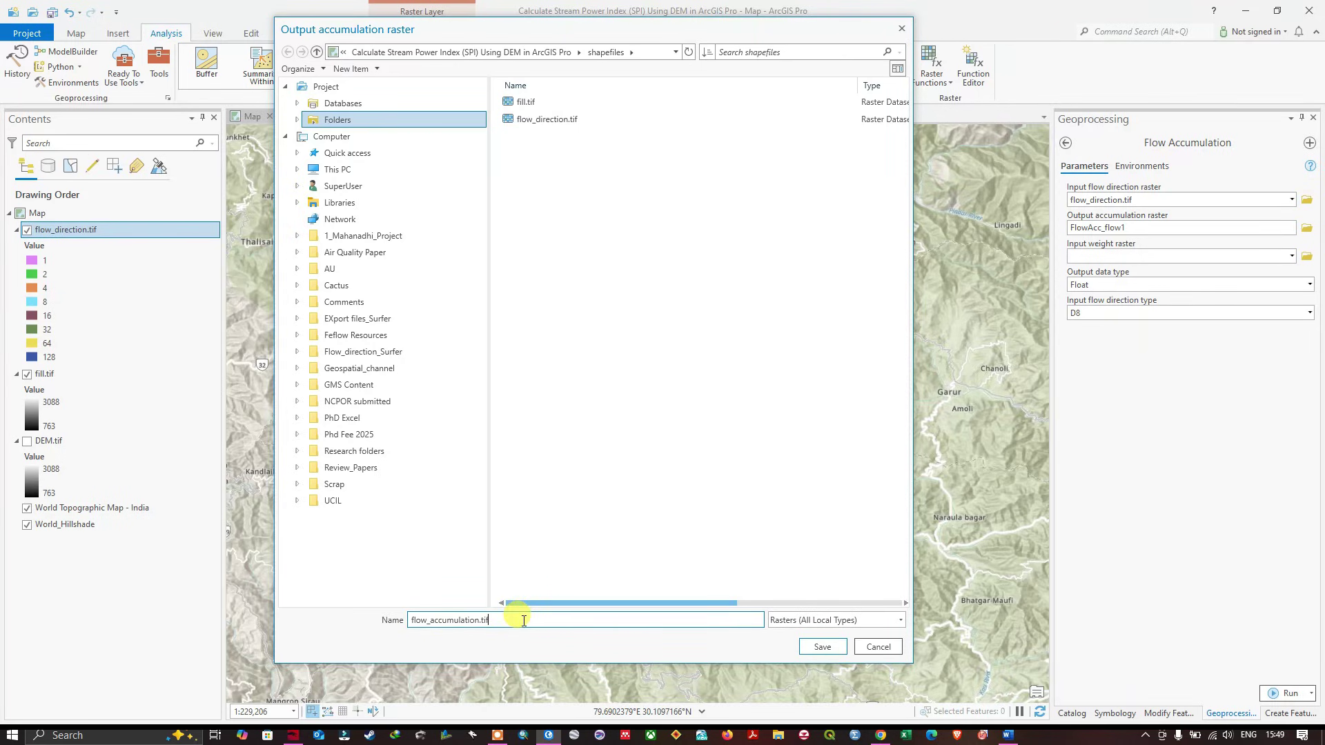
{"action": "left_click", "coordinate": [822, 647]}
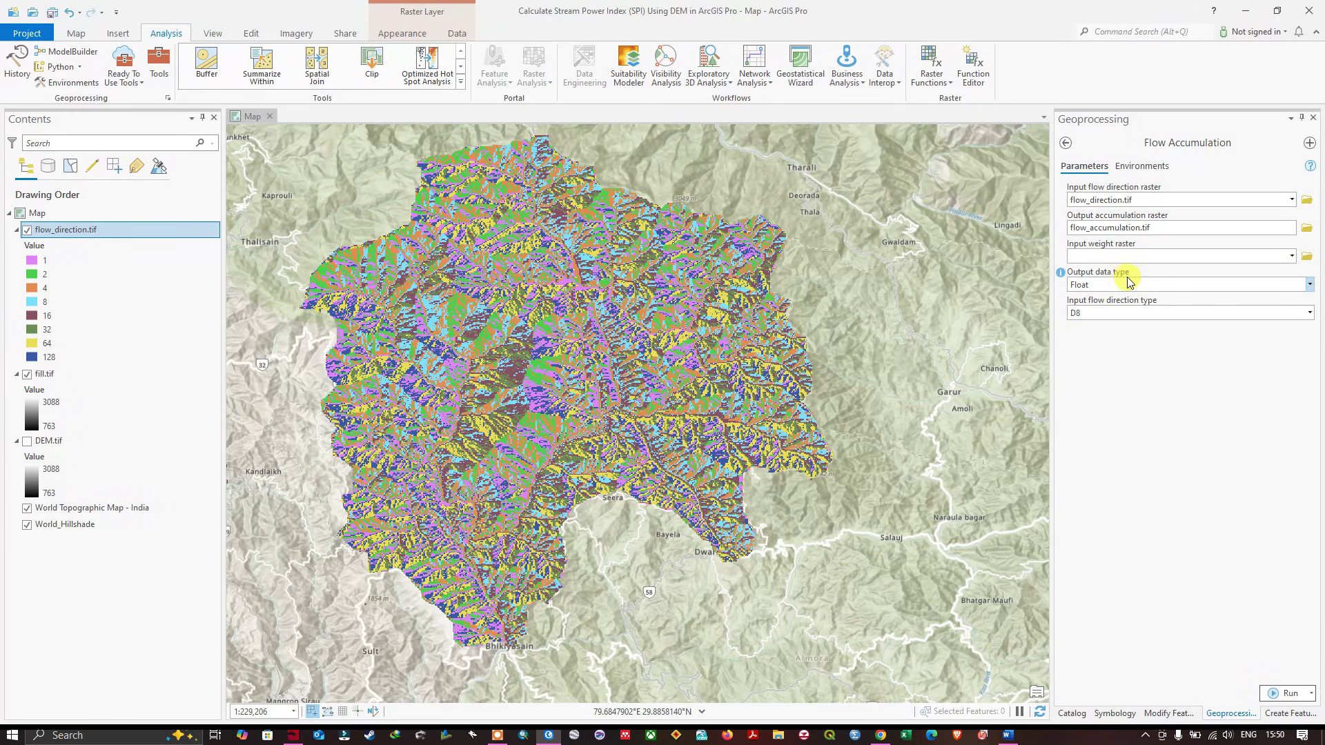
Run Flow Accumulation with the Float output data type and the D8 input flow direction type.
{"action": "left_click", "coordinate": [1309, 285]}
{"action": "left_click", "coordinate": [1104, 300]}
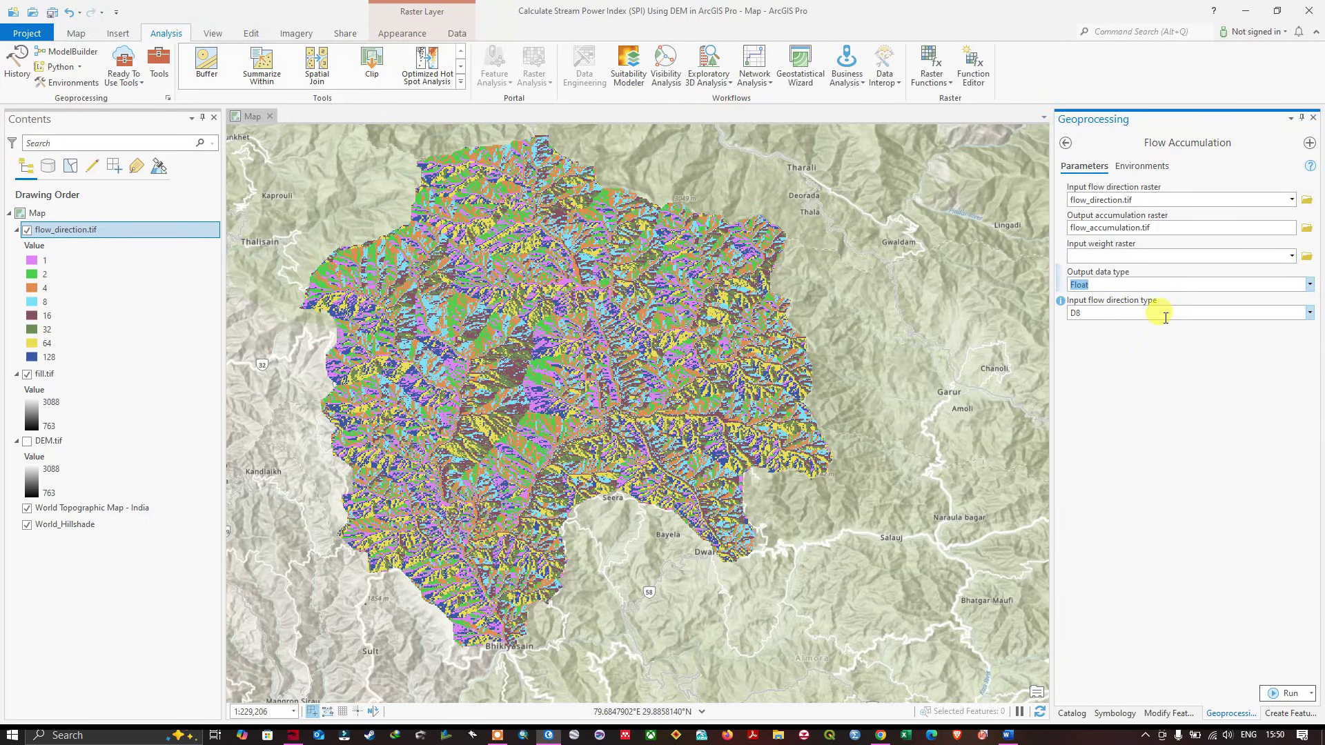
{"action": "left_click", "coordinate": [1310, 314]}
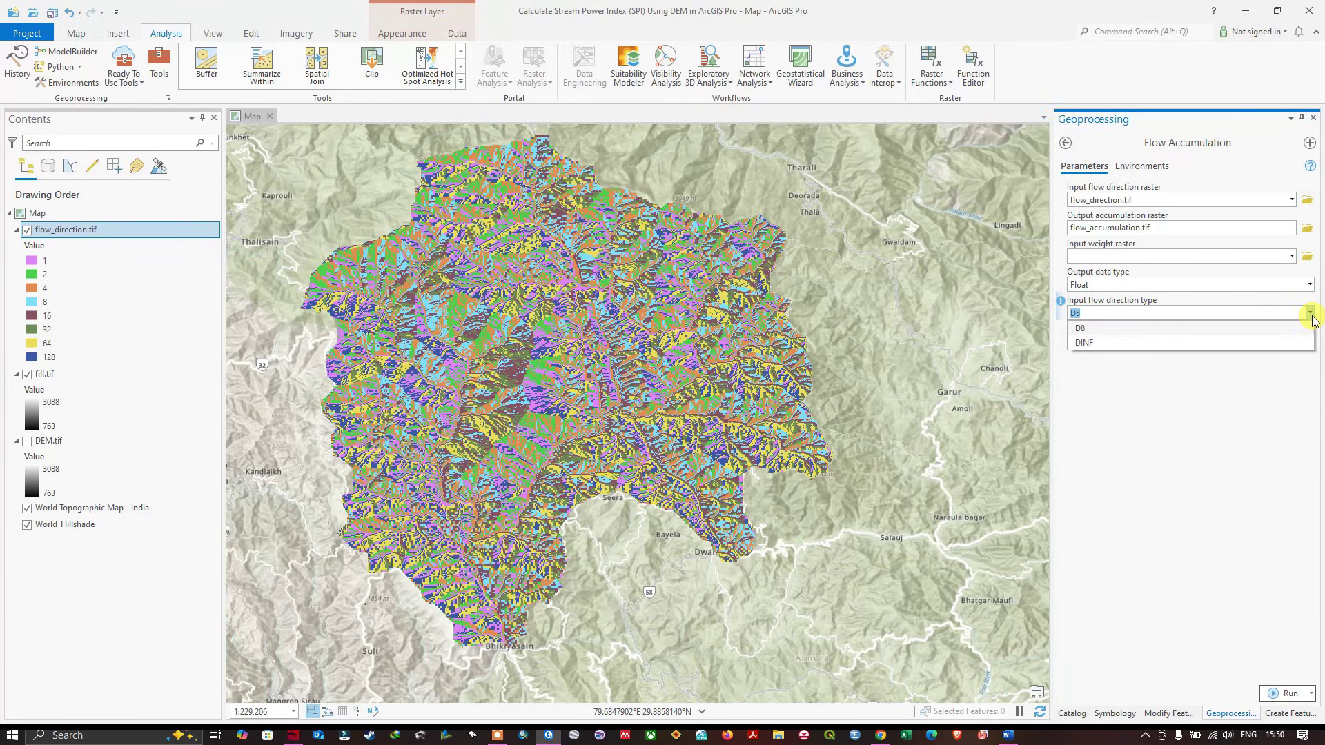
{"action": "left_click", "coordinate": [1100, 330]}
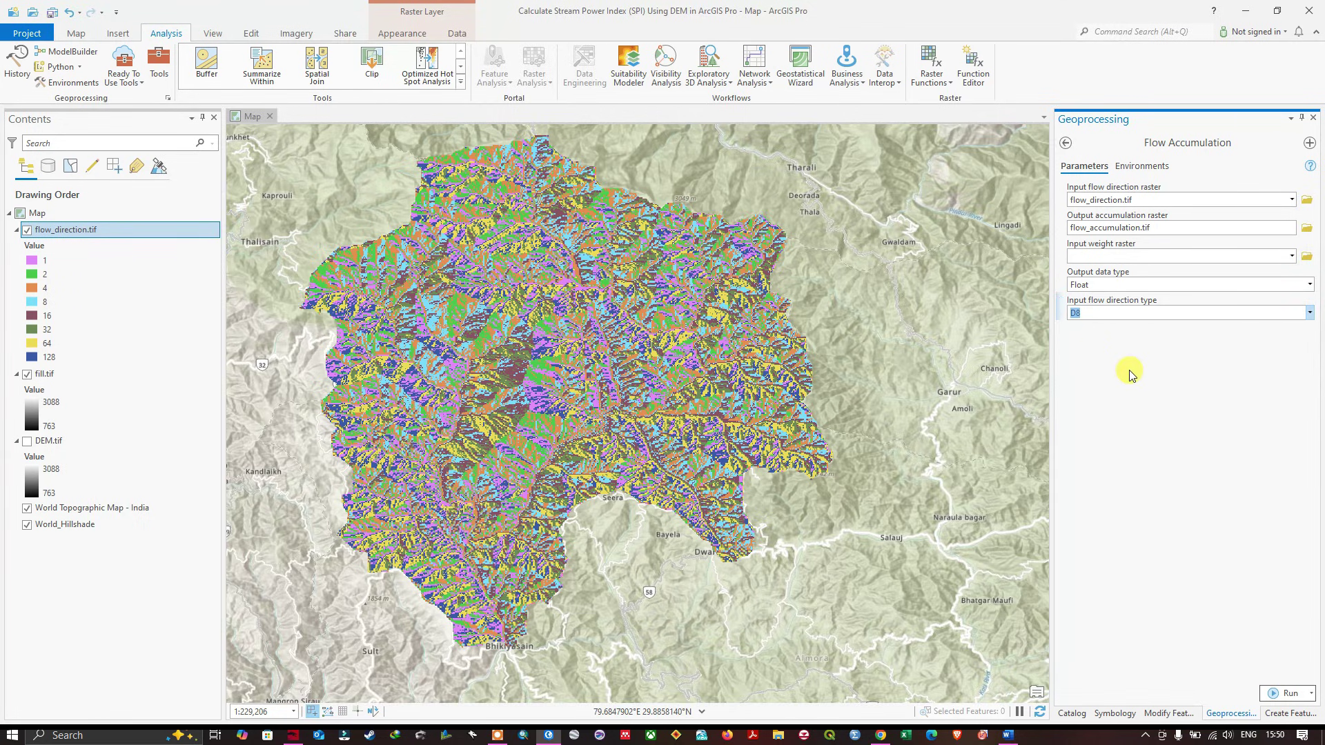
{"action": "left_click", "coordinate": [1287, 692]}
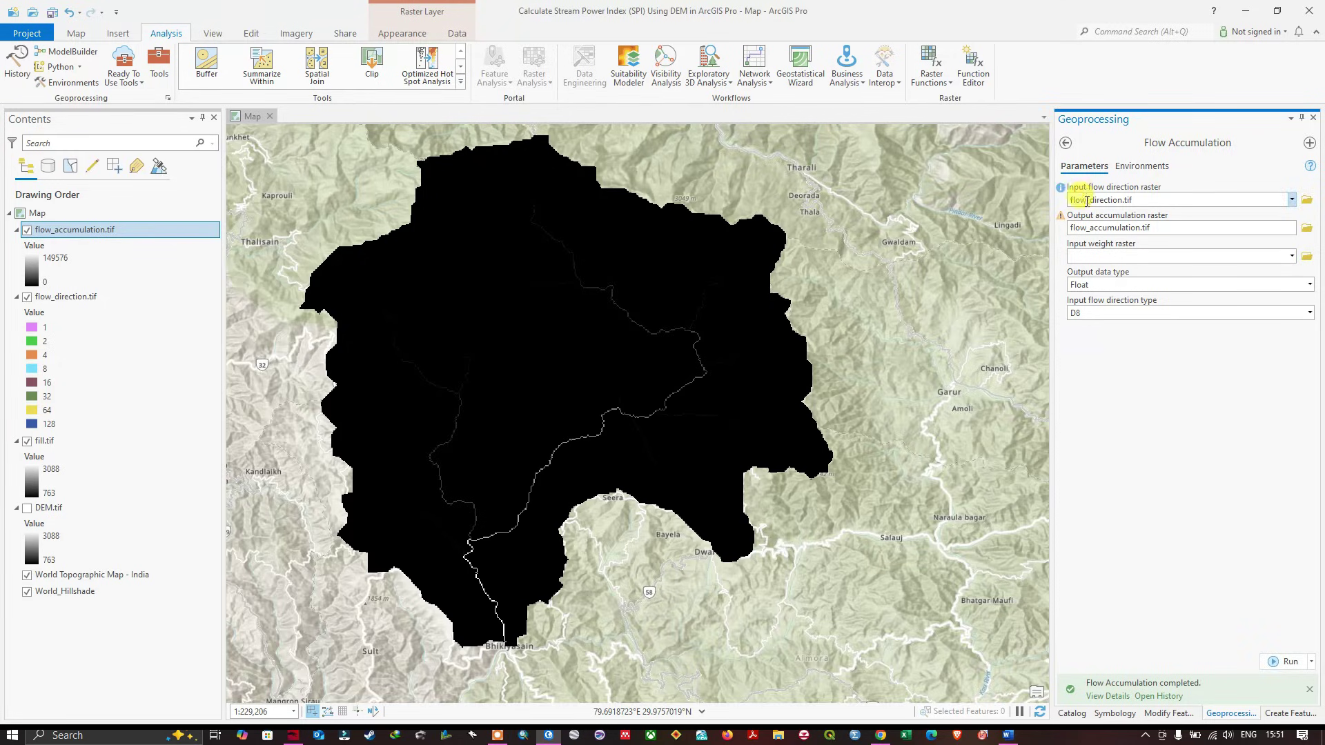
Search the geoprocessing tools for slope, open the Spatial Analyst Slope tool and view its help summary.
{"action": "left_click", "coordinate": [1065, 143]}
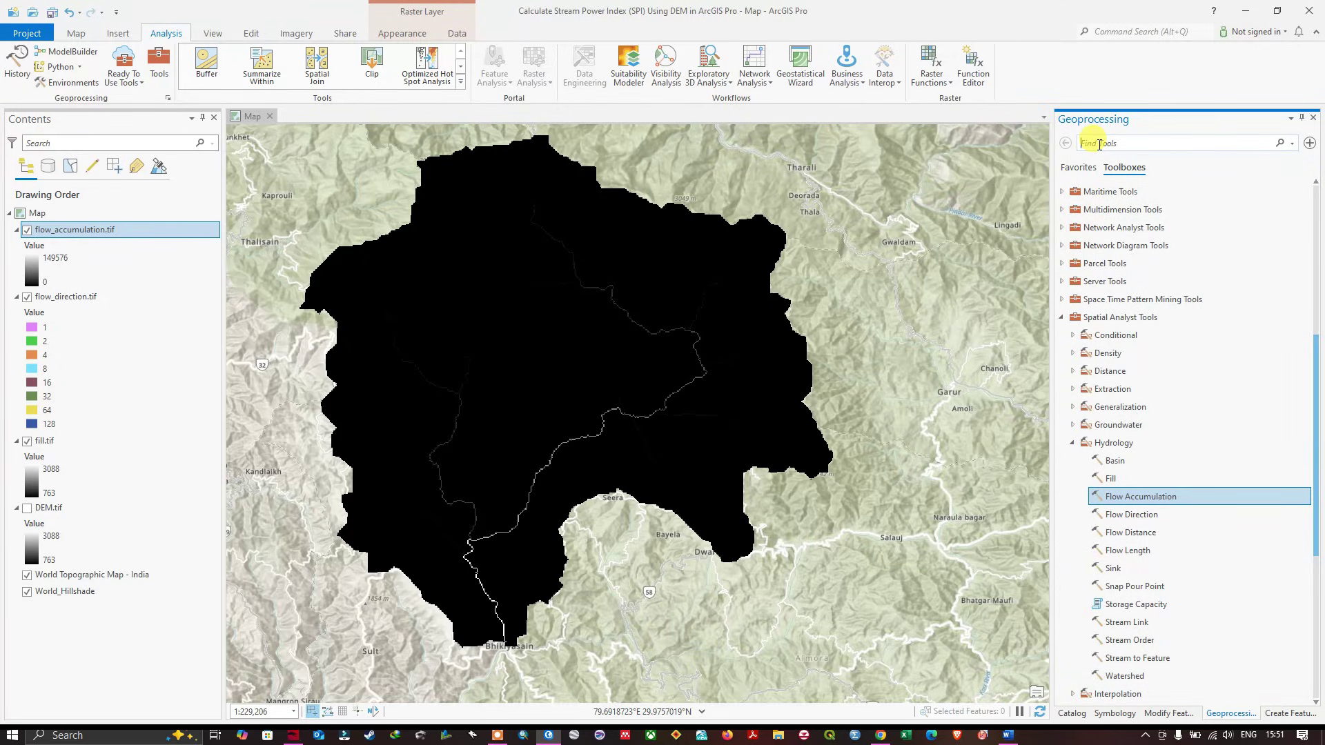
{"action": "left_click", "coordinate": [1099, 145]}
{"action": "type", "text": "slope"}
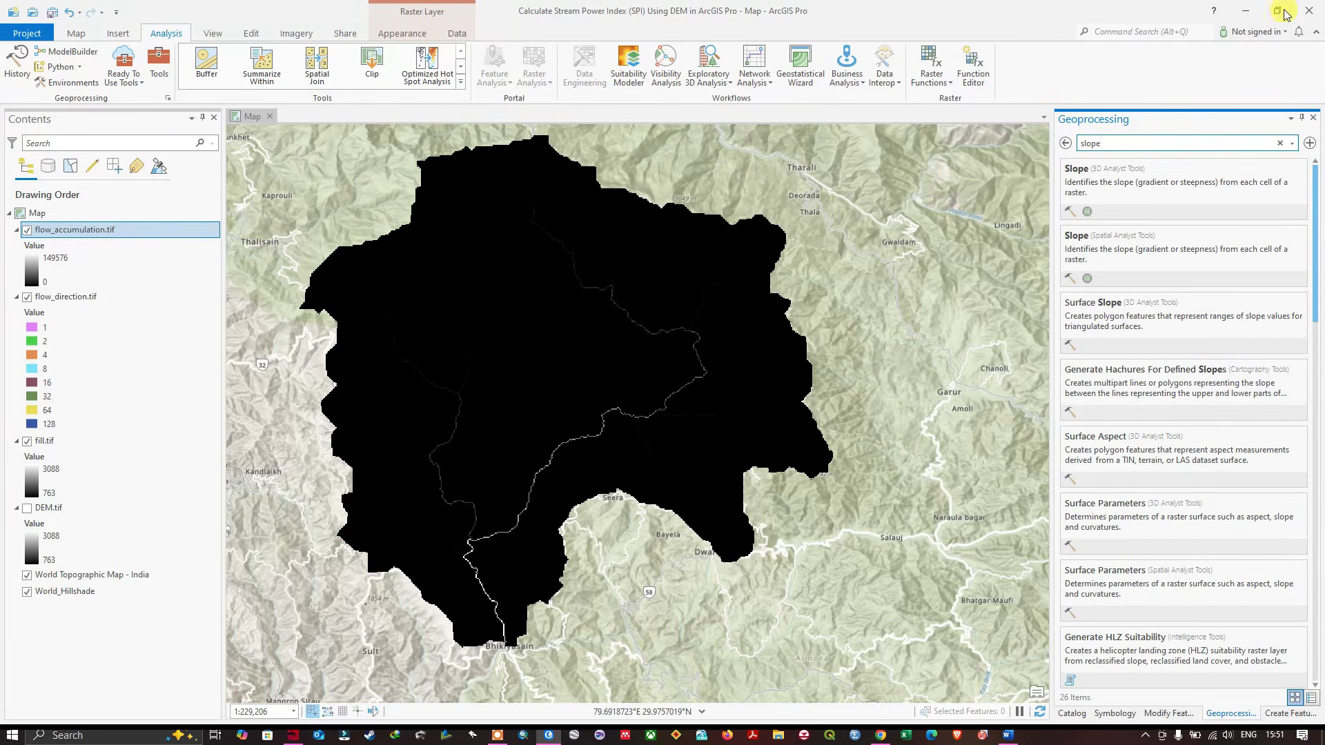
{"action": "left_click", "coordinate": [1084, 240]}
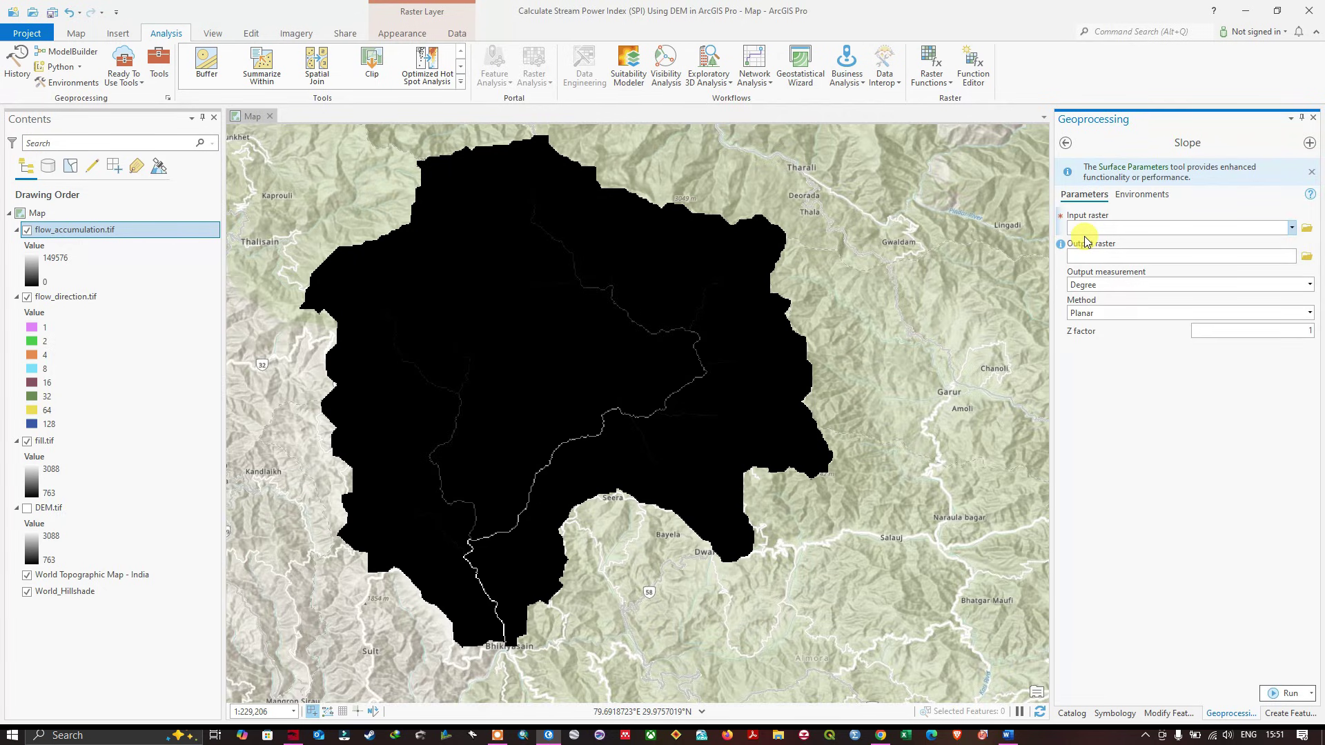
{"action": "mouse_move", "coordinate": [1310, 199]}
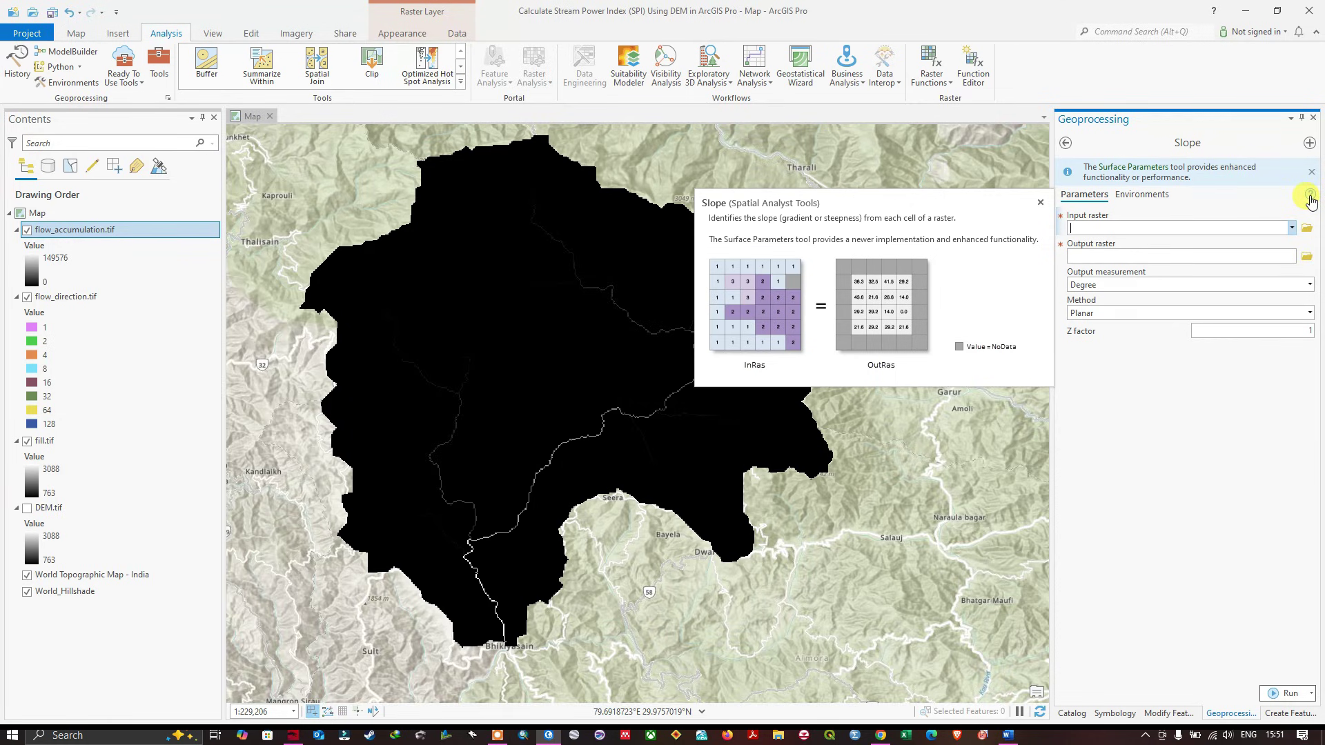
Set fill.tif as the Slope input raster and name the output raster Slope.tif in the shapefiles folder.
{"action": "left_click", "coordinate": [1291, 228]}
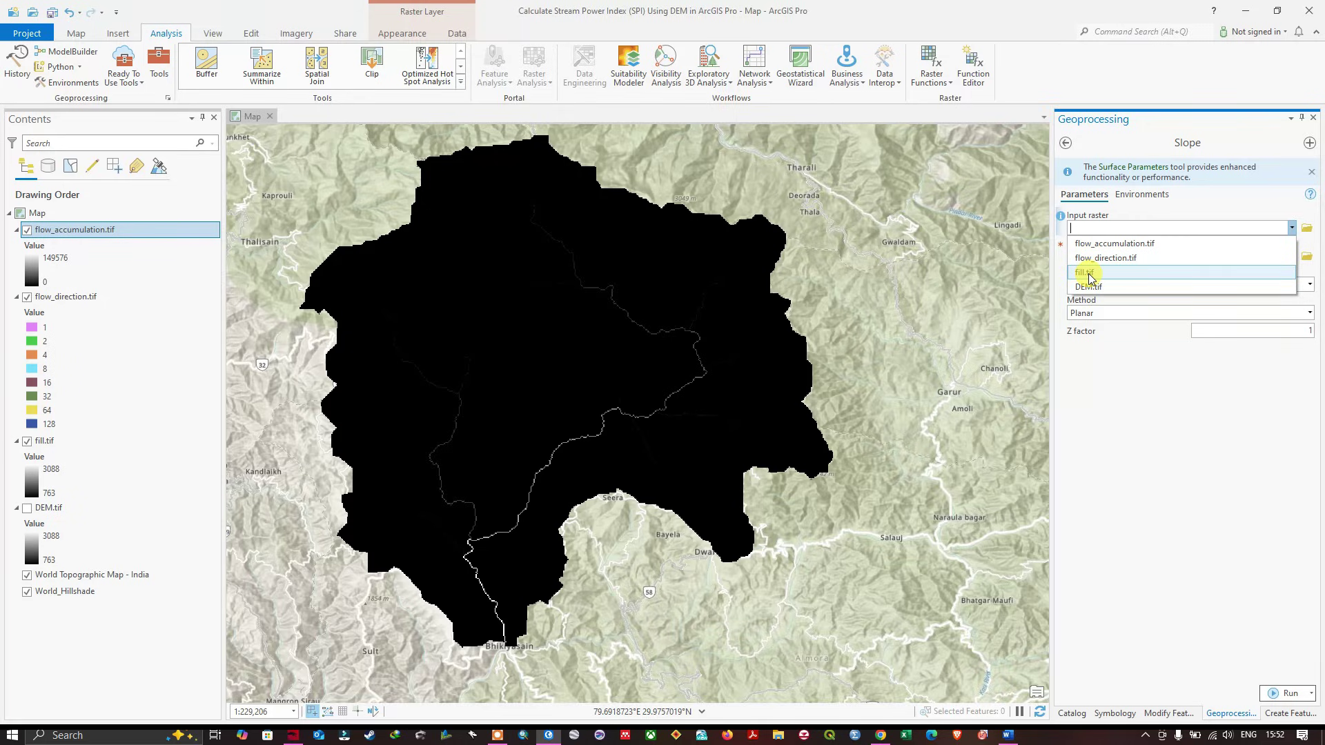
{"action": "left_click", "coordinate": [1089, 274]}
{"action": "left_click", "coordinate": [1308, 258]}
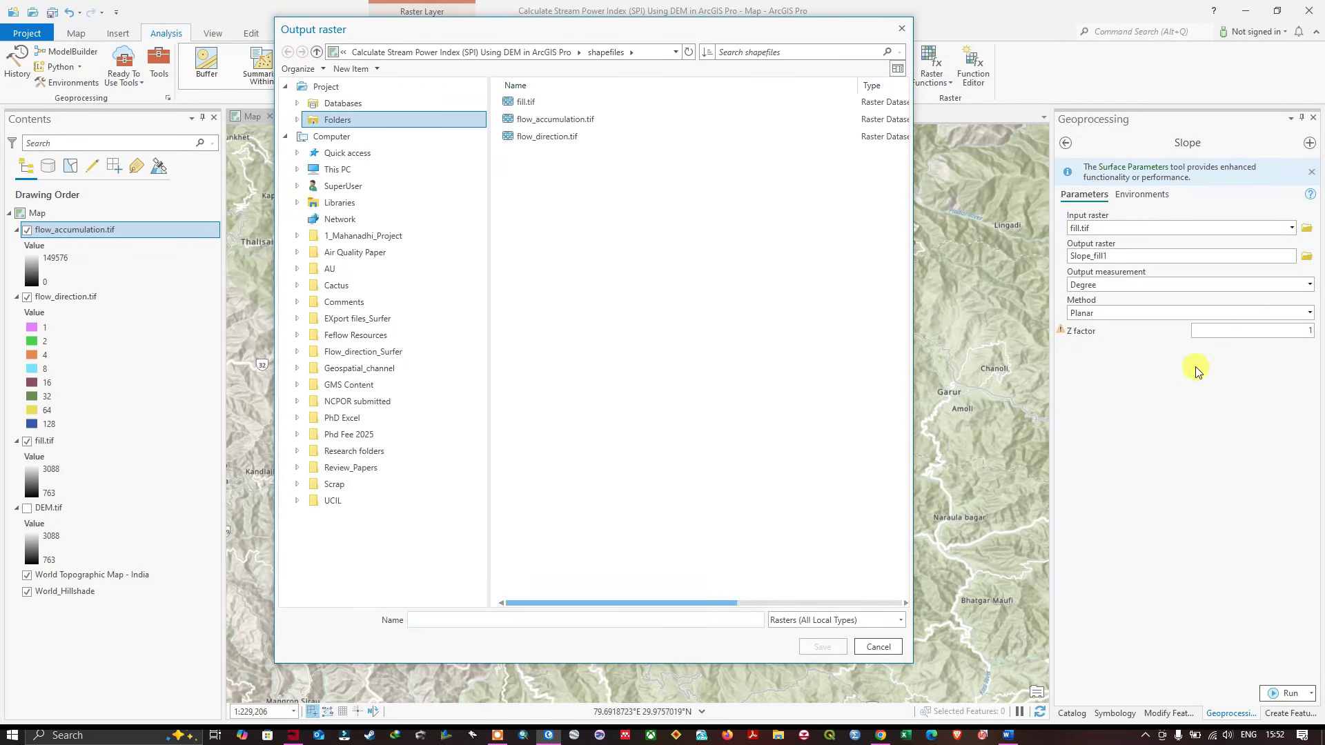
{"action": "left_click", "coordinate": [428, 619]}
{"action": "type", "text": "Slope"}
{"action": "key", "text": "Return"}
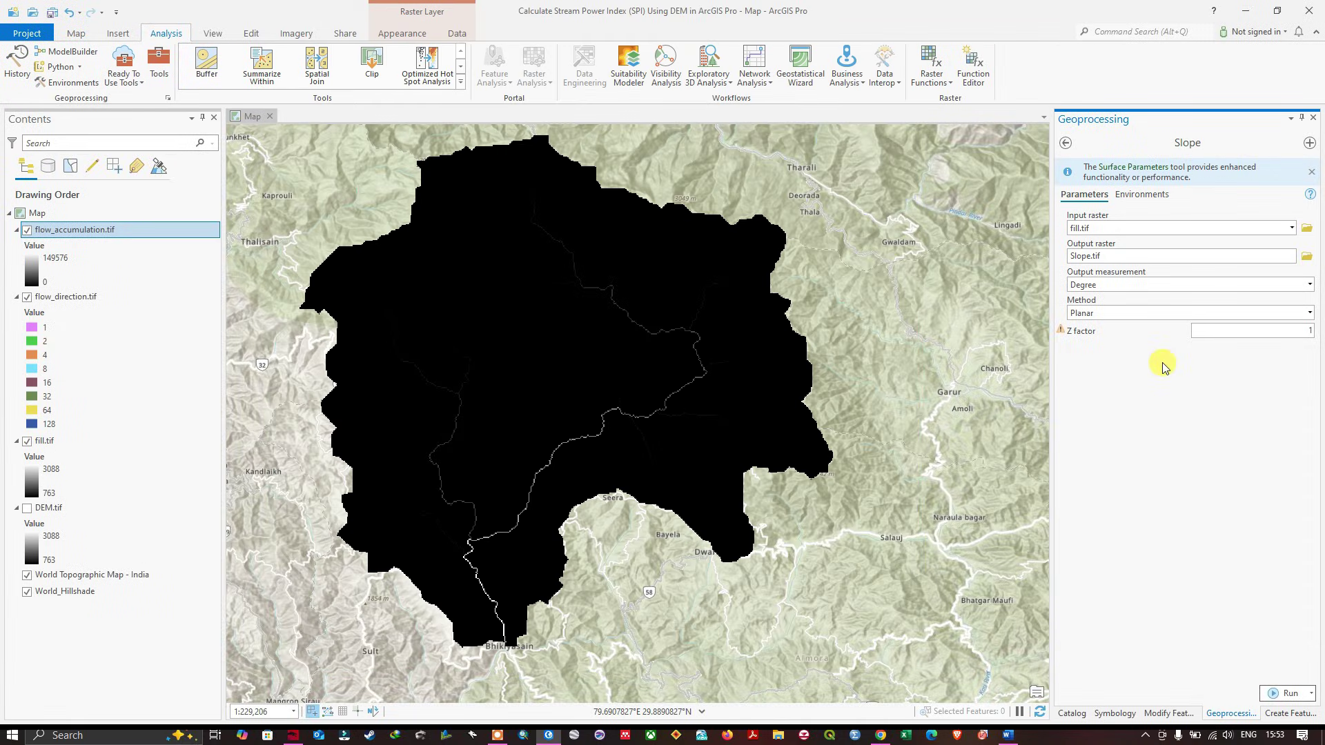
Run the Slope tool with Degree as the output measurement.
{"action": "left_click", "coordinate": [1309, 284]}
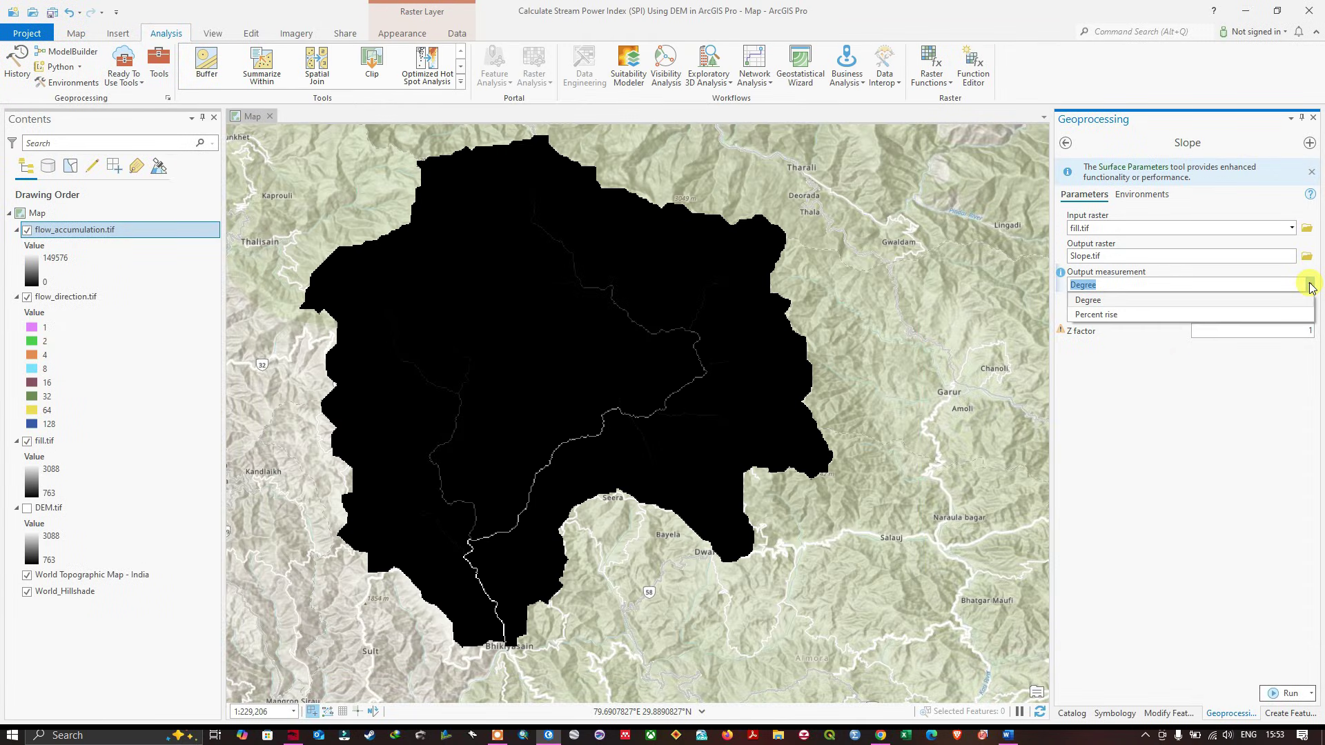
{"action": "left_click", "coordinate": [1125, 300]}
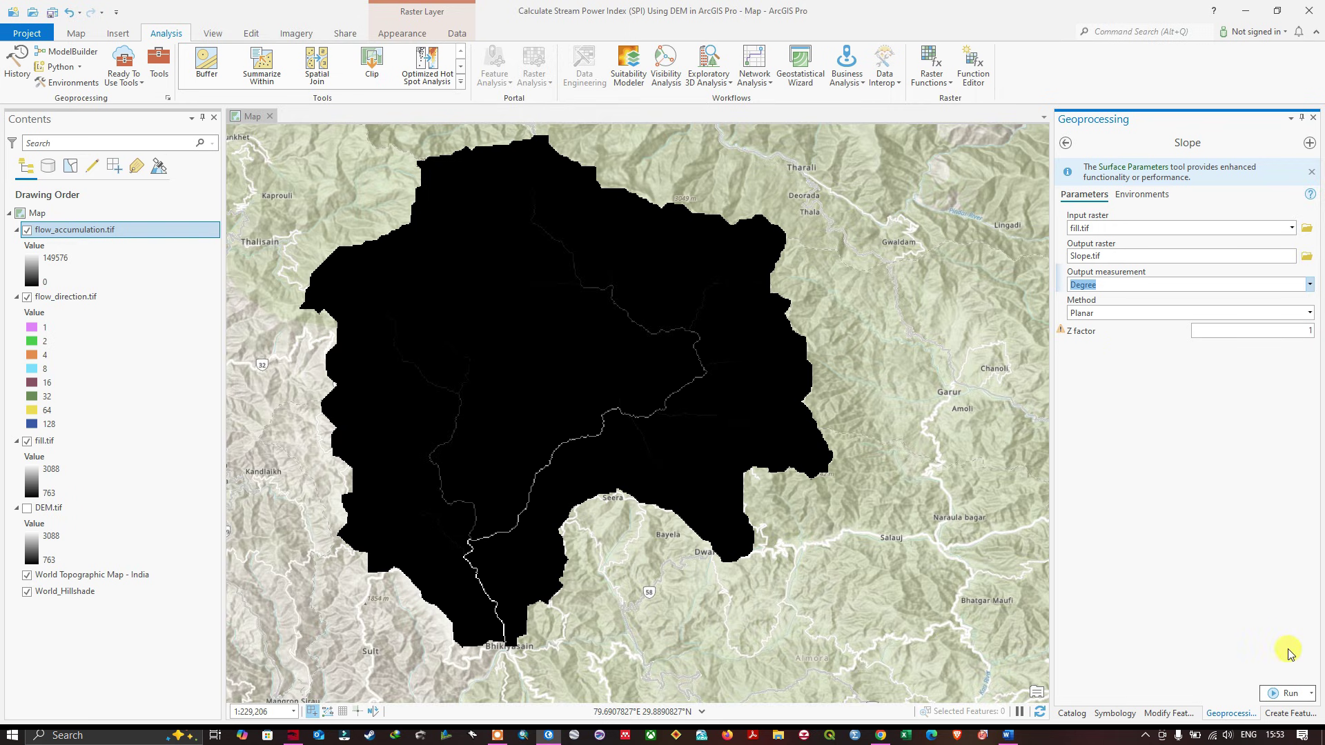
{"action": "left_click", "coordinate": [1289, 695]}
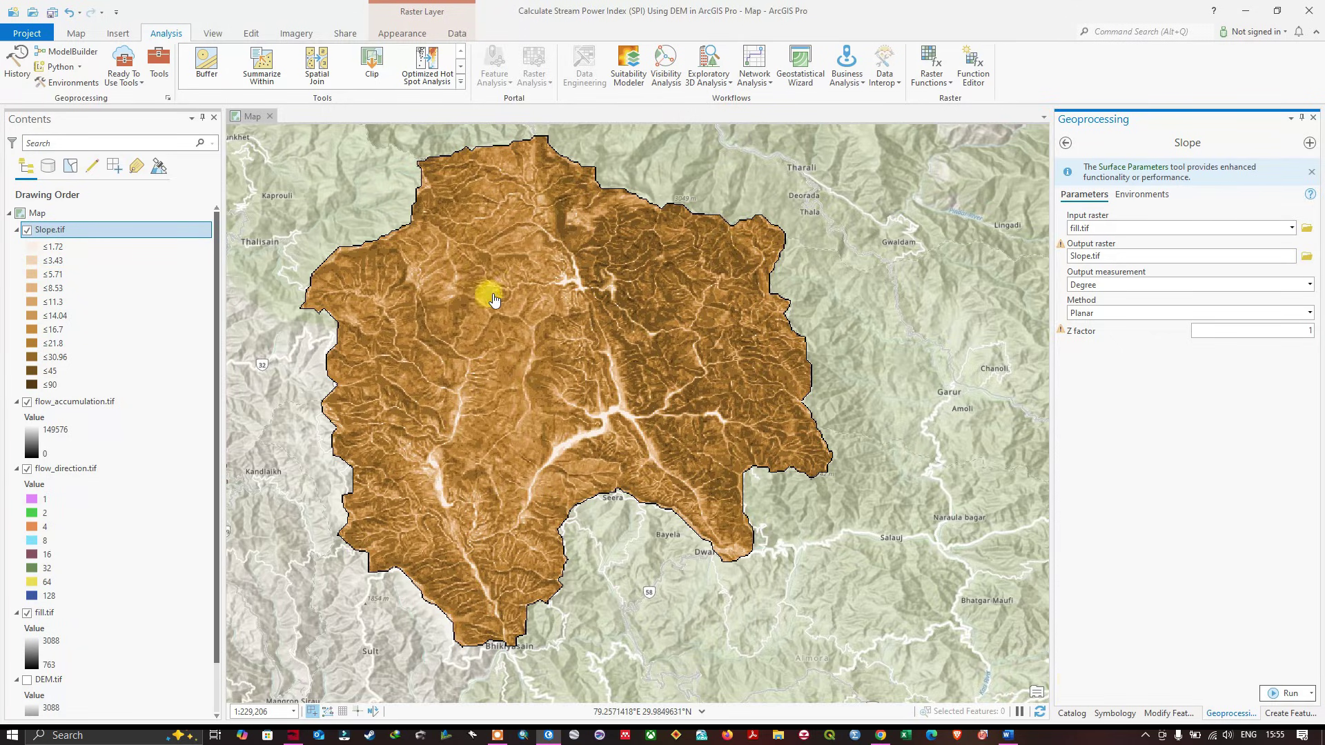
Classify the Slope.tif layer's symbology using the Equal Interval method with 5 classes.
{"action": "right_click", "coordinate": [54, 233]}
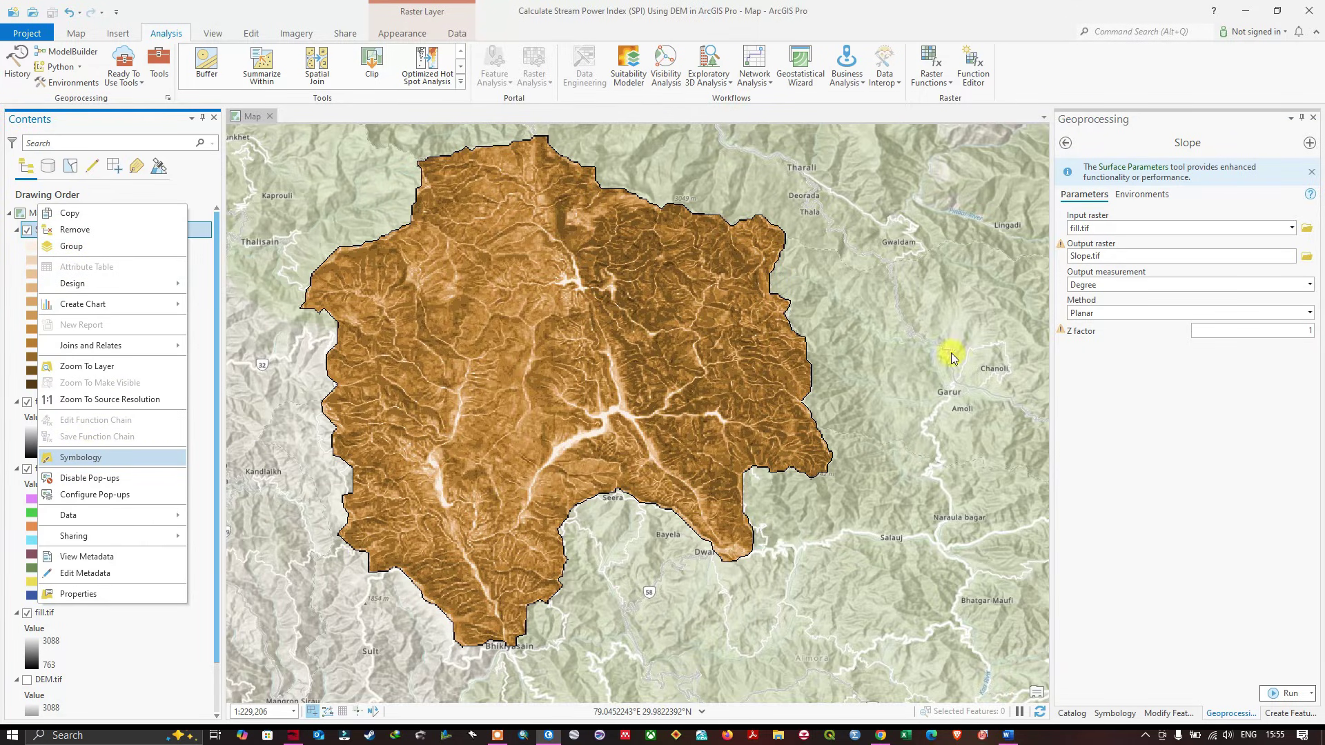
{"action": "key", "text": "Return"}
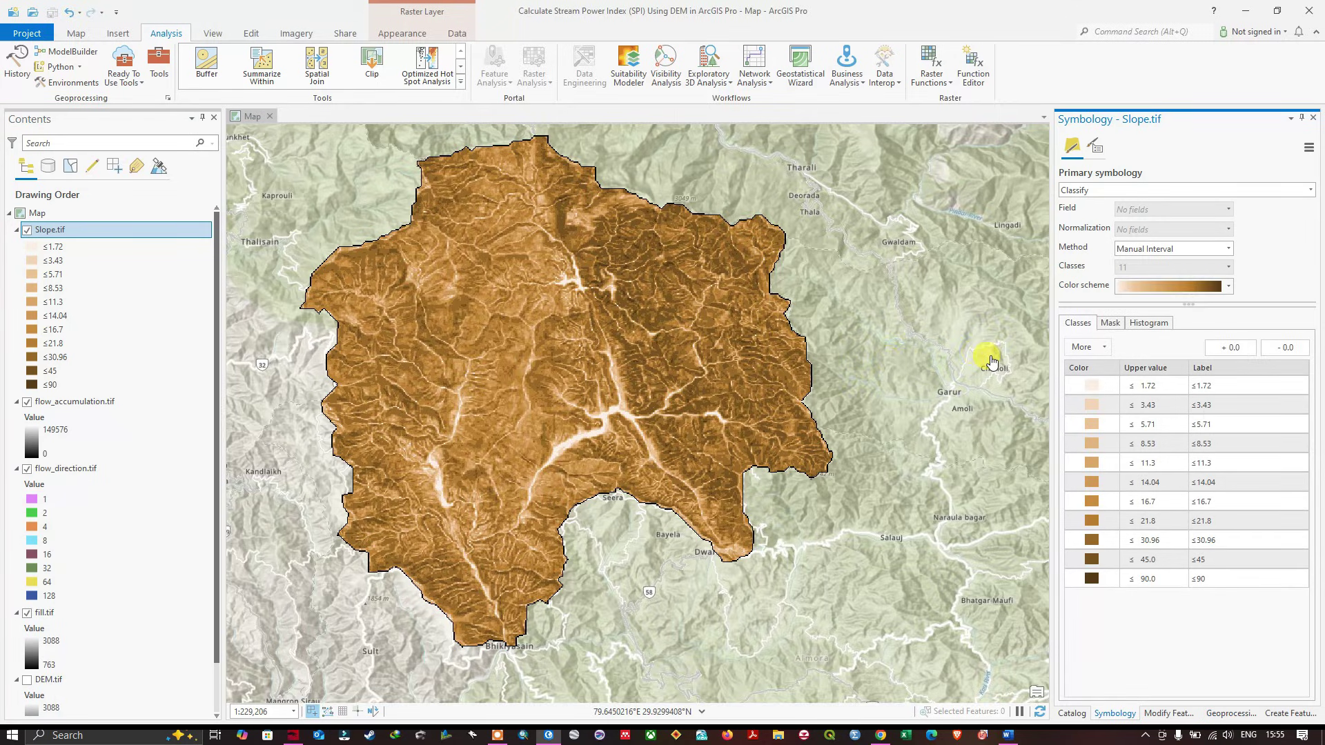
{"action": "left_click", "coordinate": [1228, 249]}
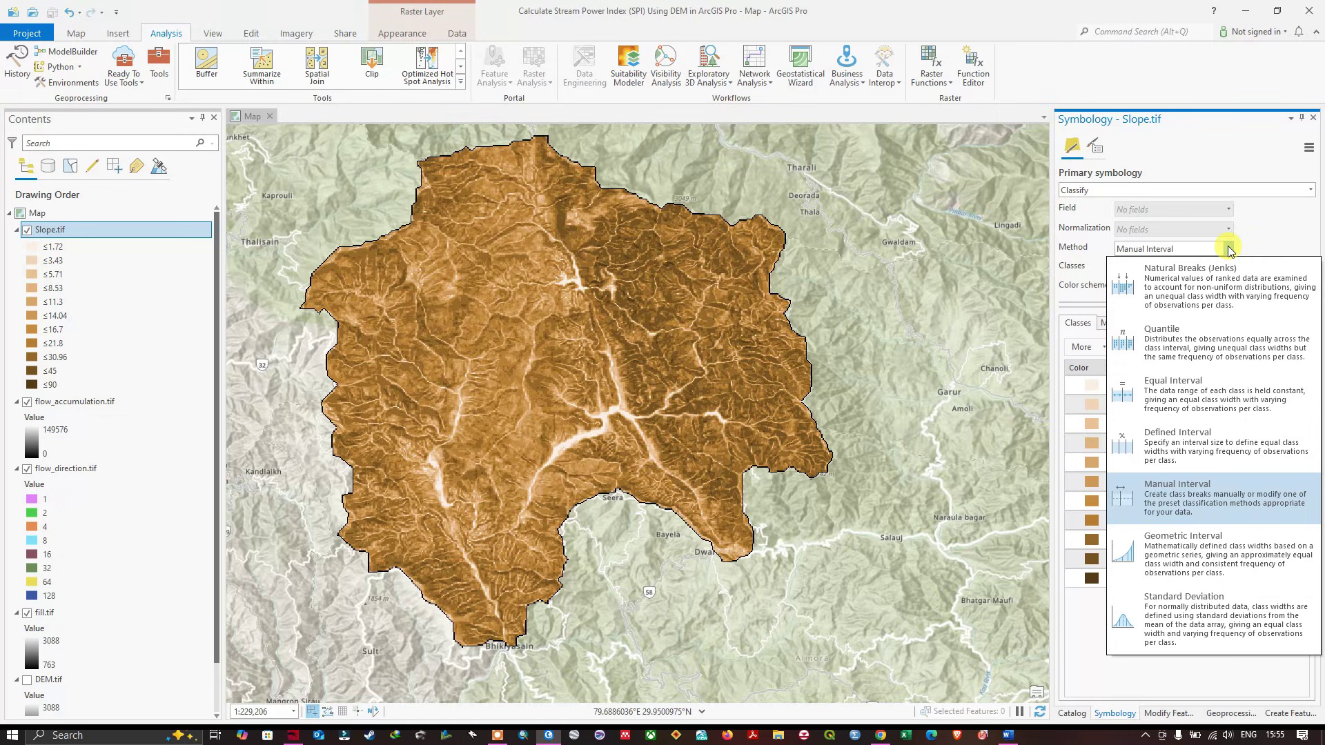
{"action": "left_click", "coordinate": [1191, 384]}
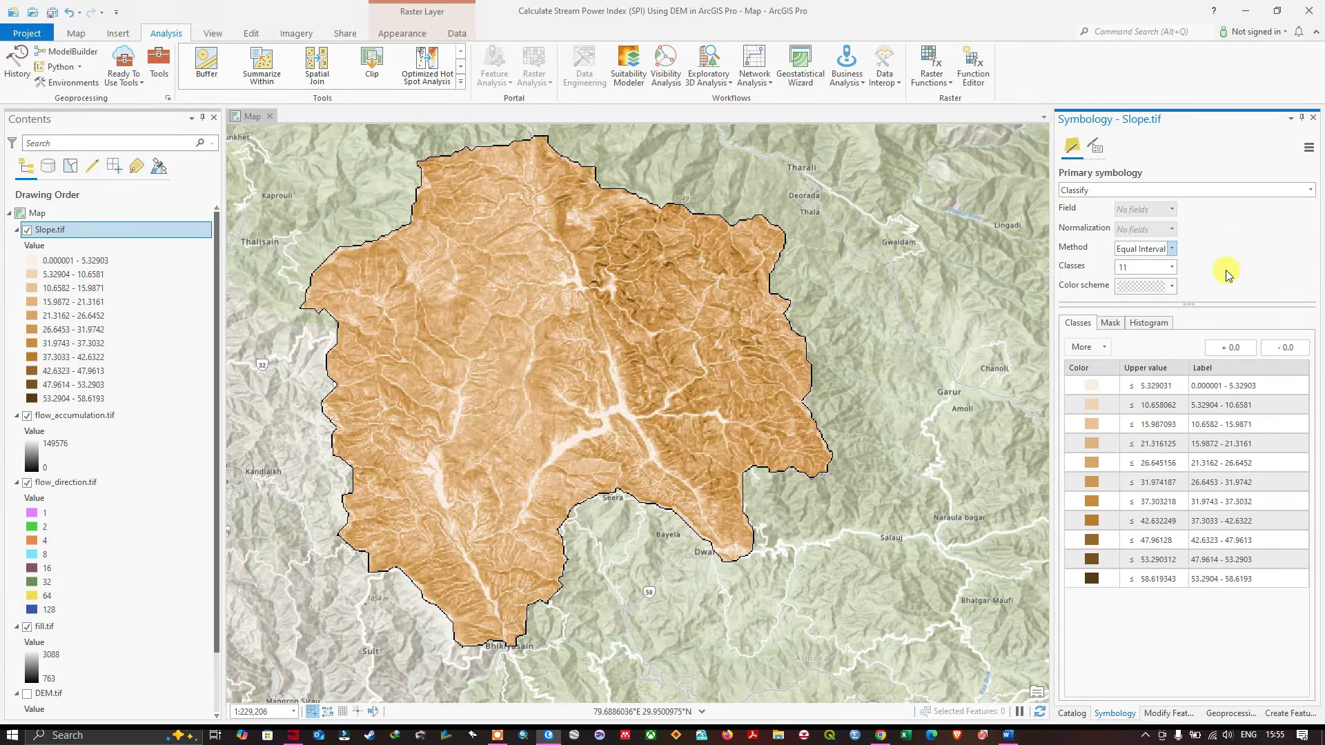
{"action": "left_click", "coordinate": [1170, 268]}
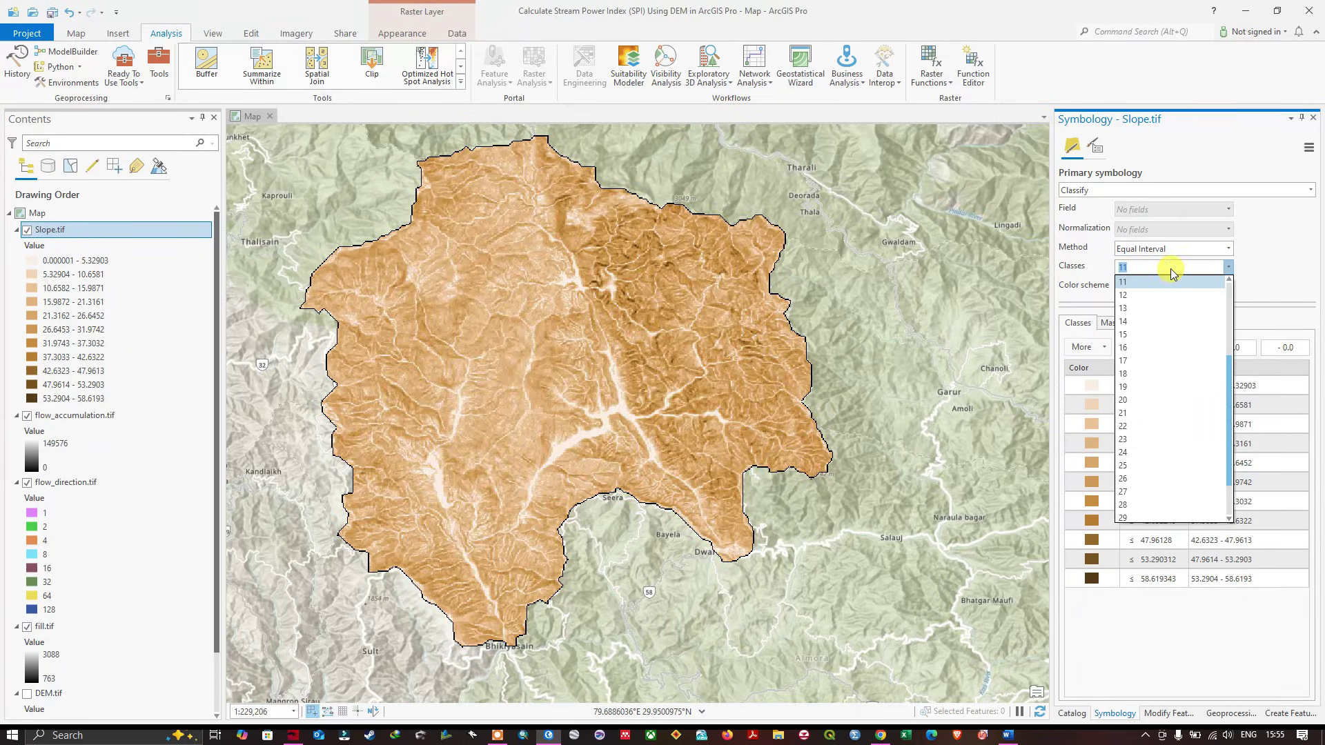
{"action": "scroll", "coordinate": [1165, 289], "scroll_direction": "up", "scroll_amount": 3}
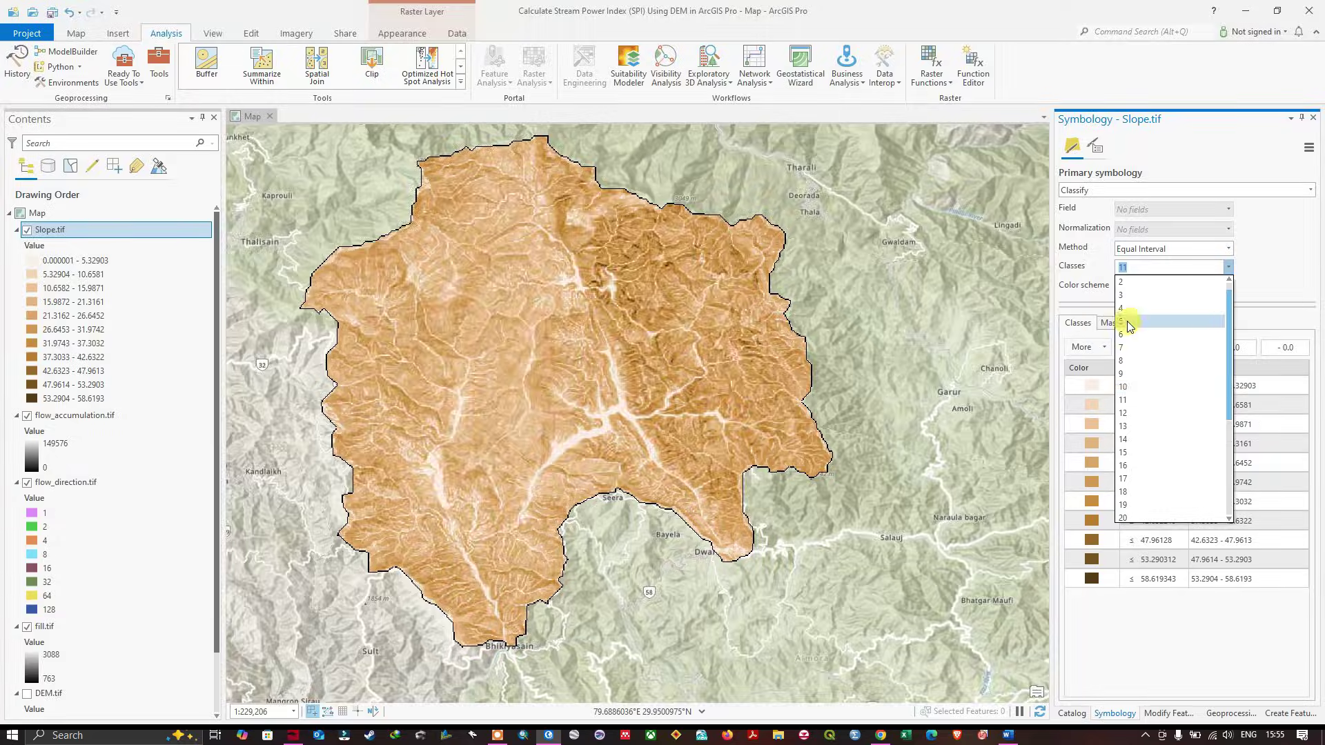
{"action": "left_click", "coordinate": [1138, 324]}
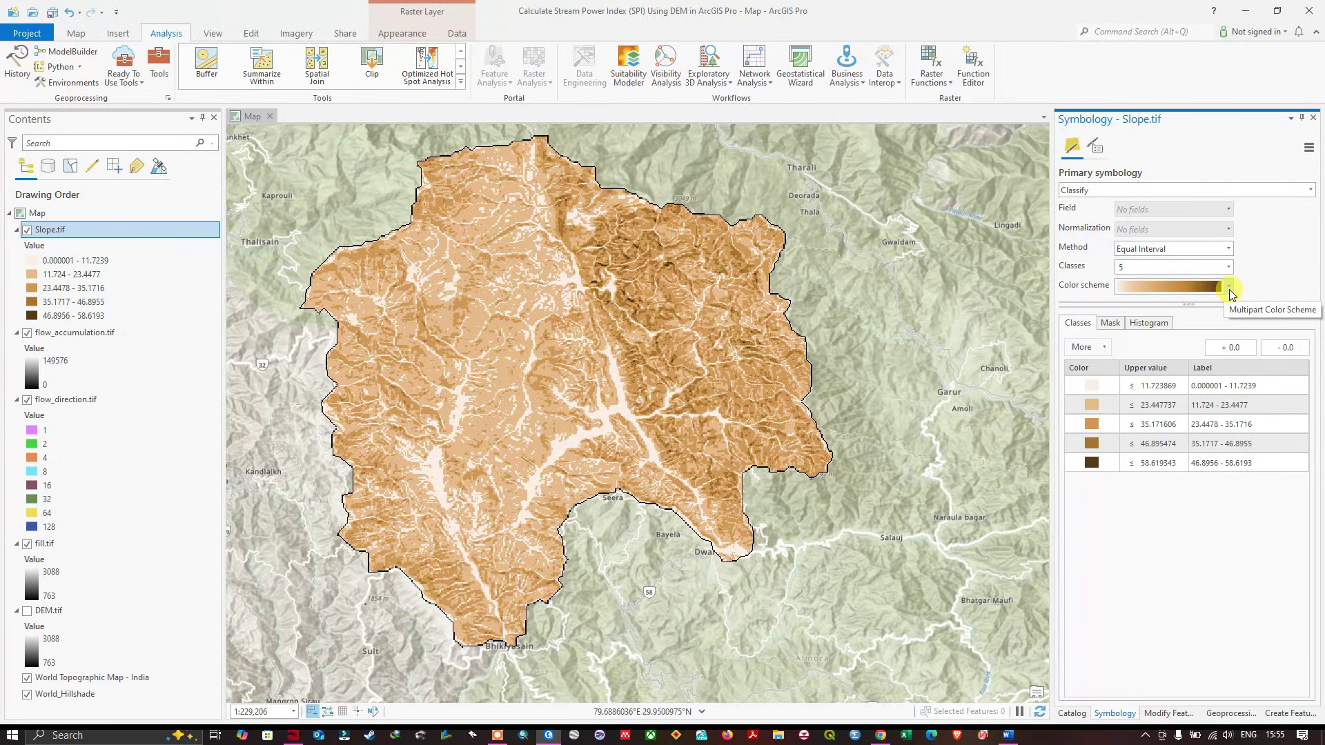
Try the purple-to-red color scheme on Slope.tif, and settle on the green-yellow-red scheme for its classes.
{"action": "left_click", "coordinate": [1229, 289]}
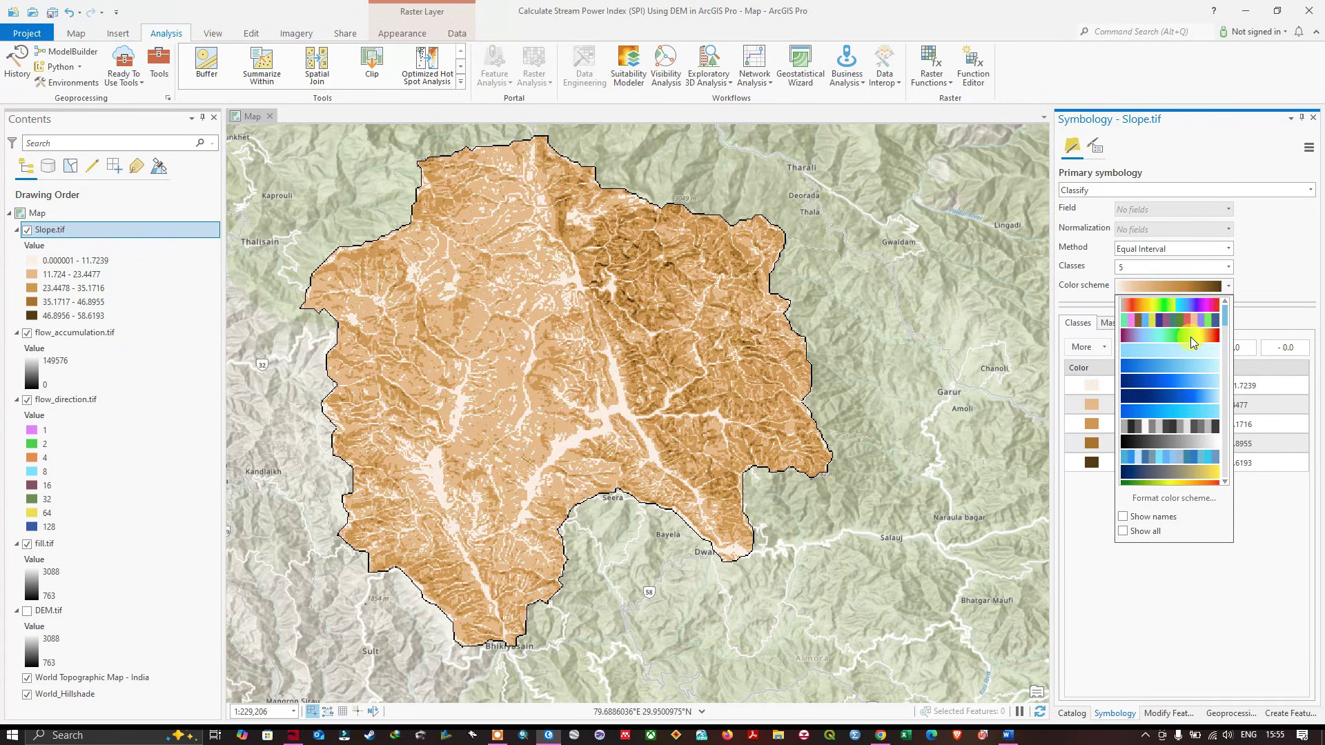
{"action": "left_click", "coordinate": [1194, 336]}
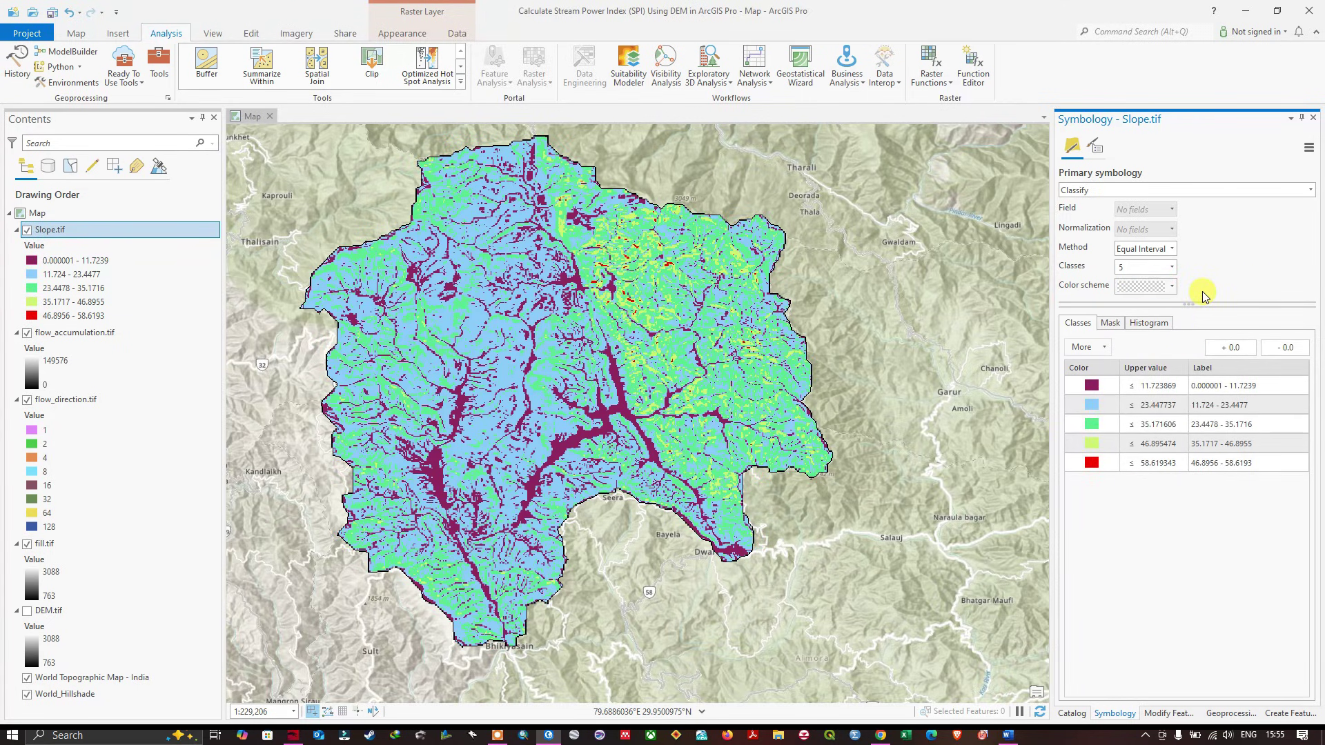
{"action": "left_click", "coordinate": [1173, 287]}
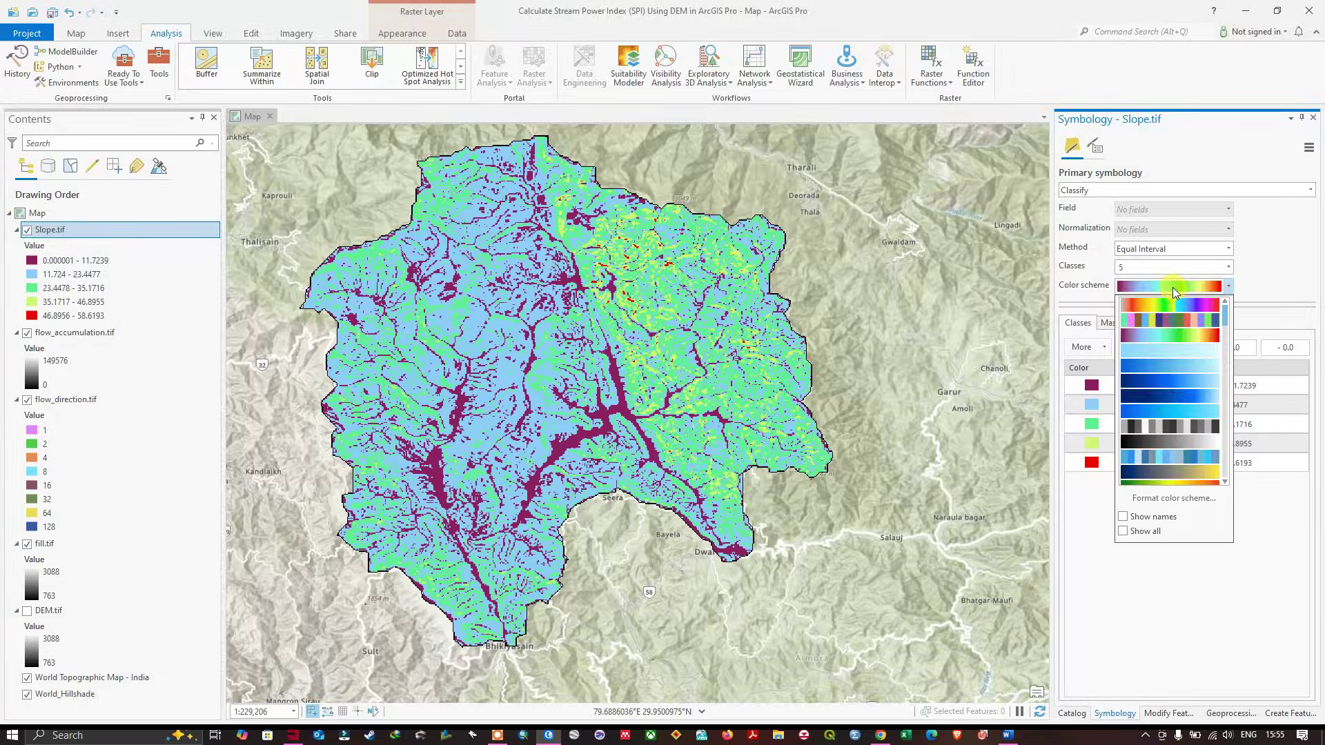
{"action": "left_click", "coordinate": [1175, 443]}
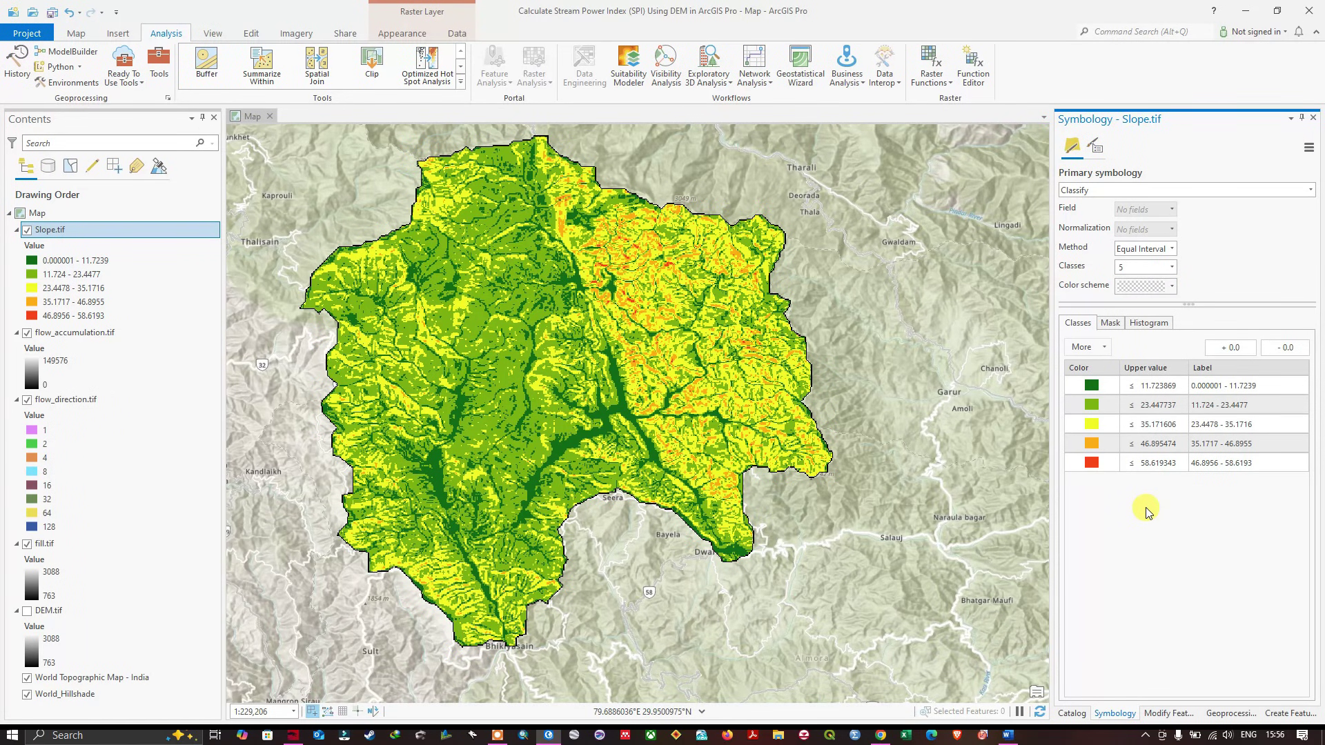
Begin a Raster Calculator expression that multiplies "flow_accumulation.tif" by 30, ending with another multiplication operator.
{"action": "left_click", "coordinate": [164, 73]}
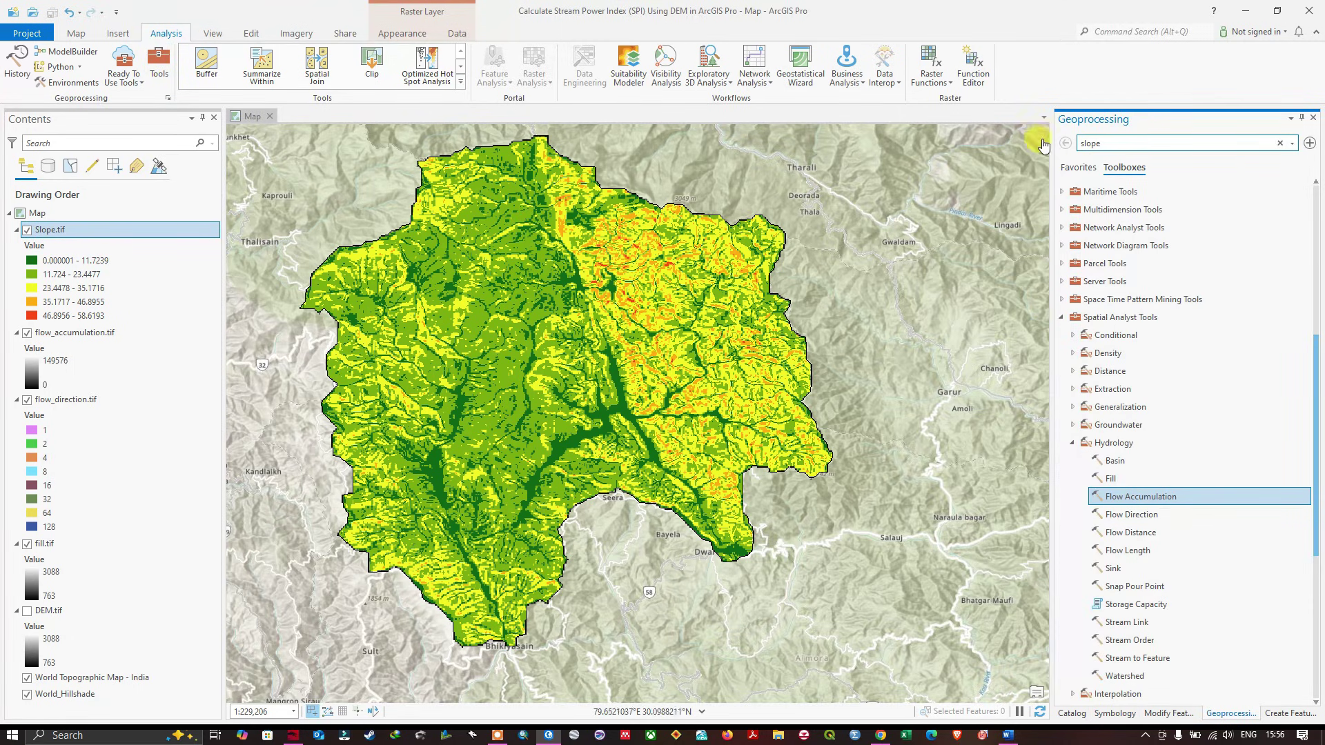
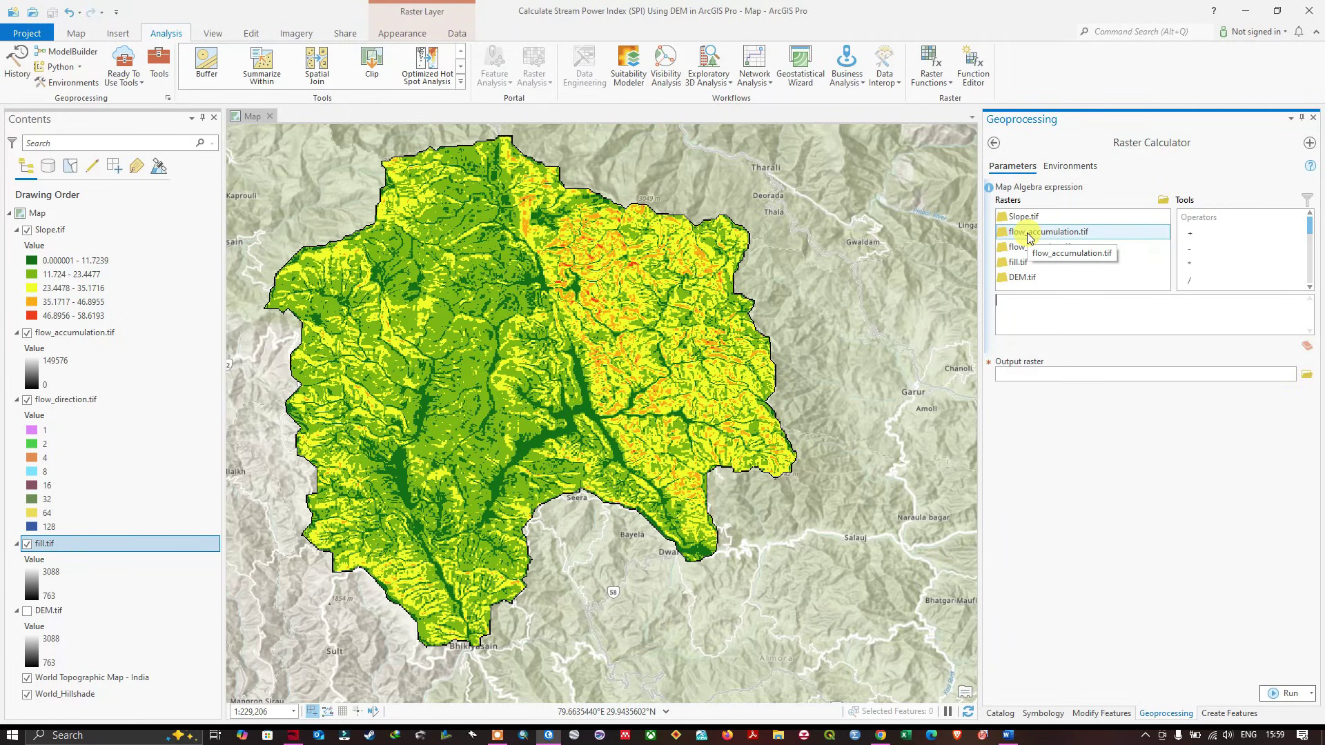
{"action": "double_click", "coordinate": [1028, 236]}
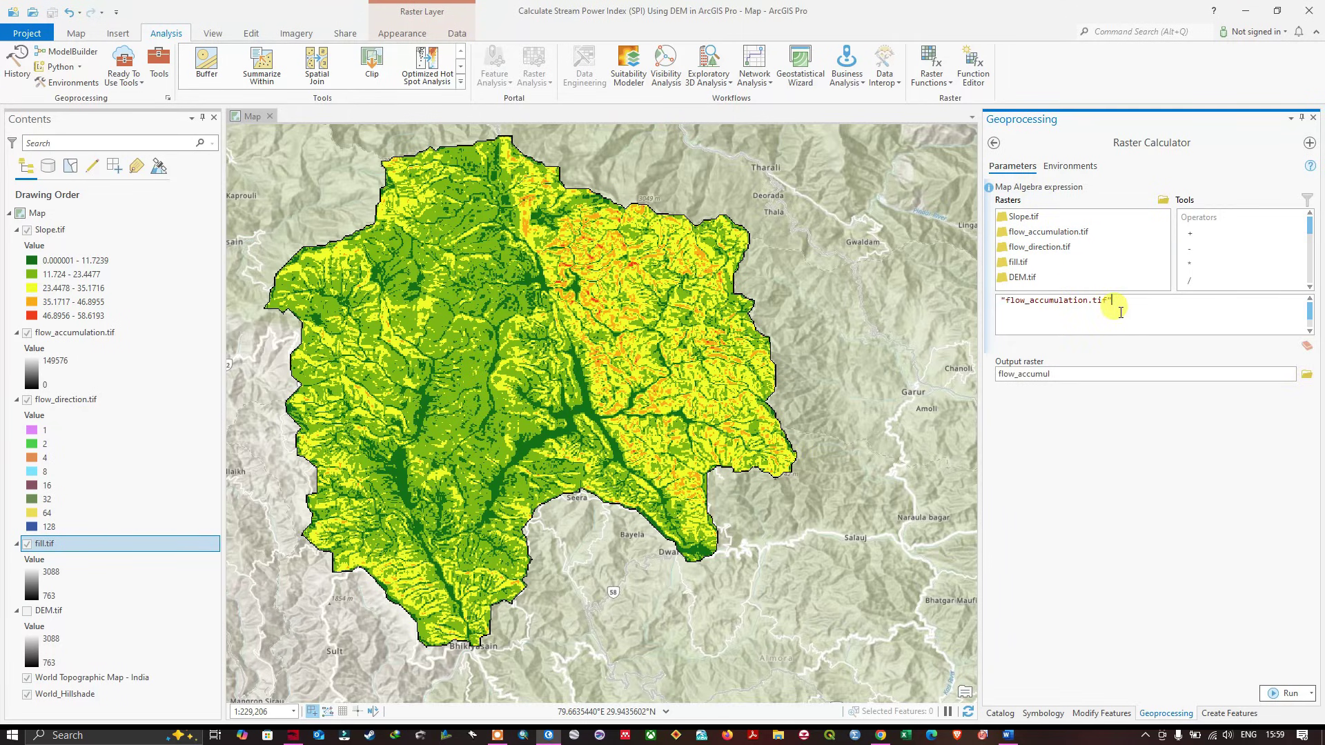
{"action": "left_click", "coordinate": [1190, 265]}
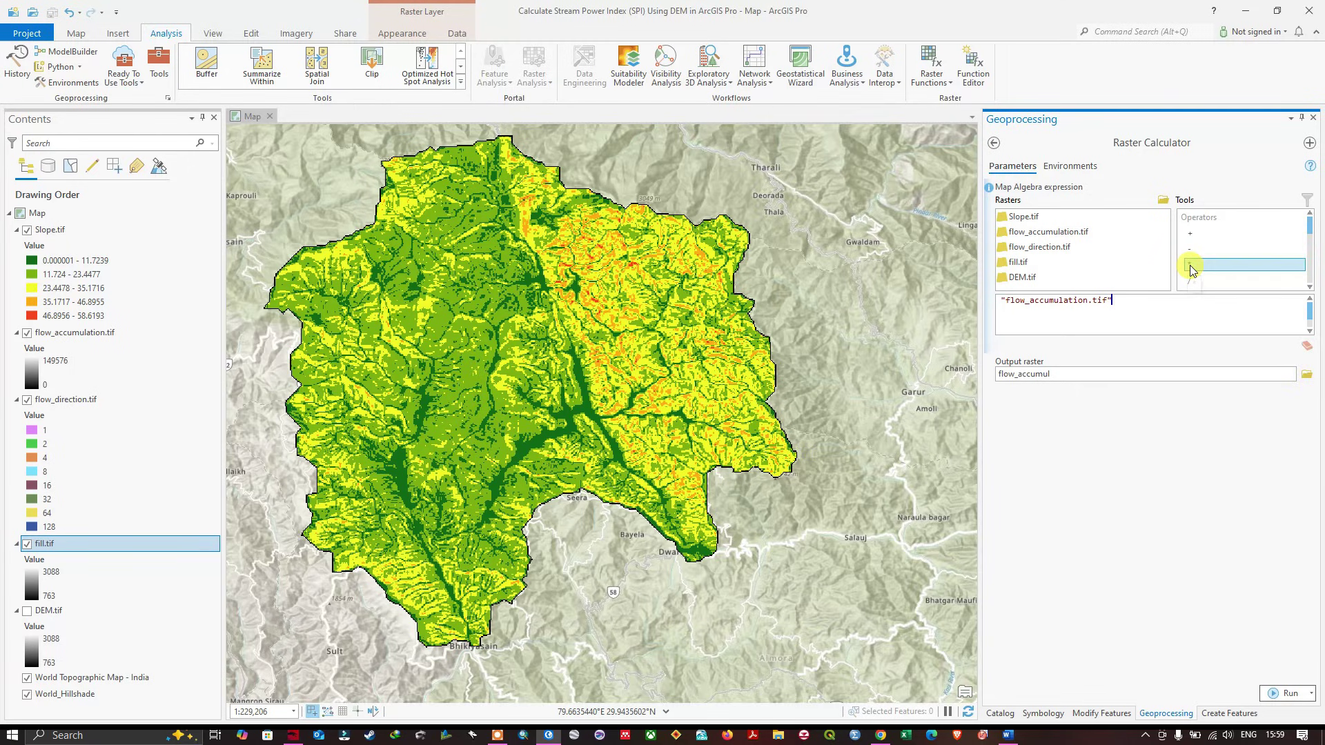
{"action": "double_click", "coordinate": [1189, 265]}
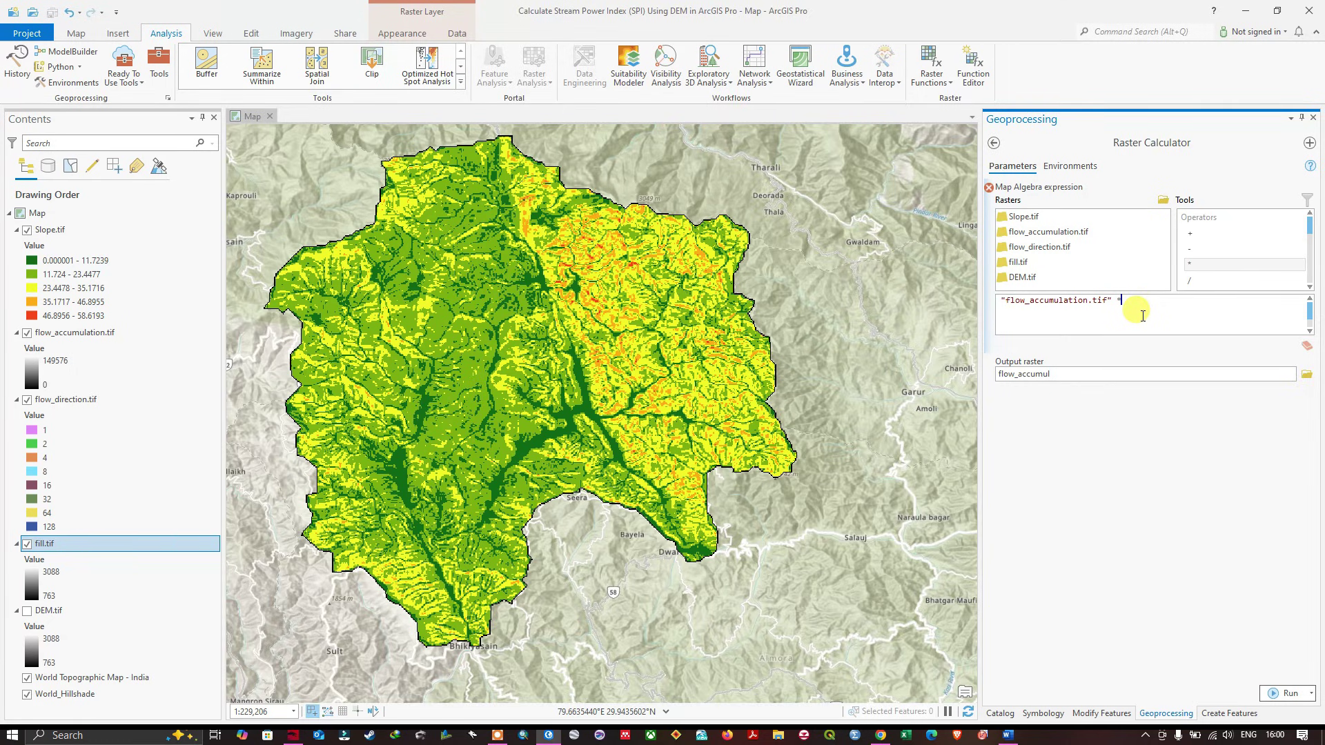
{"action": "type", "text": "30"}
{"action": "double_click", "coordinate": [1195, 265]}
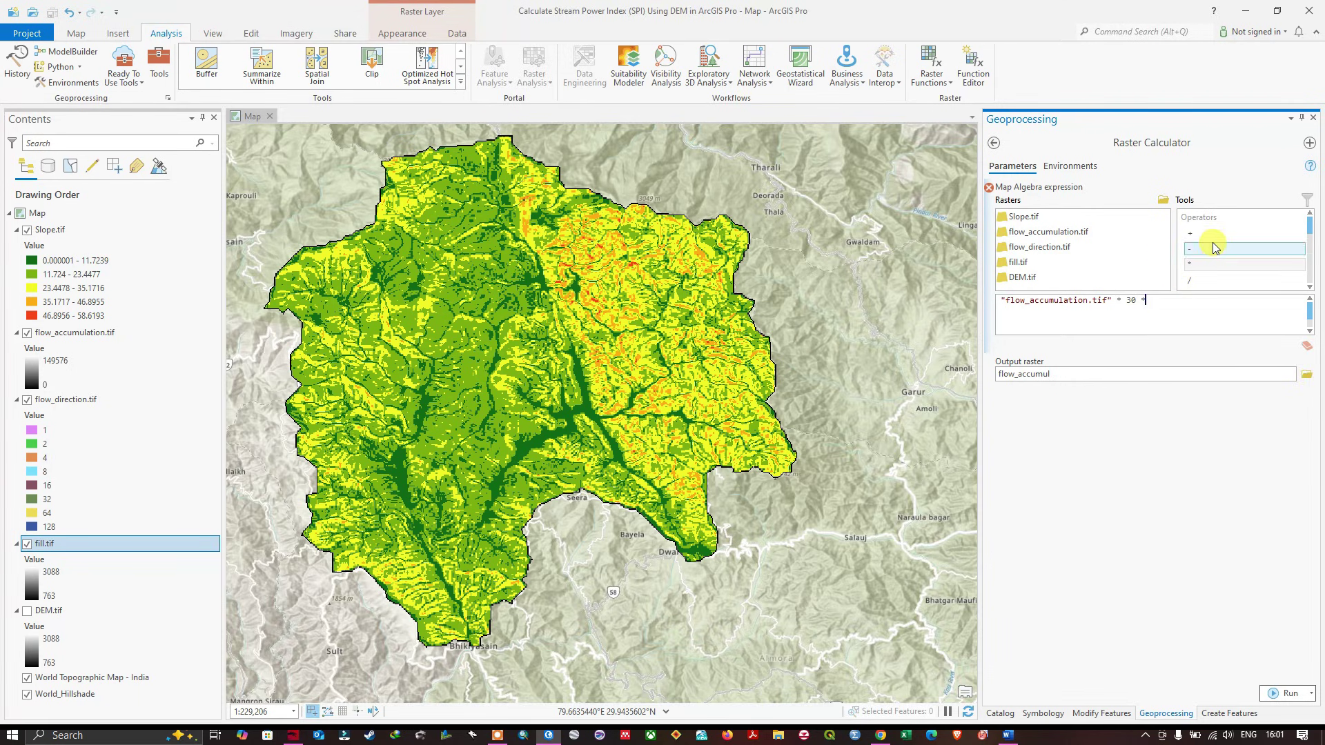
Add the Tan function to the map algebra expression with "Slope.tif" as its argument.
{"action": "scroll", "coordinate": [1212, 242], "scroll_direction": "down", "scroll_amount": 3}
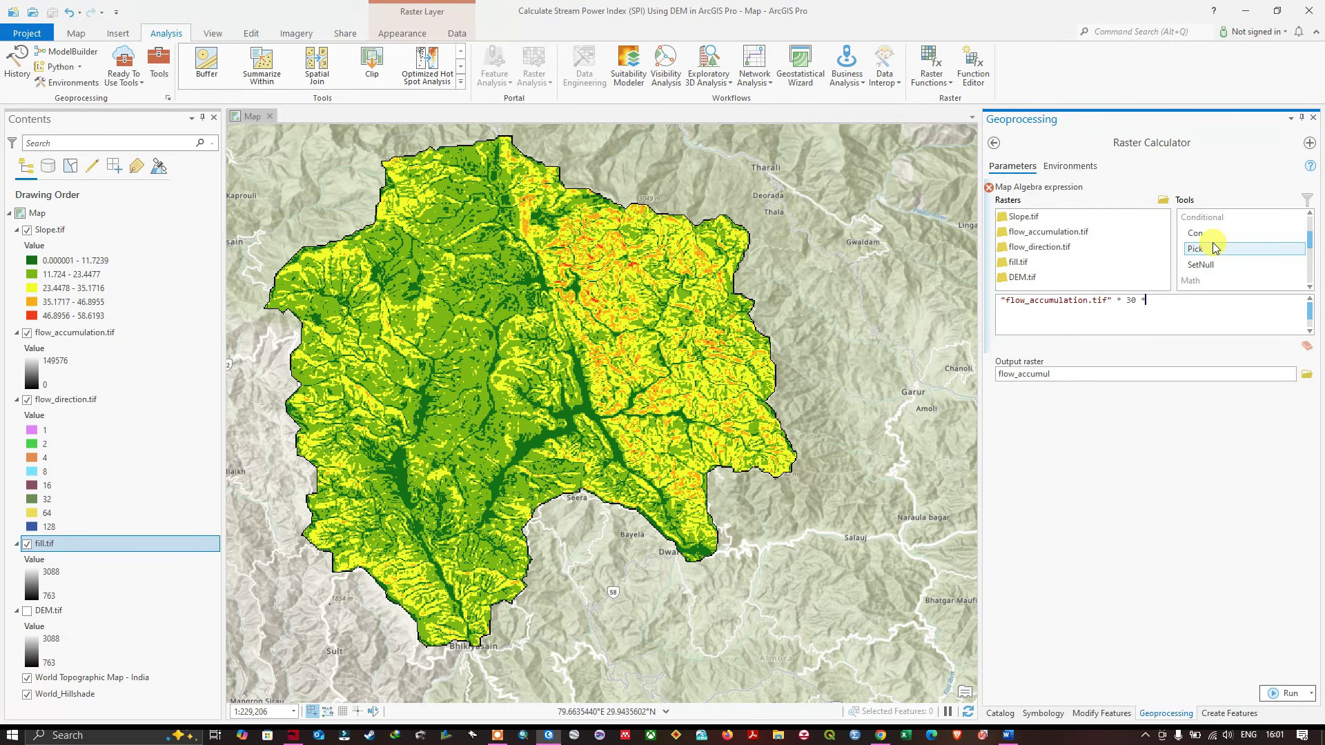
{"action": "scroll", "coordinate": [1213, 245], "scroll_direction": "down", "scroll_amount": 2}
{"action": "scroll", "coordinate": [1215, 247], "scroll_direction": "down", "scroll_amount": 6}
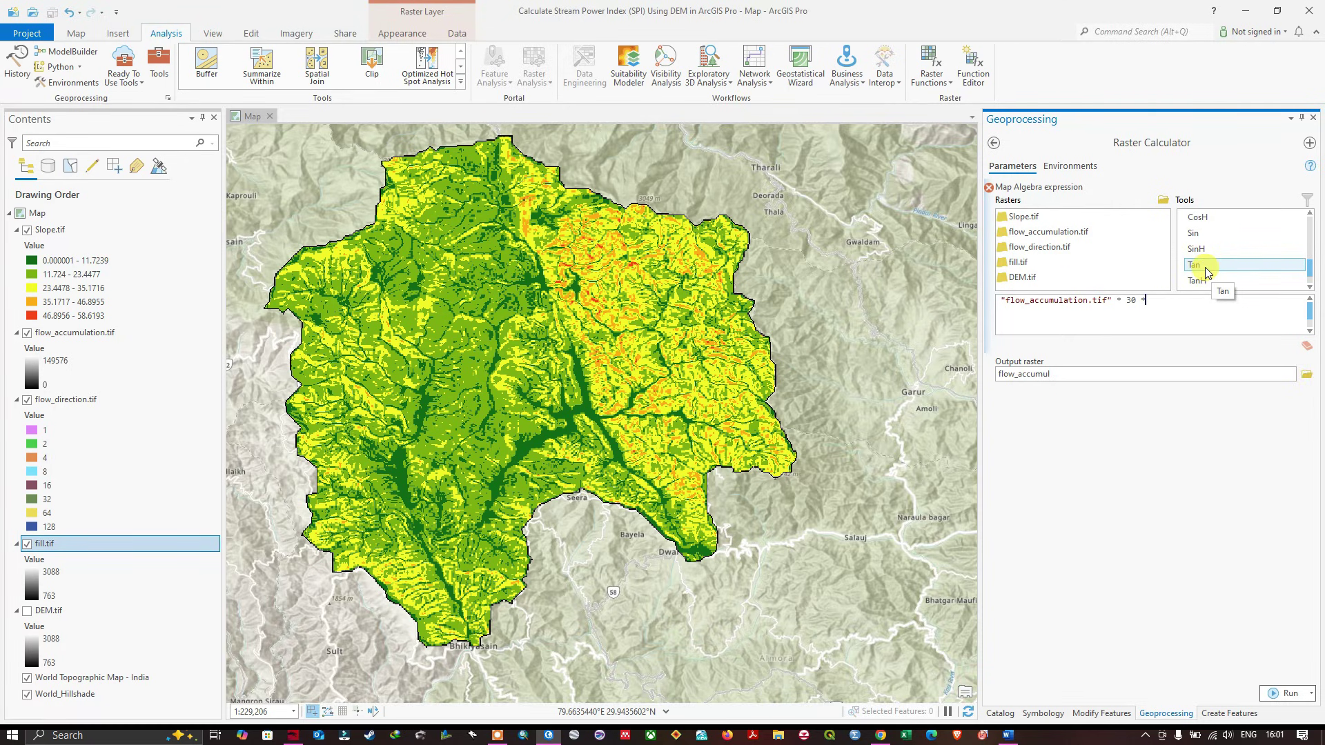
{"action": "double_click", "coordinate": [1199, 266]}
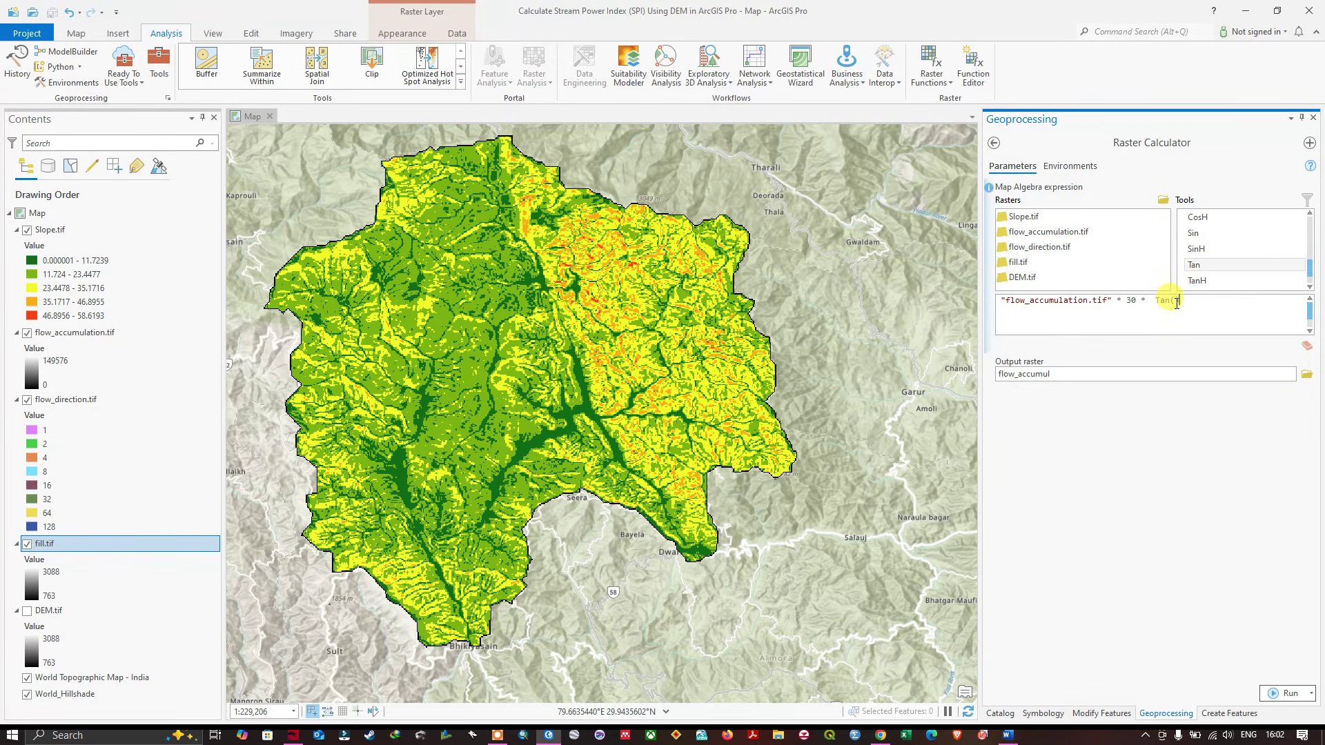
{"action": "left_click", "coordinate": [1177, 300]}
{"action": "double_click", "coordinate": [1024, 218]}
Multiply "Slope.tif" by 0.017453 inside the Tan parentheses of the map algebra expression.
{"action": "scroll", "coordinate": [1220, 282], "scroll_direction": "up", "scroll_amount": 10}
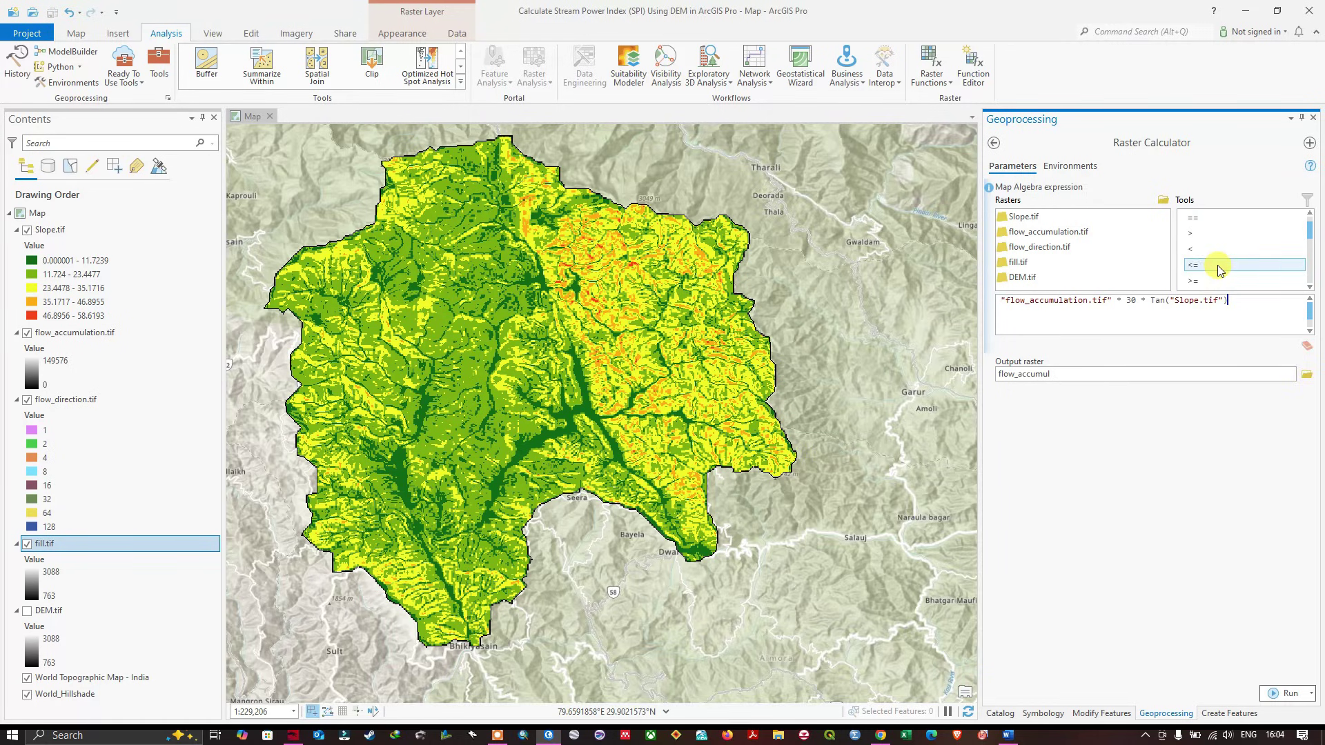
{"action": "scroll", "coordinate": [1217, 269], "scroll_direction": "up", "scroll_amount": 2}
{"action": "double_click", "coordinate": [1214, 264]}
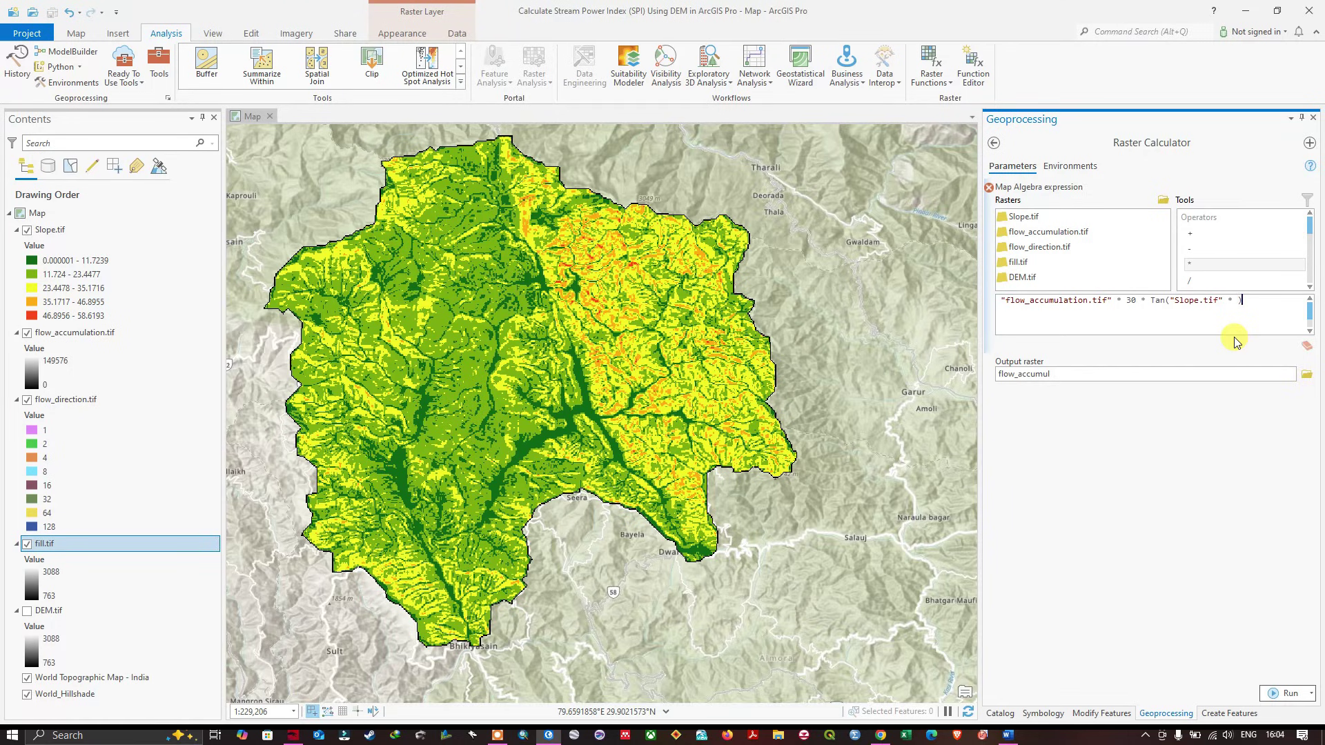
{"action": "type", "text": "0.01745"}
{"action": "left_click_drag", "start_coordinate": [1240, 300], "coordinate": [1274, 300]}
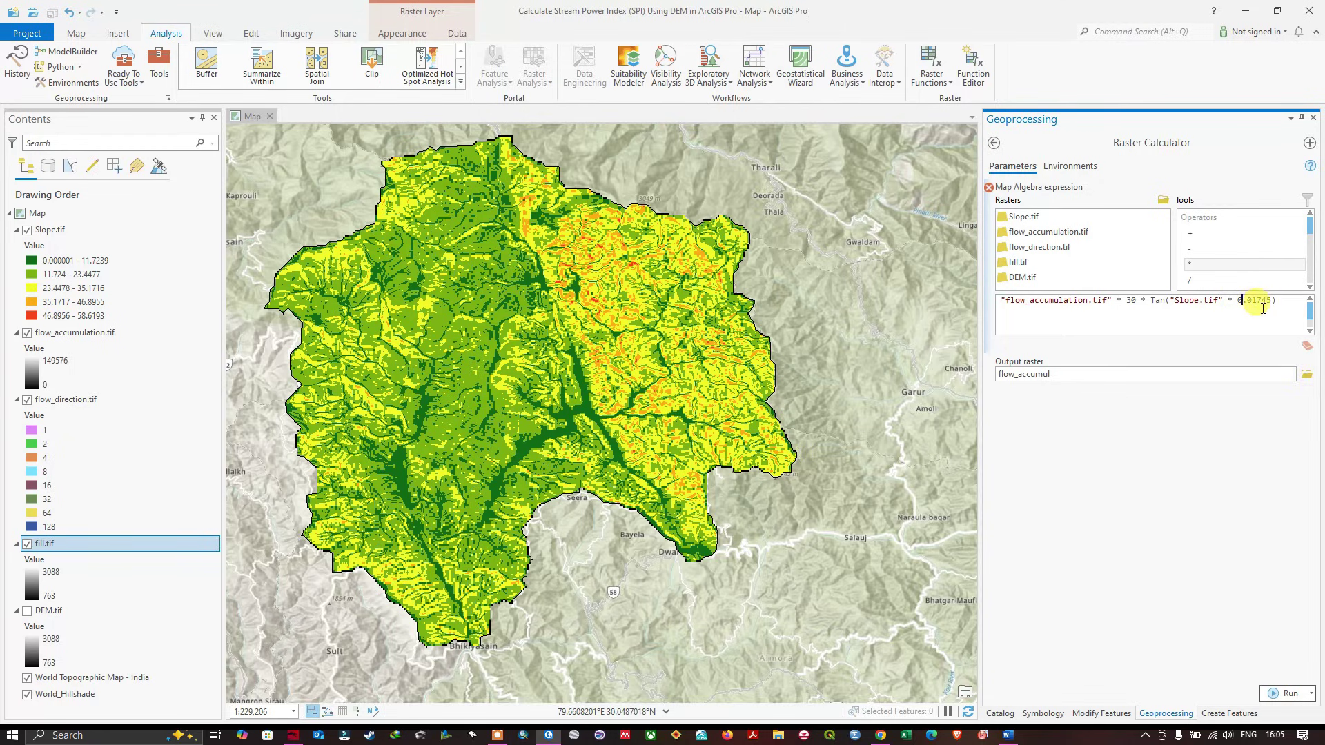
{"action": "left_click", "coordinate": [1274, 358]}
{"action": "type", "text": "53"}
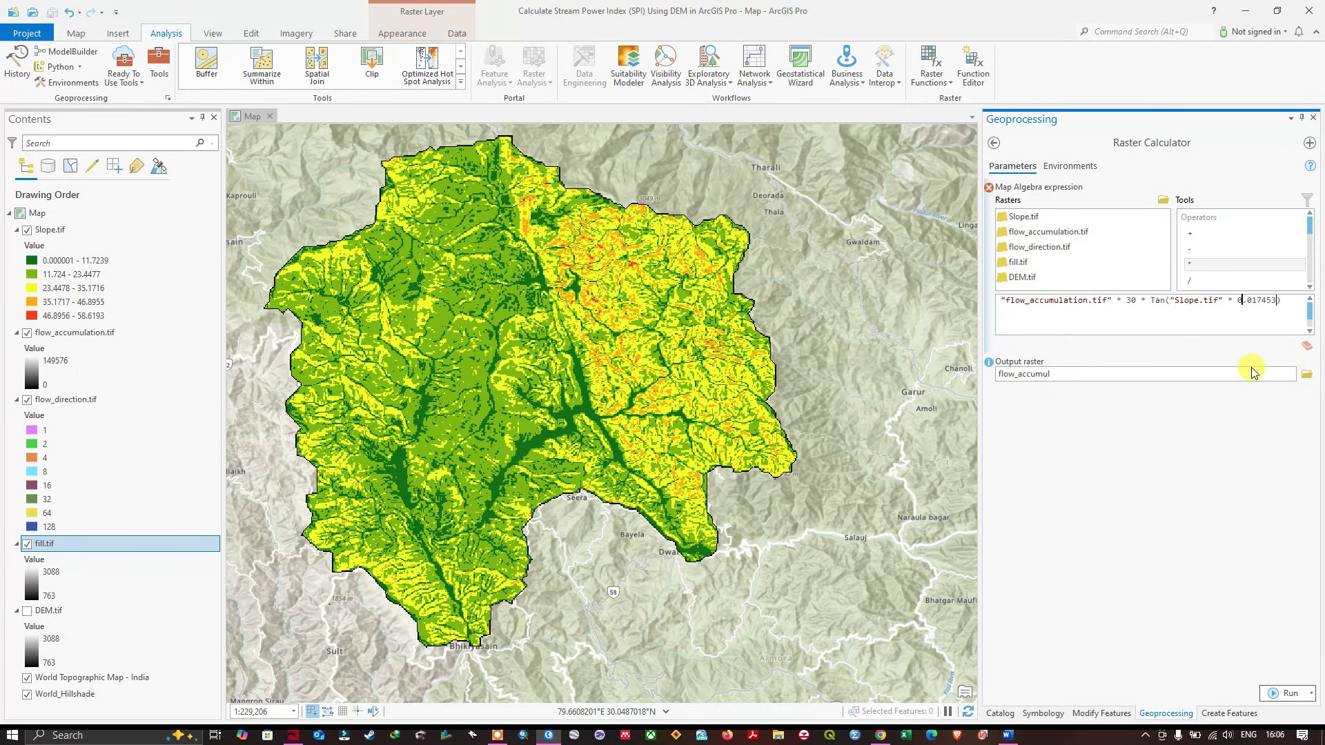
Try to run the raster calculation with the output raster named SPI,tif in the shapefiles folder.
{"action": "left_click", "coordinate": [1307, 377]}
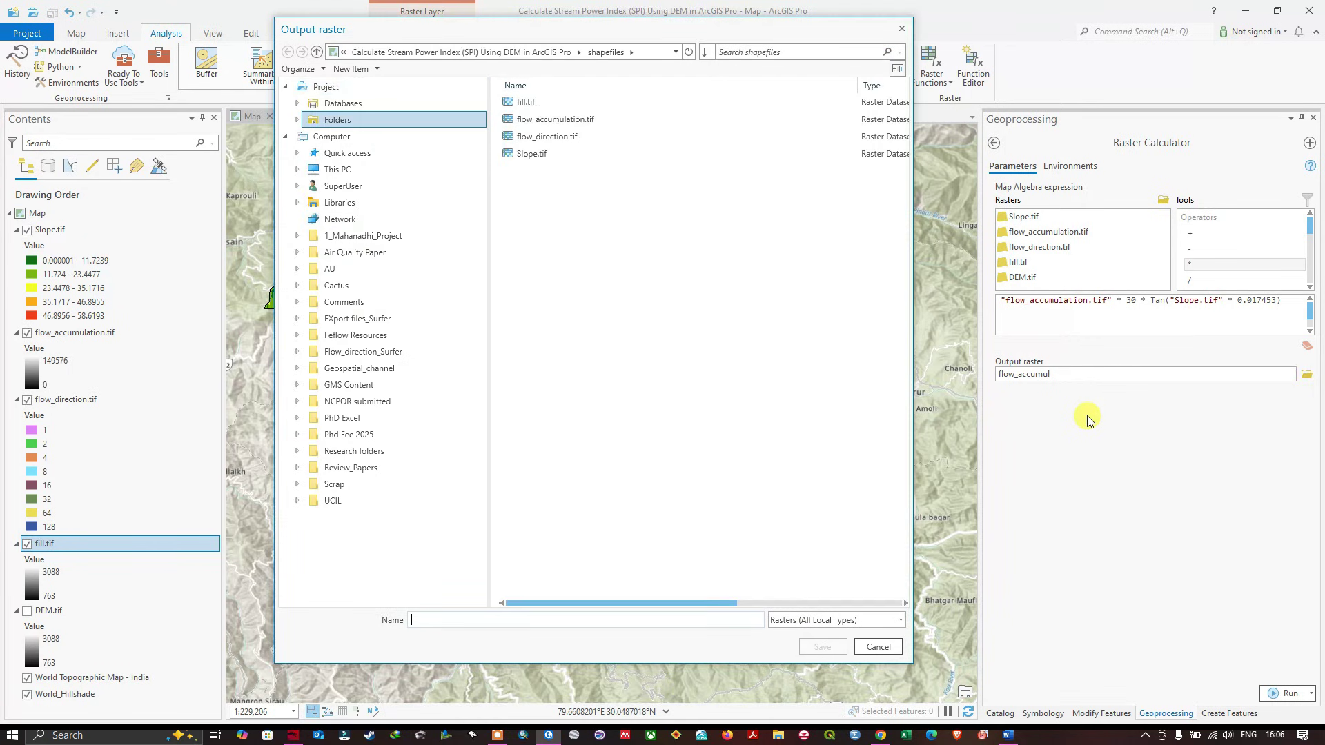
{"action": "left_click", "coordinate": [433, 622]}
{"action": "type", "text": "SPI"}
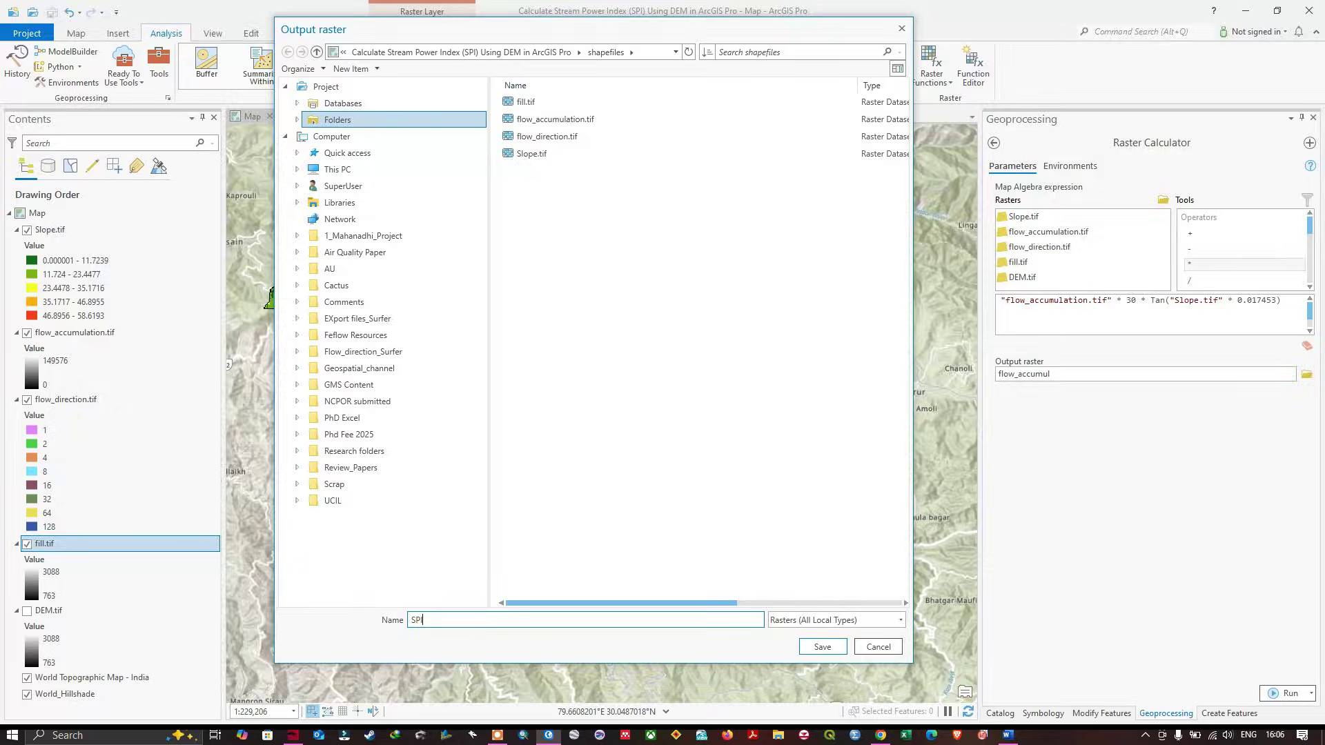
{"action": "type", "text": ".tif"}
{"action": "left_click", "coordinate": [835, 648]}
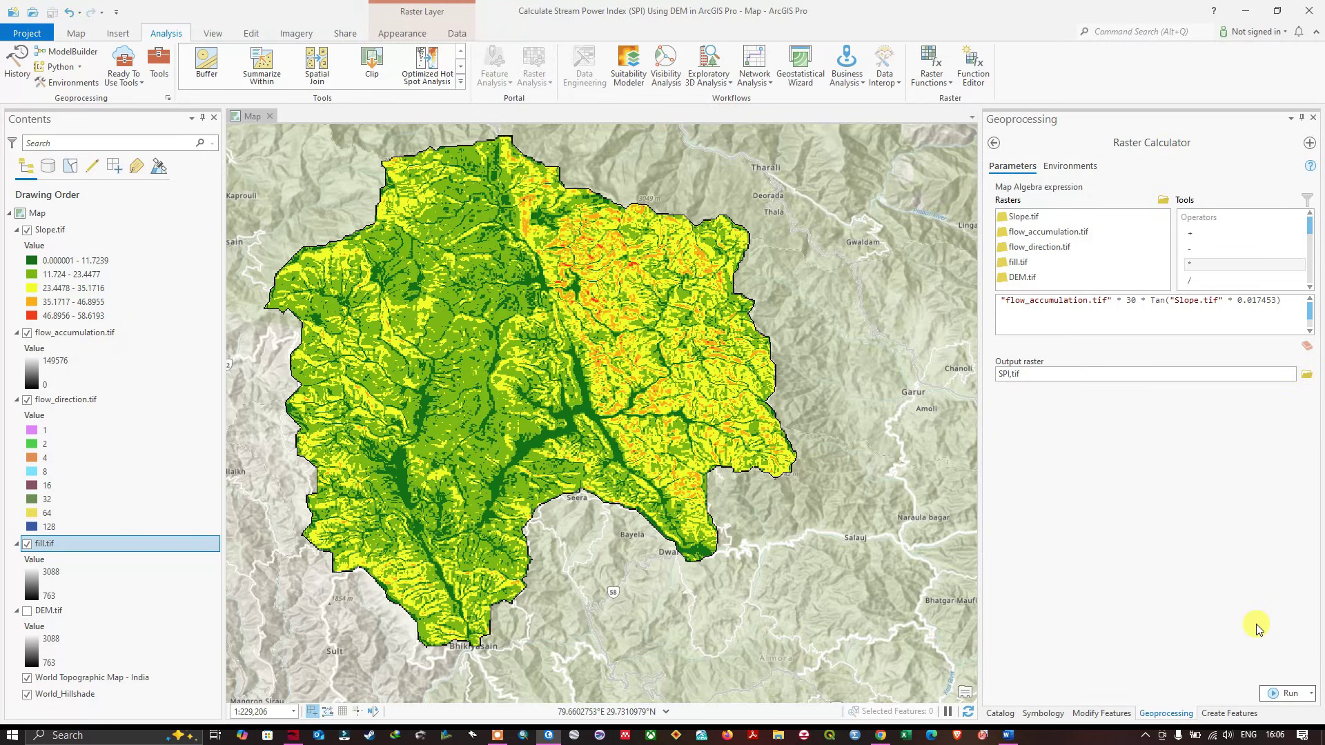
{"action": "left_click", "coordinate": [1288, 694]}
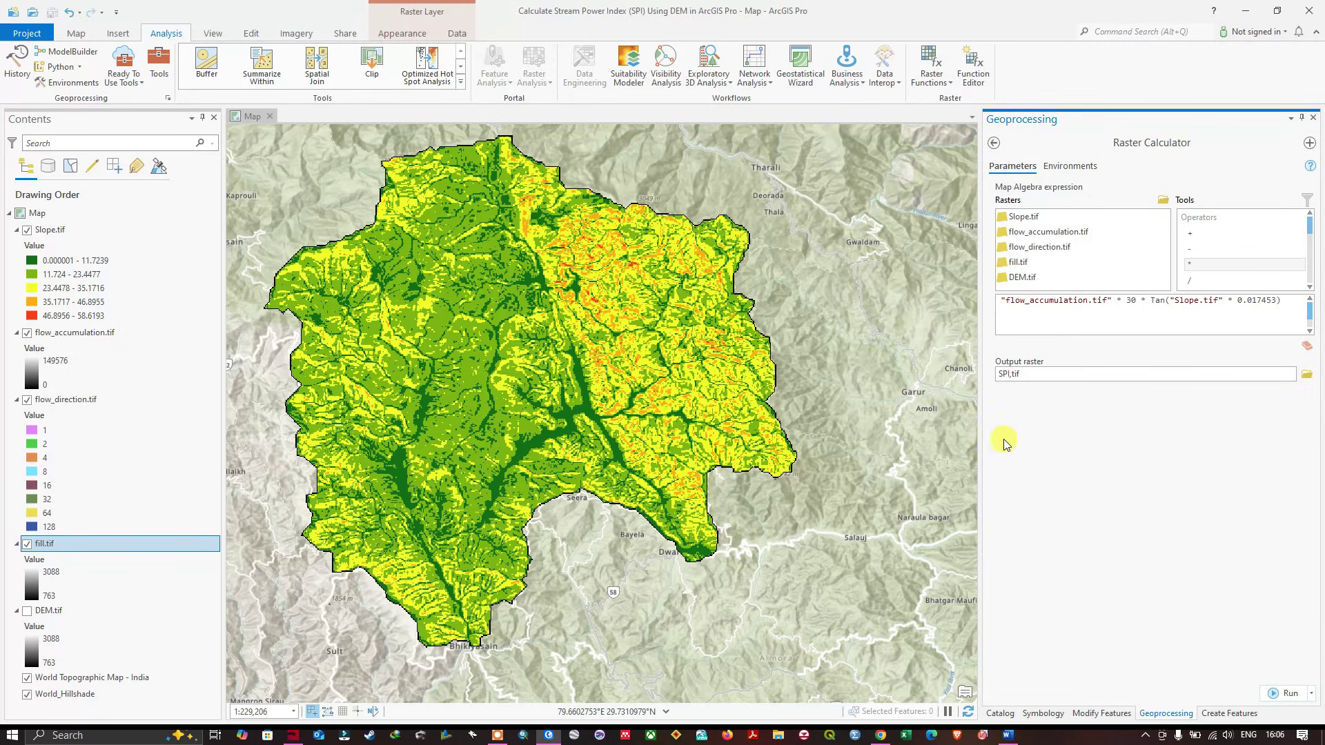
{"action": "mouse_move", "coordinate": [1055, 680]}
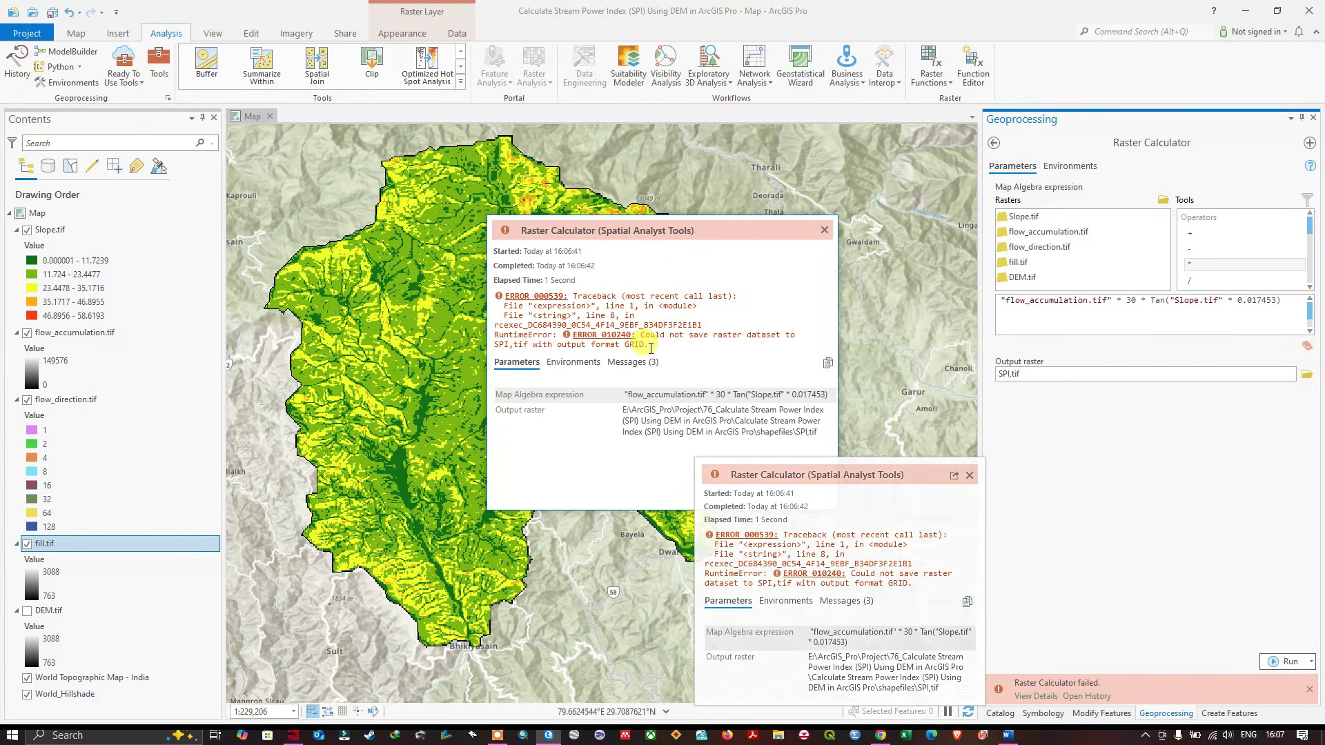
Set the Raster Calculator's output raster to SPI.tif in the shapefiles folder.
{"action": "left_click", "coordinate": [1011, 375]}
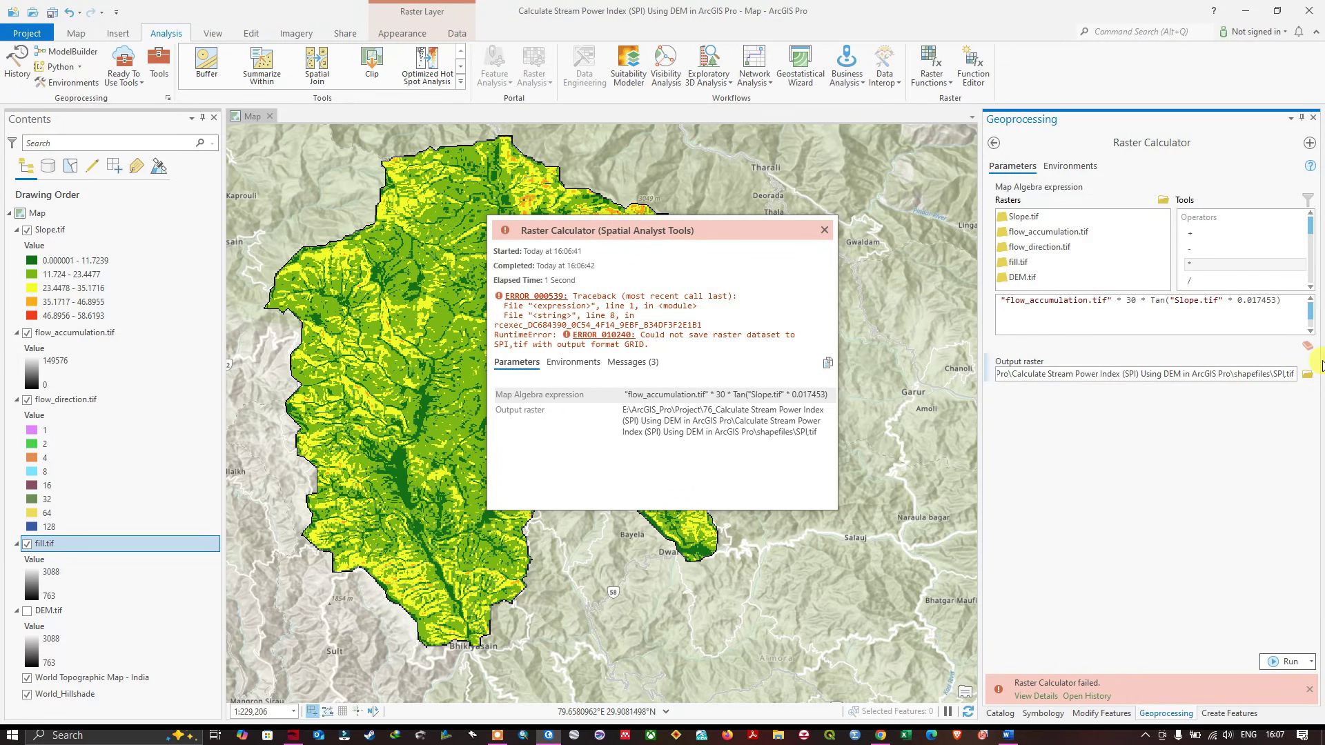
{"action": "left_click", "coordinate": [1306, 374]}
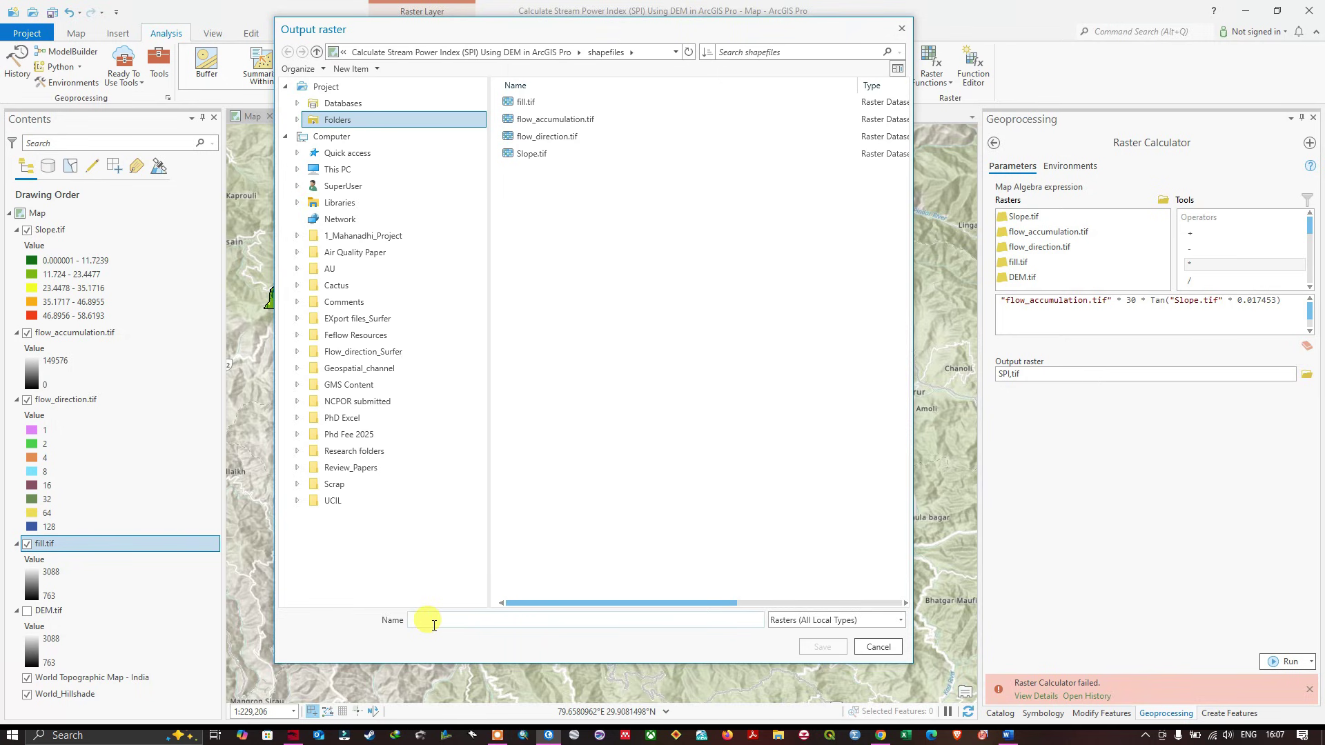
{"action": "left_click", "coordinate": [434, 625]}
{"action": "type", "text": "SPI"}
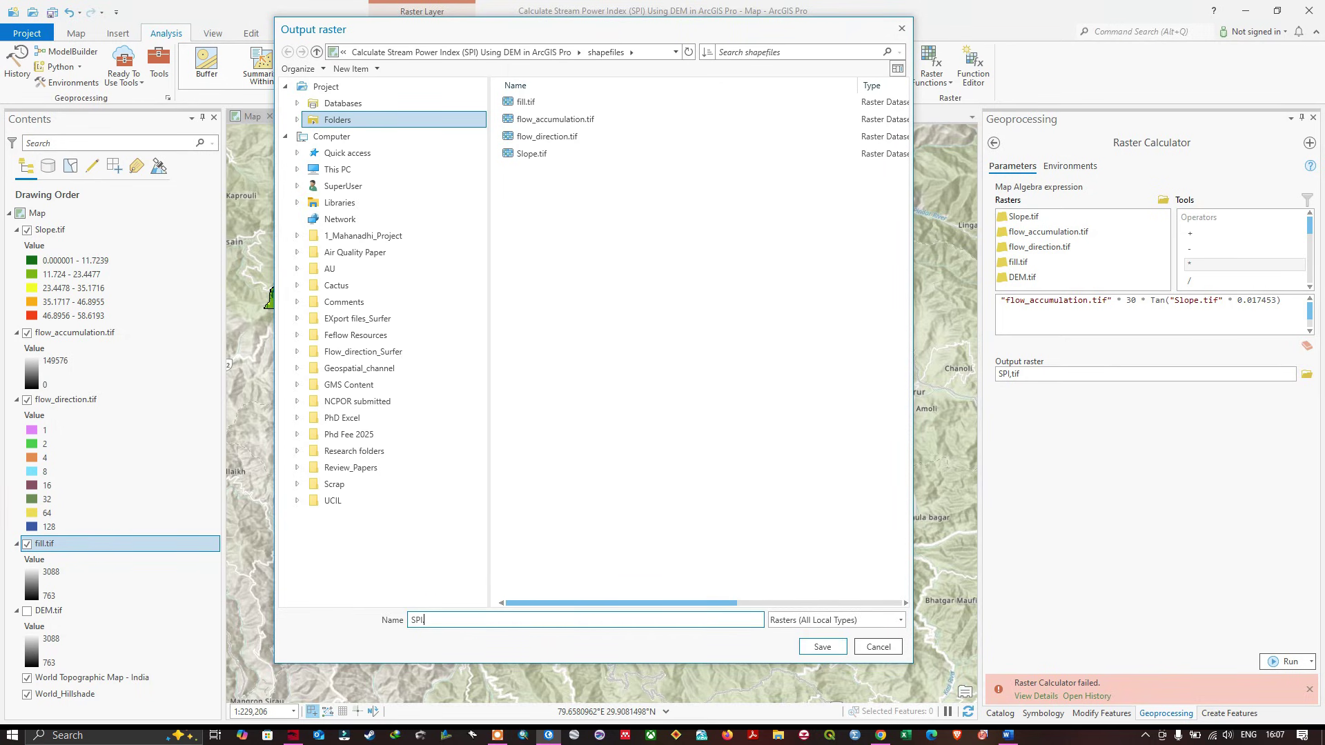
{"action": "type", "text": ".tif"}
{"action": "left_click", "coordinate": [822, 646]}
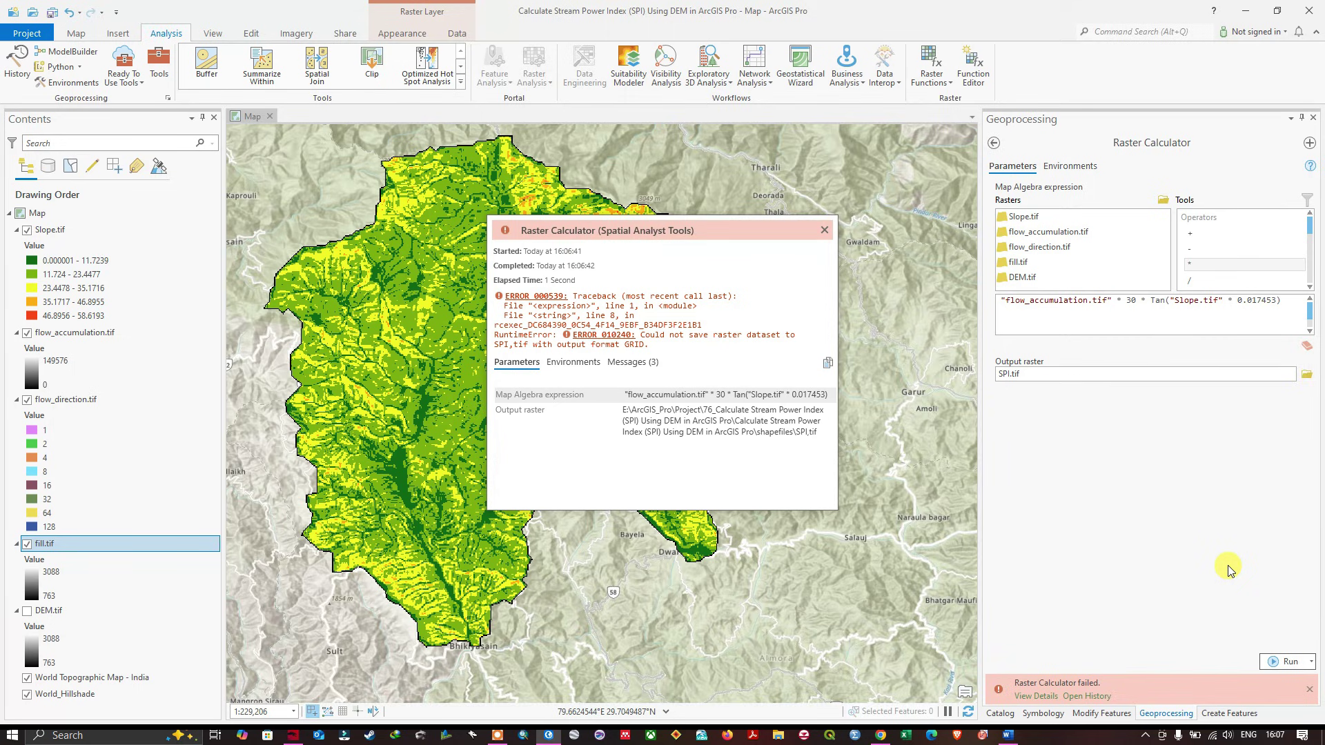
Dismiss the error messages and run the Raster Calculator with the corrected output name.
{"action": "left_click", "coordinate": [824, 231]}
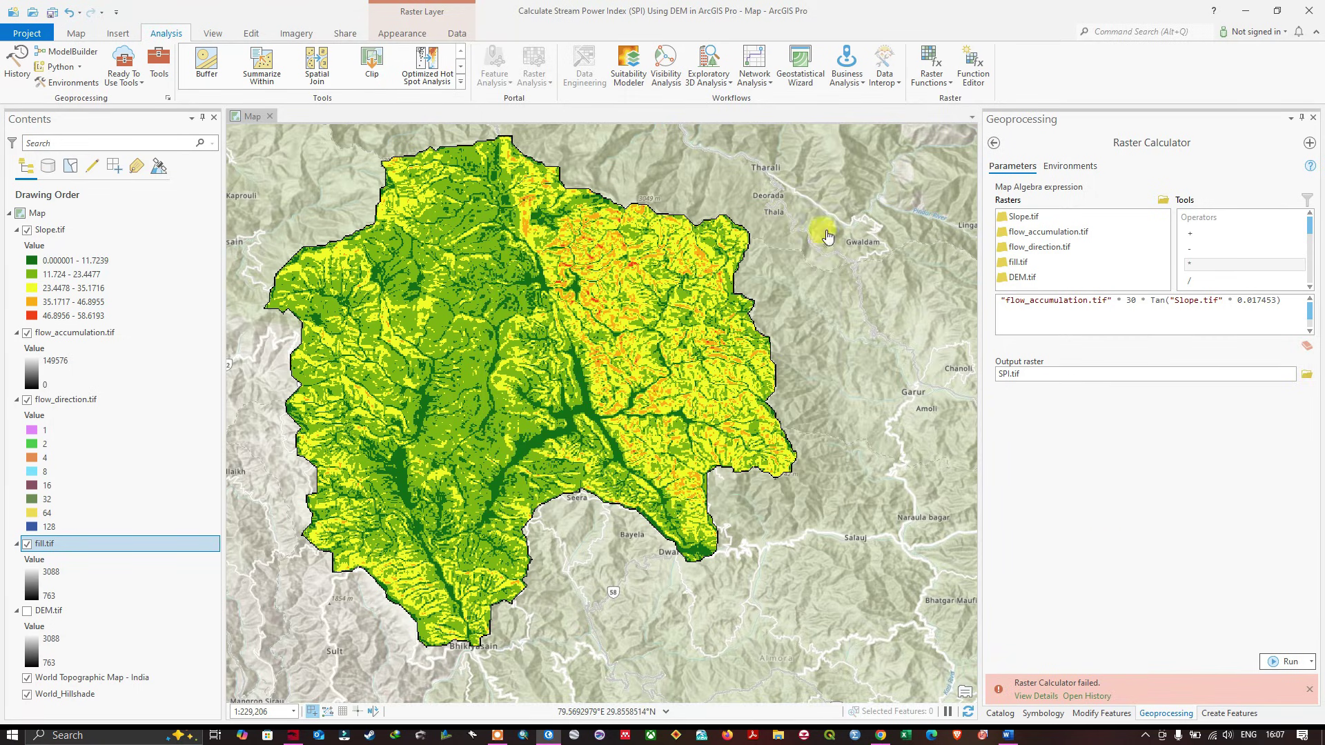
{"action": "left_click", "coordinate": [1309, 689]}
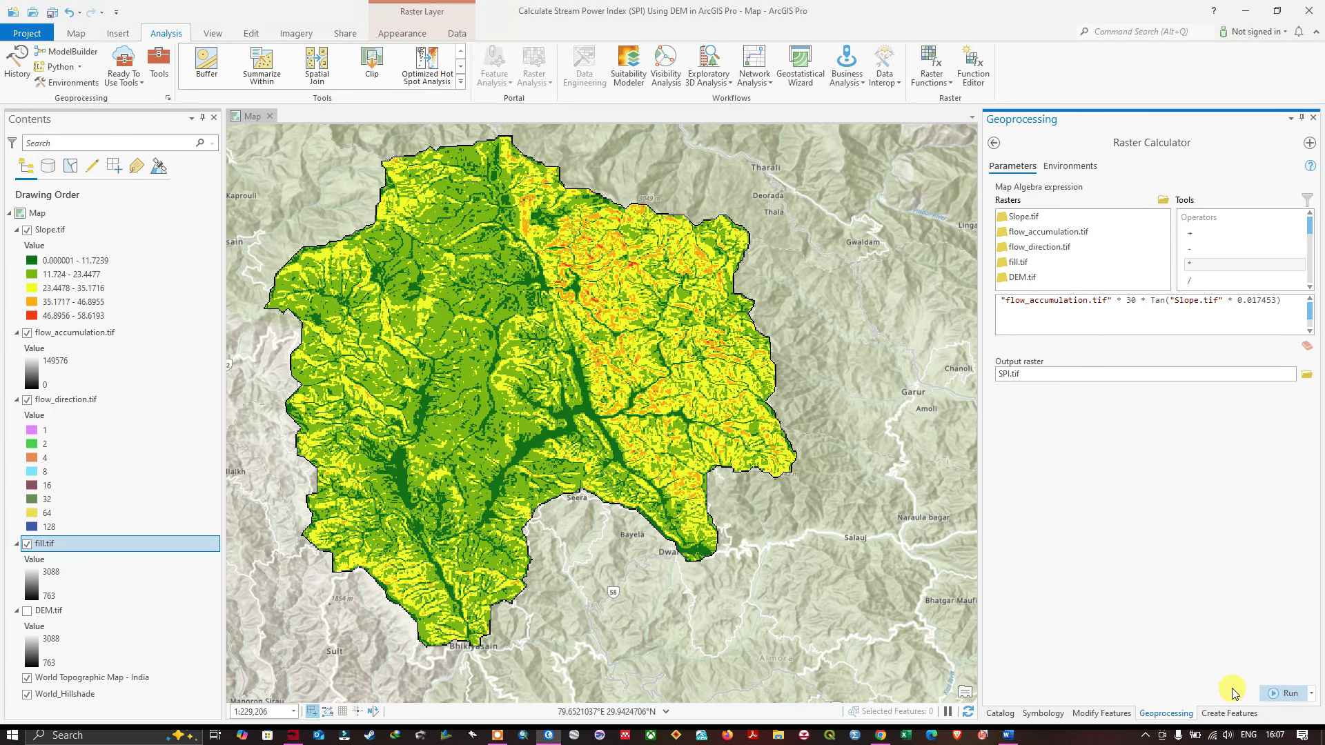
{"action": "left_click", "coordinate": [1275, 693]}
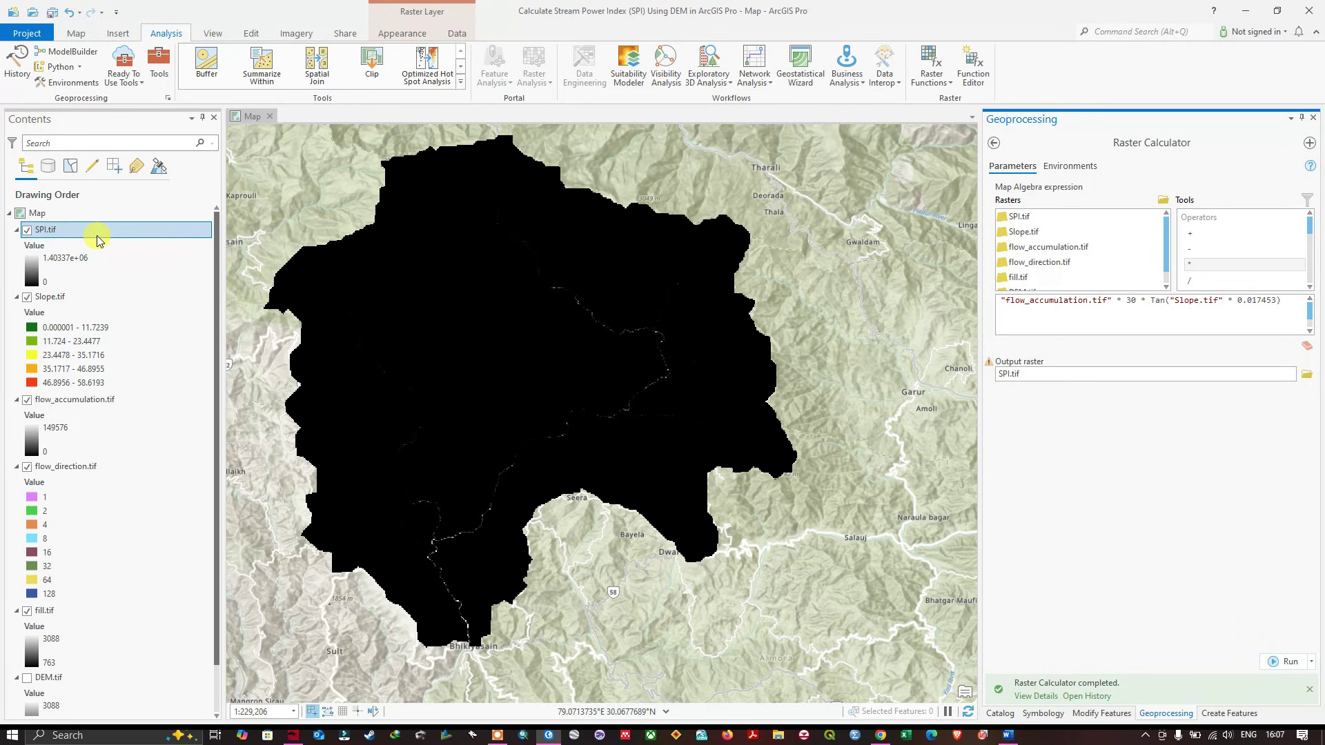
Change the SPI.tif layer's primary symbology to Classify.
{"action": "right_click", "coordinate": [44, 232]}
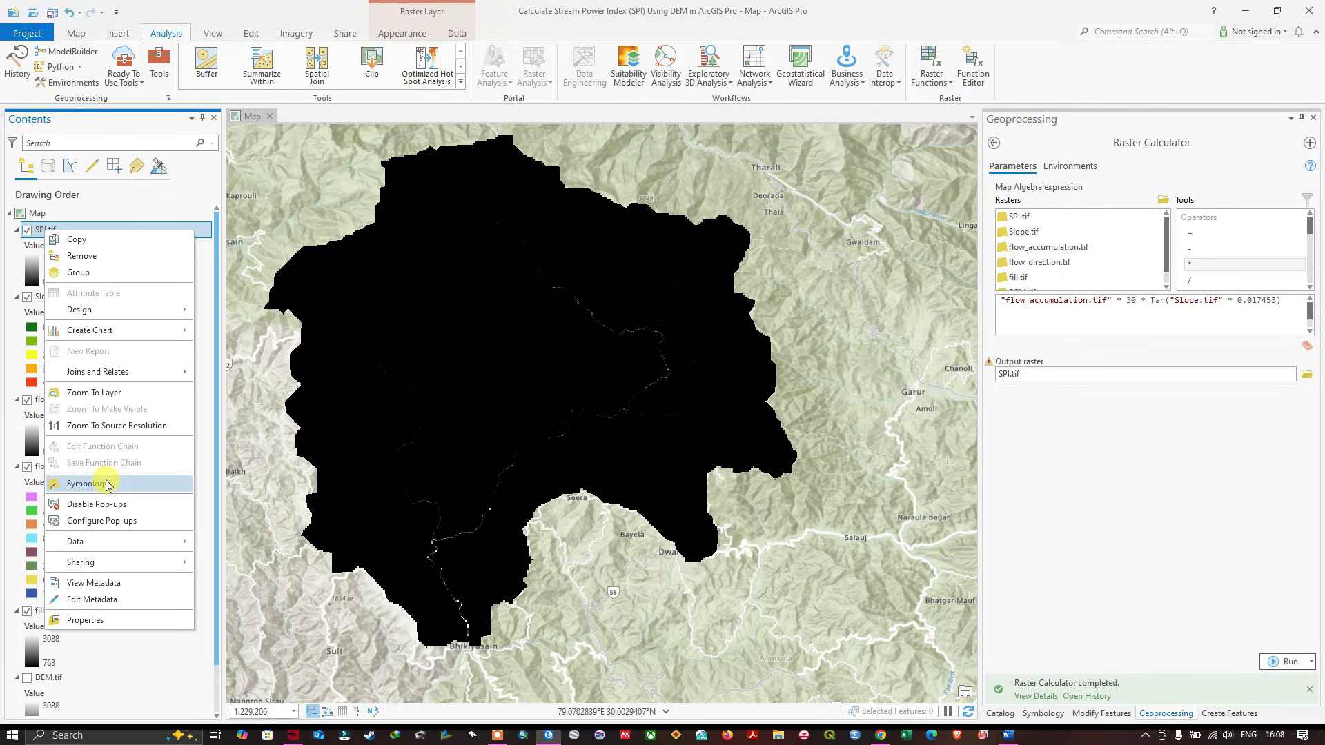
{"action": "key", "text": "Return"}
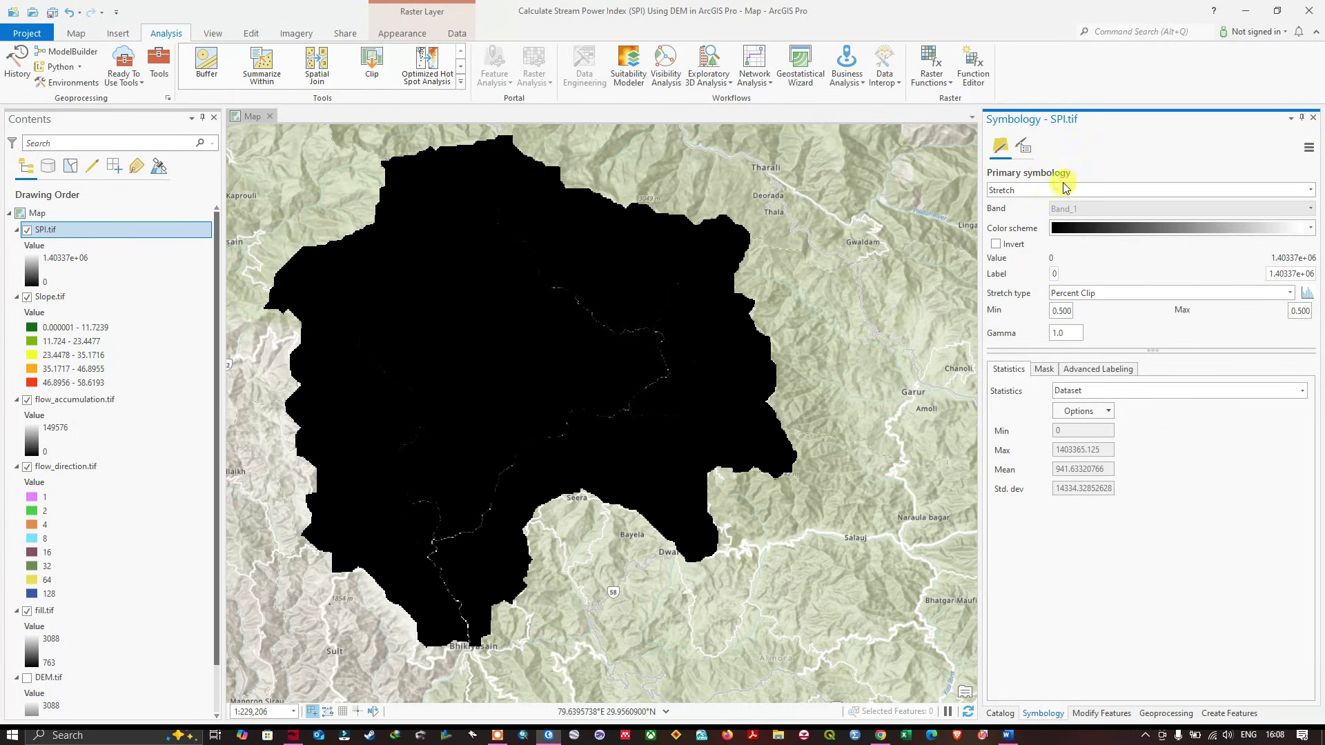
{"action": "left_click", "coordinate": [1258, 194]}
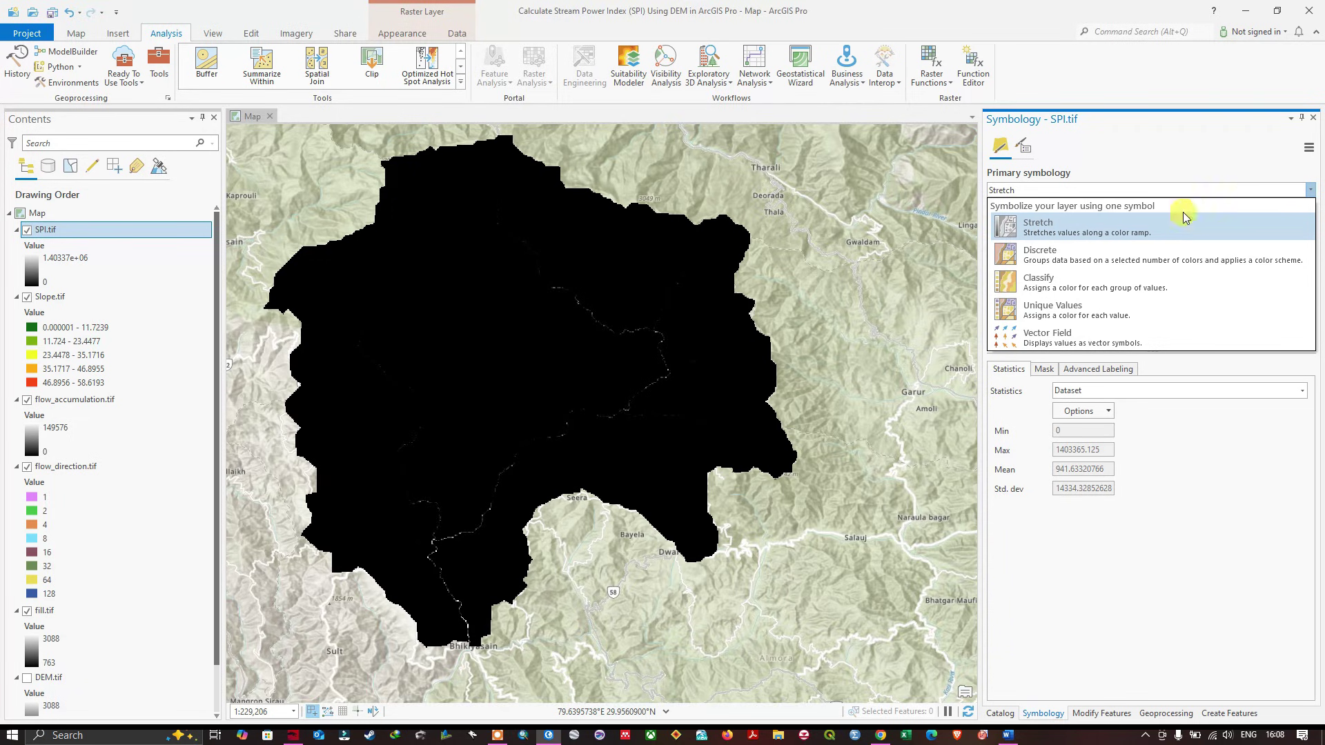
{"action": "left_click", "coordinate": [1032, 284]}
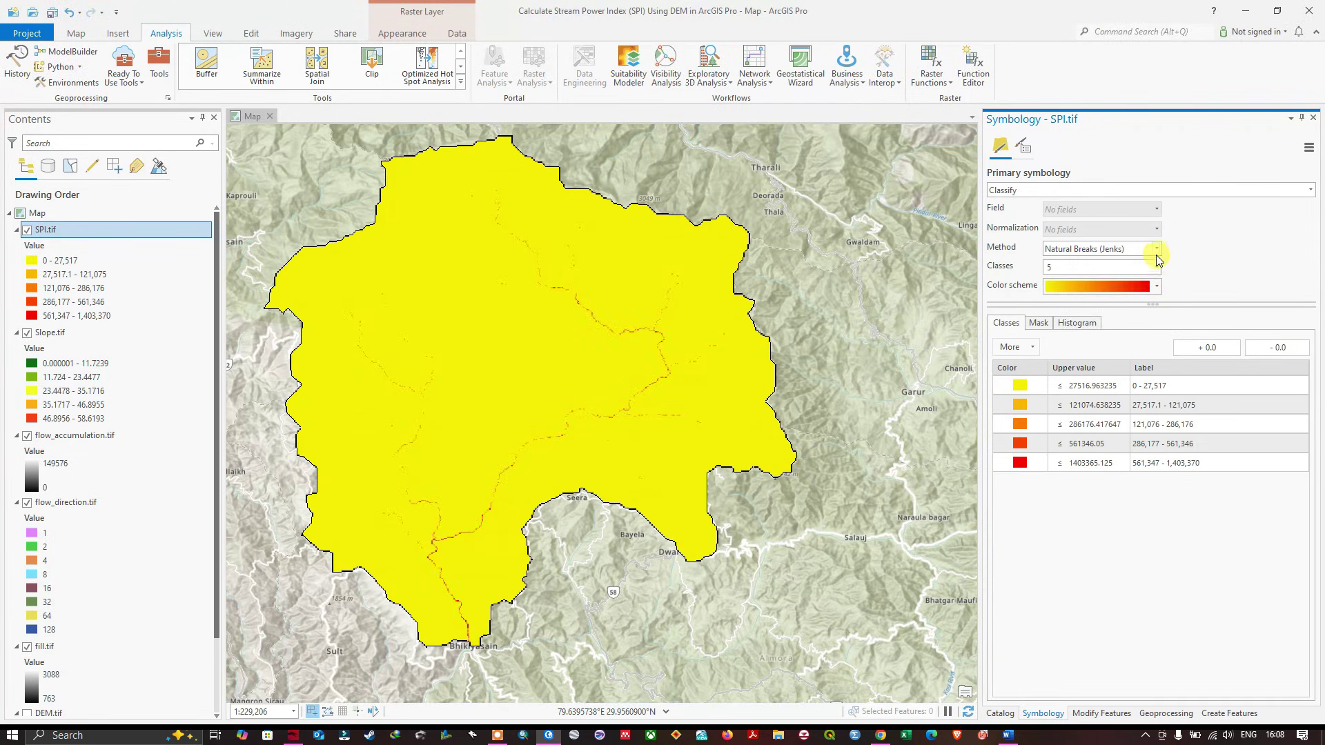
Try the Equal Interval method on the SPI.tif classes, and return to Natural Breaks (Jenks).
{"action": "left_click", "coordinate": [1158, 251]}
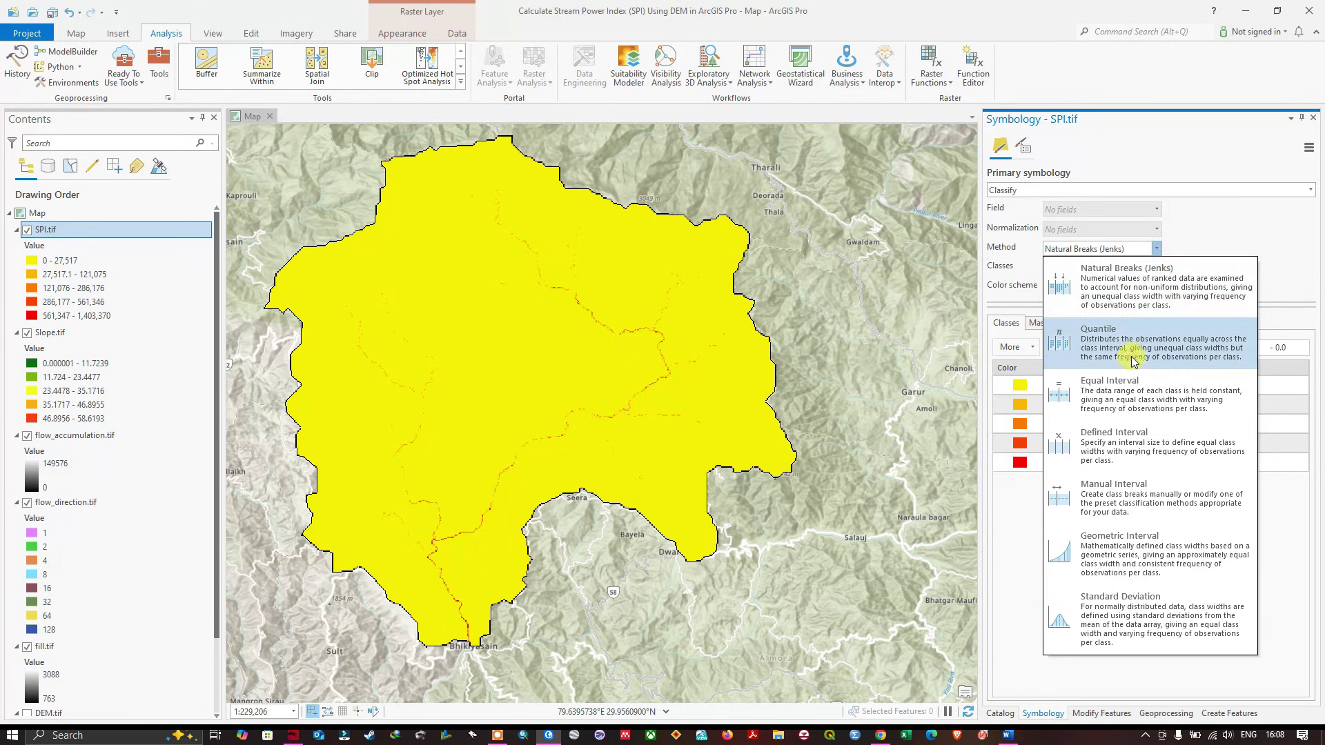
{"action": "left_click", "coordinate": [1125, 383]}
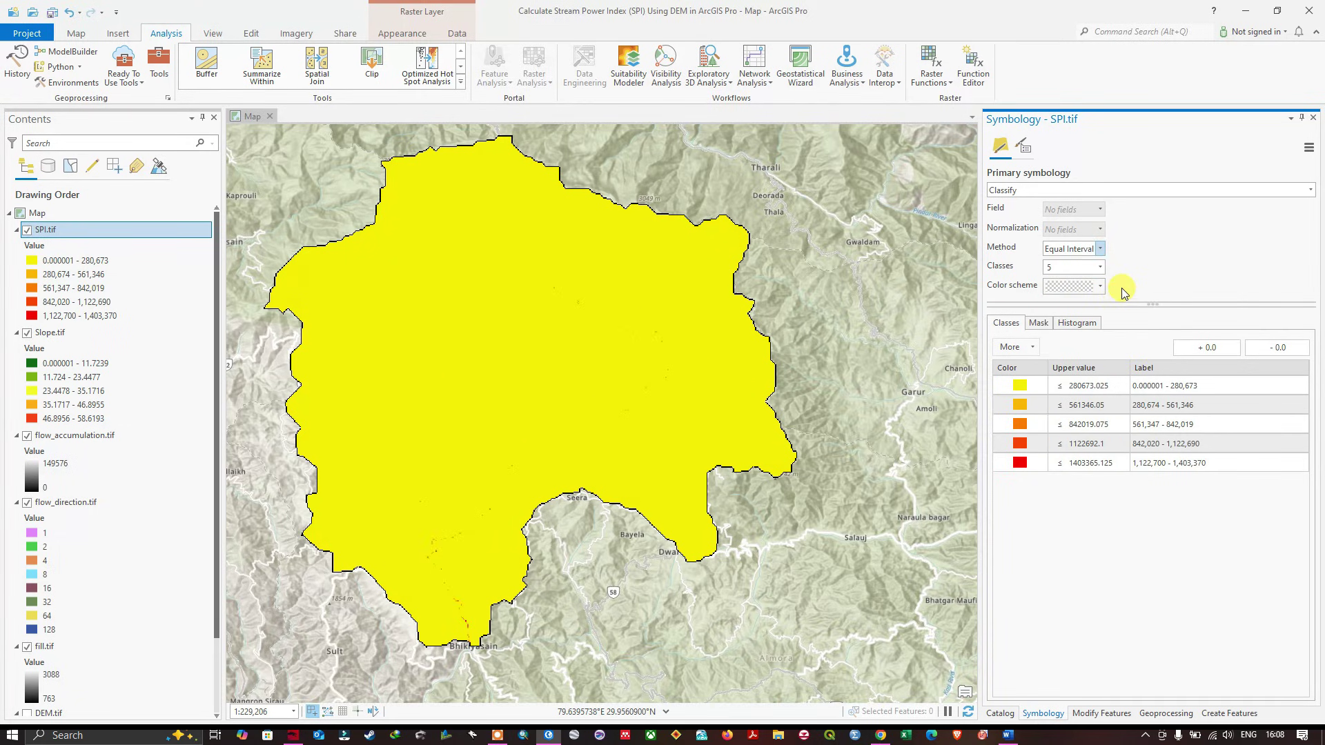
{"action": "left_click", "coordinate": [1149, 249]}
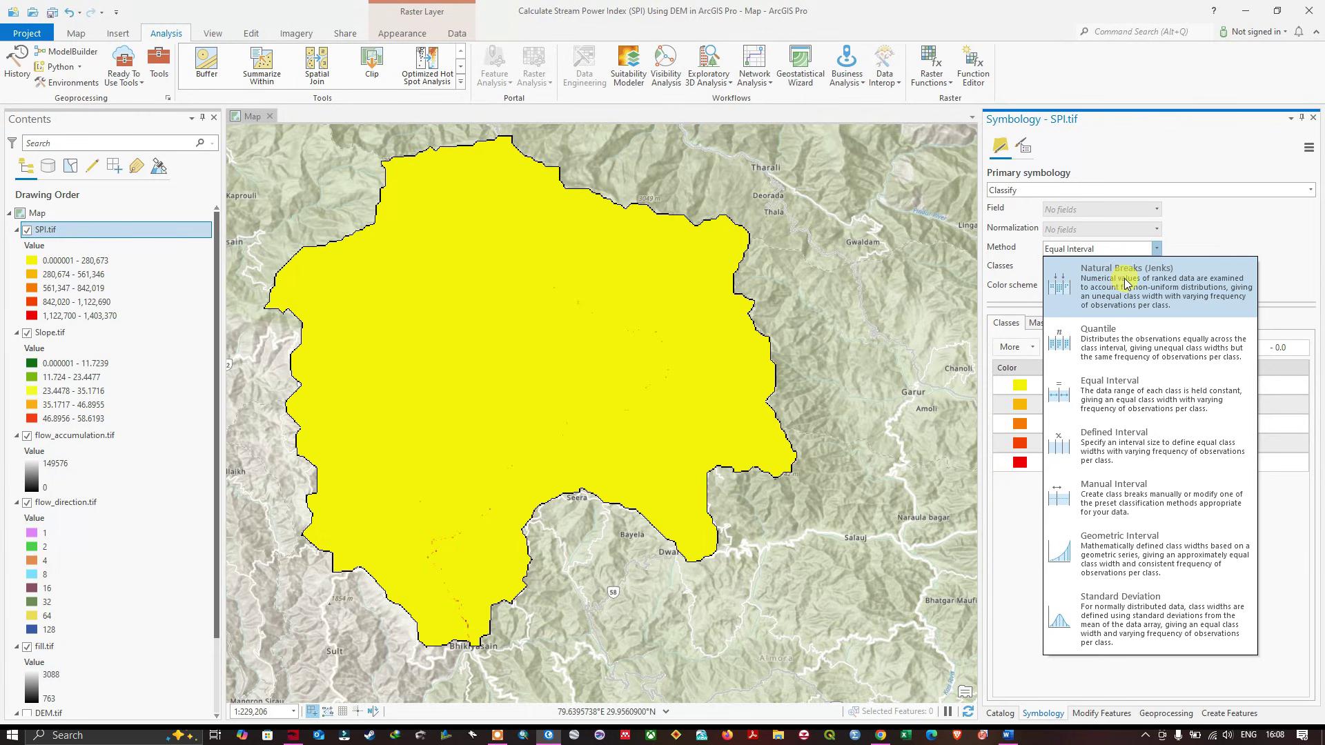
{"action": "left_click", "coordinate": [1132, 287]}
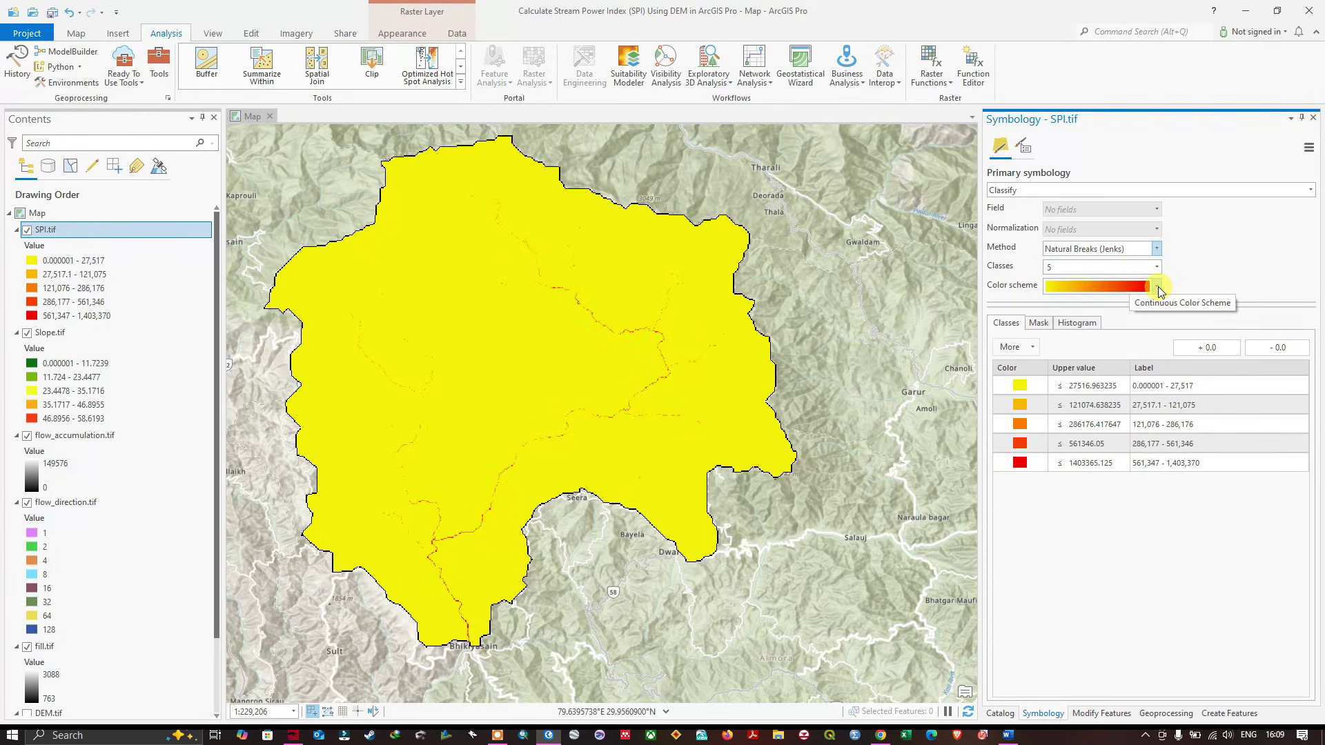
Apply the green-yellow-red color scheme to the SPI.tif classes.
{"action": "left_click", "coordinate": [1157, 288]}
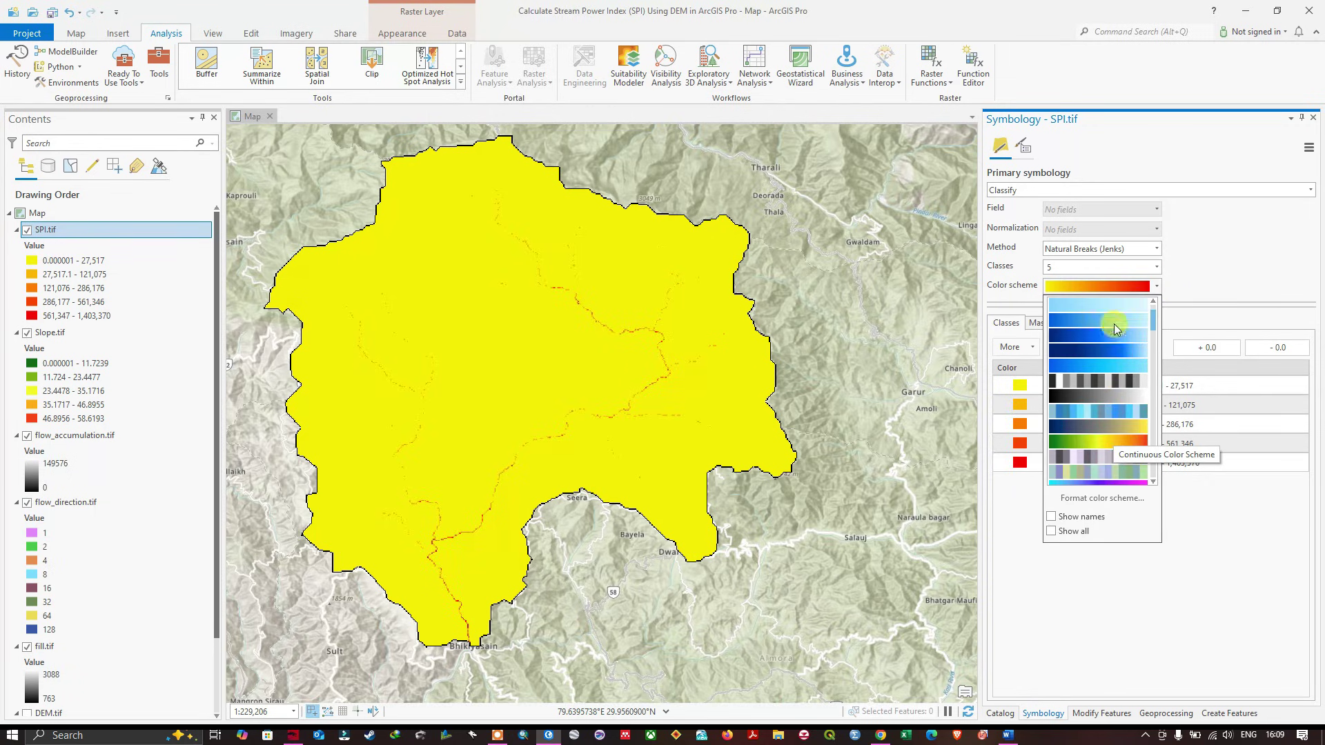
{"action": "left_click", "coordinate": [1119, 441]}
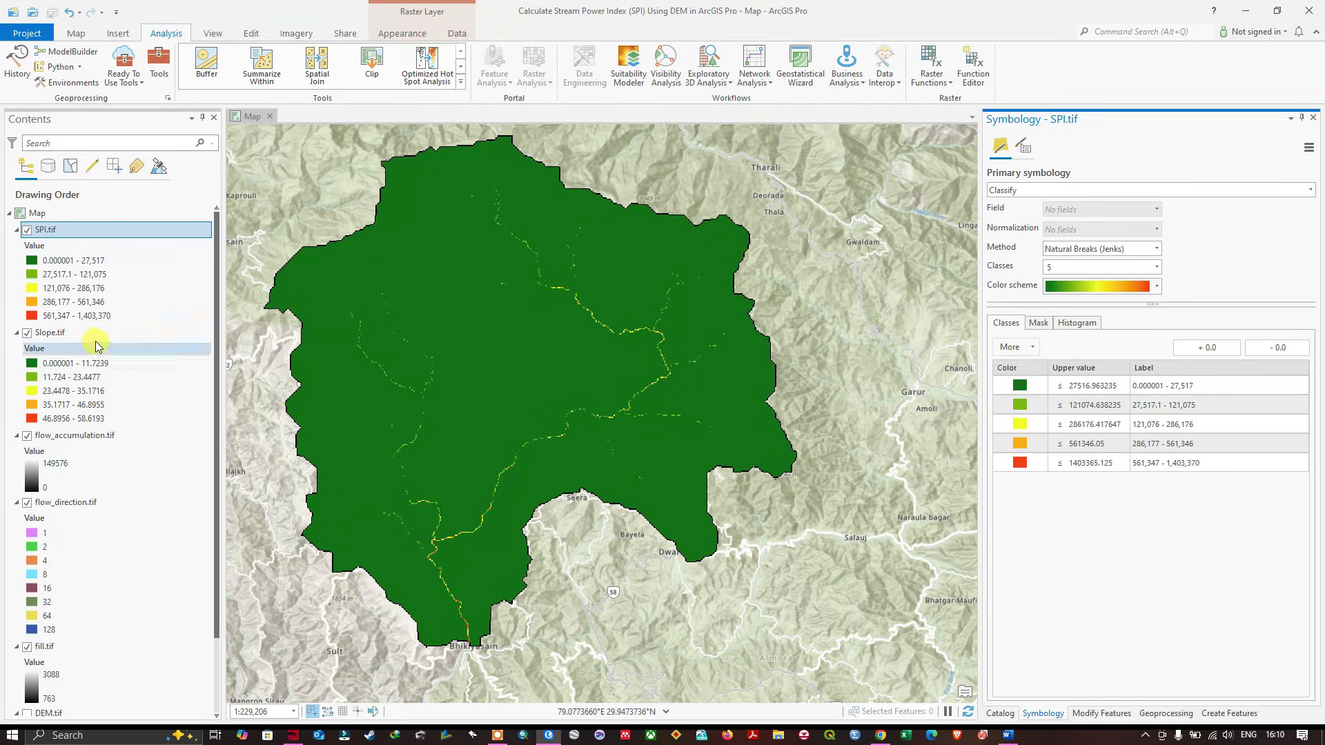
Hide the Slope.tif, flow_accumulation.tif, flow_direction.tif and fill.tif layers on the map.
{"action": "left_click", "coordinate": [27, 333]}
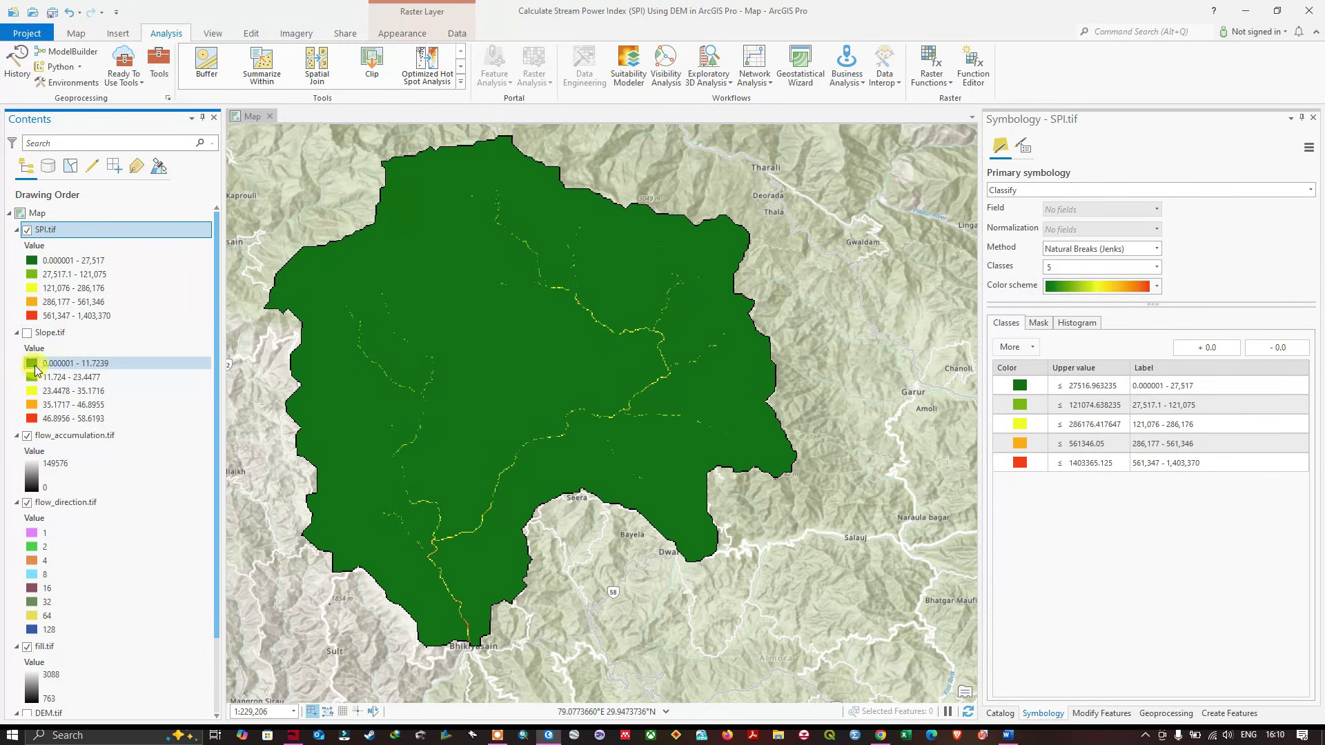
{"action": "left_click", "coordinate": [27, 435]}
{"action": "left_click", "coordinate": [29, 503]}
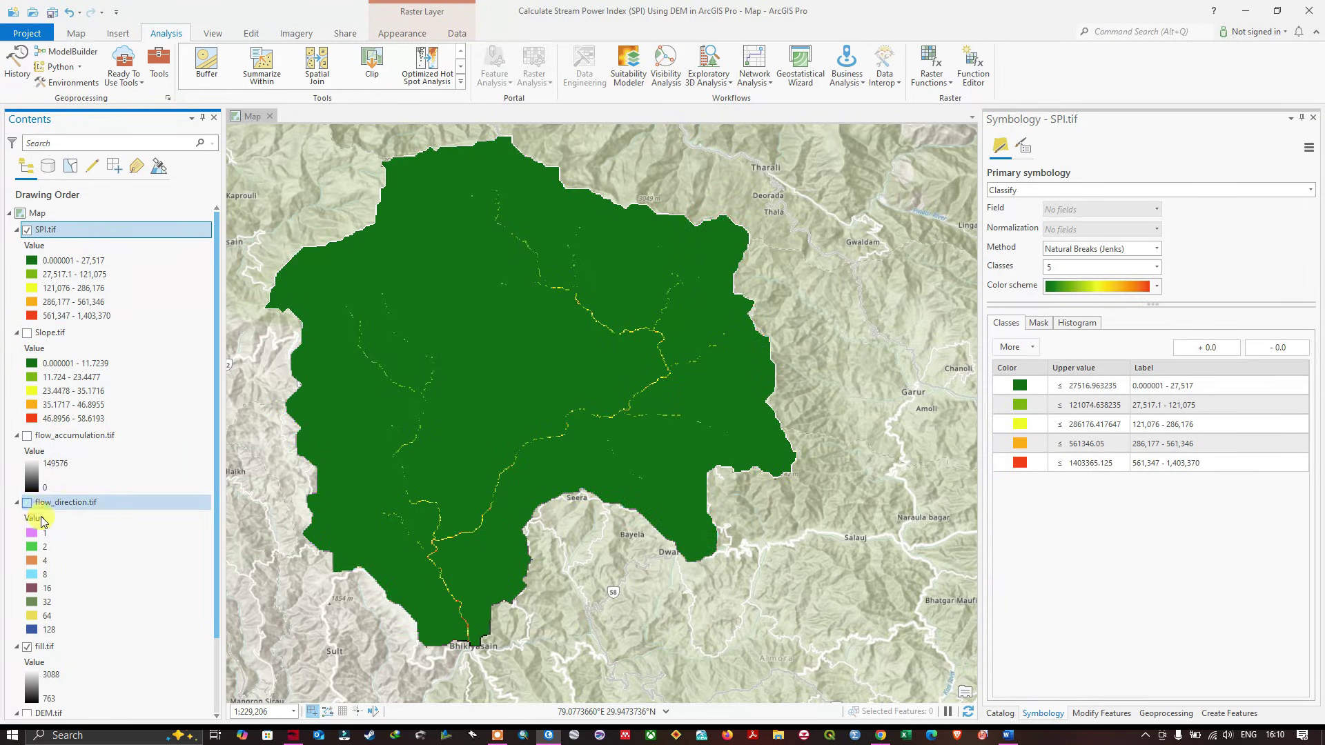
{"action": "left_click", "coordinate": [29, 649]}
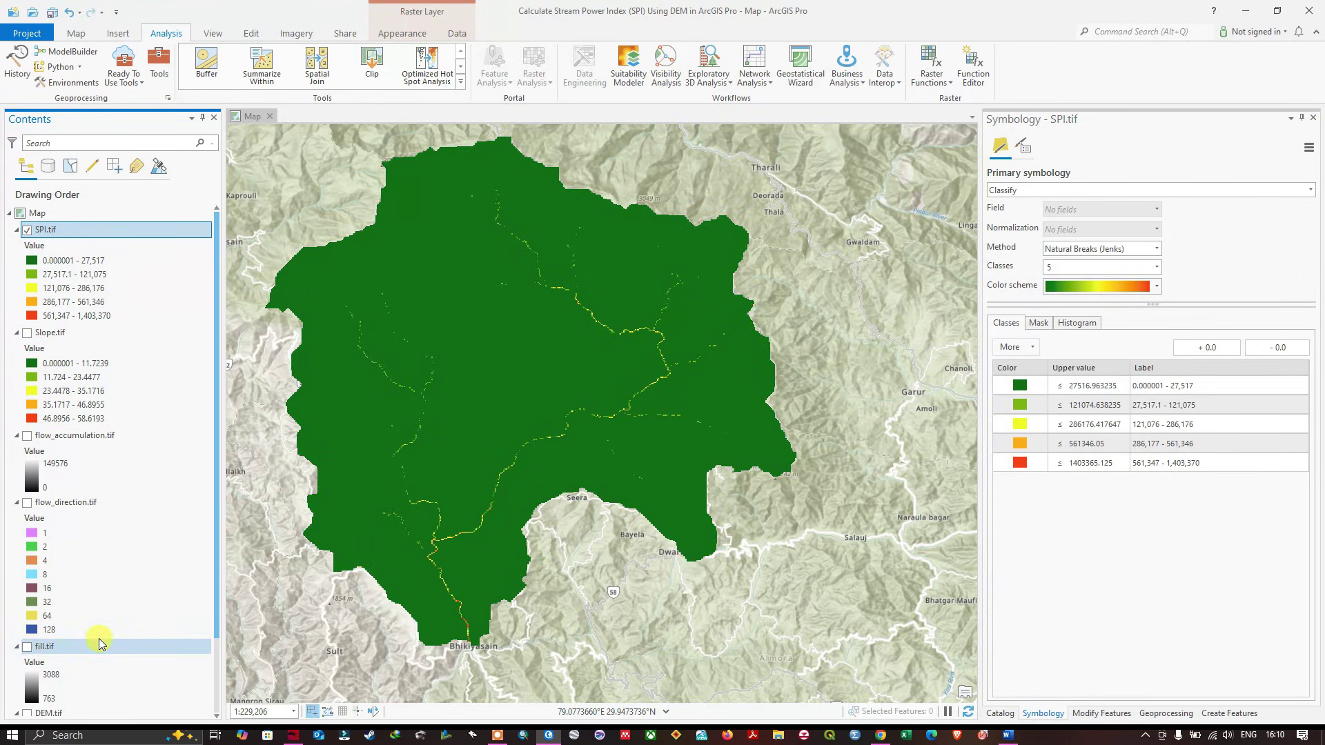
Inspect the classified SPI.tif stream cells up close, and review the SPI equation explanation in the Word document.
{"action": "scroll", "coordinate": [621, 331], "scroll_direction": "up", "scroll_amount": 3}
{"action": "scroll", "coordinate": [629, 359], "scroll_direction": "up", "scroll_amount": 4}
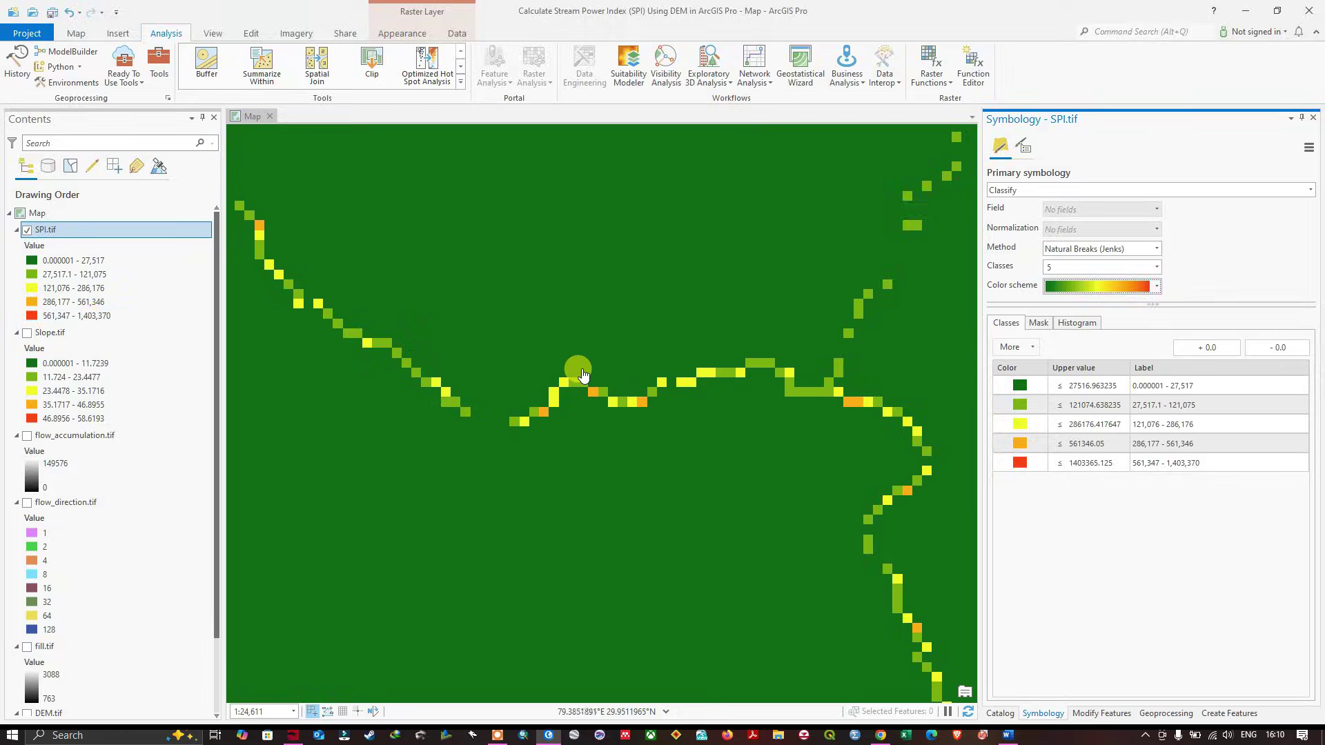
{"action": "left_click", "coordinate": [1009, 736]}
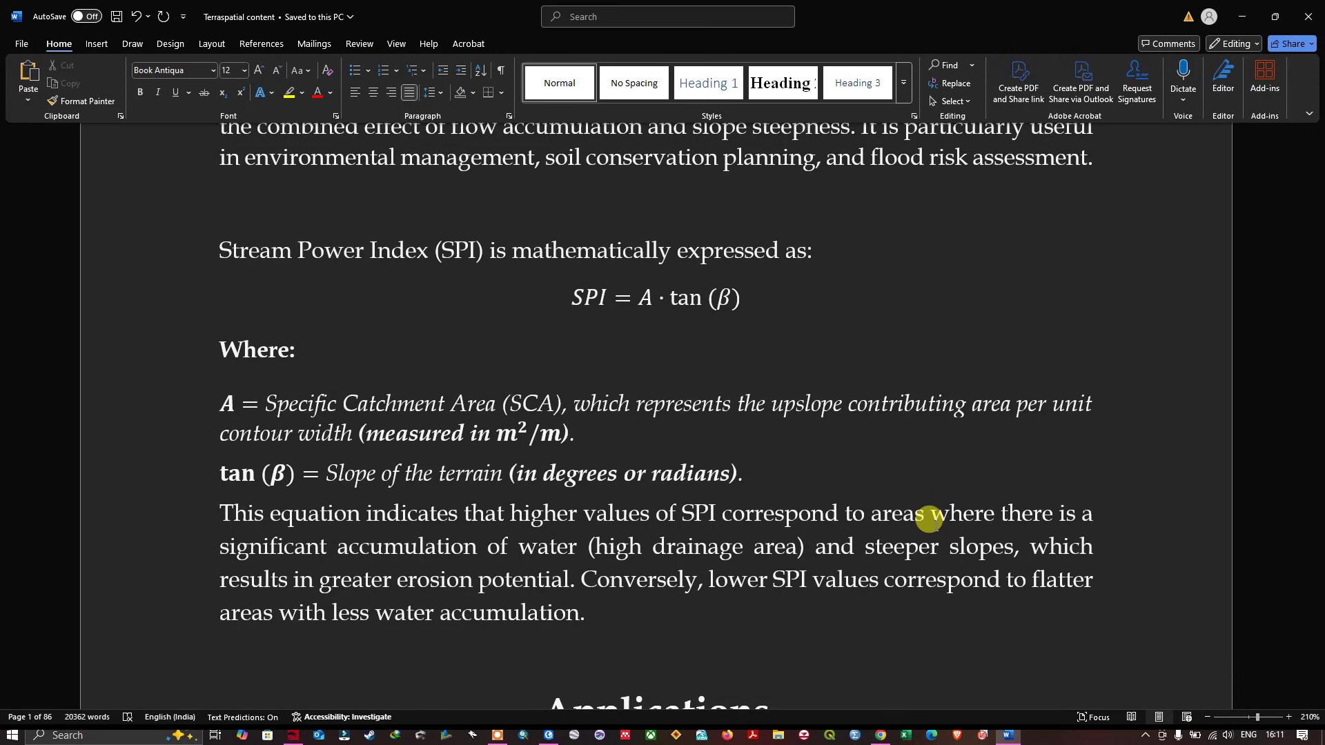
Return to ArcGIS Pro and examine the SPI.tif classes along the stream network and across the whole basin.
{"action": "left_click", "coordinate": [548, 735]}
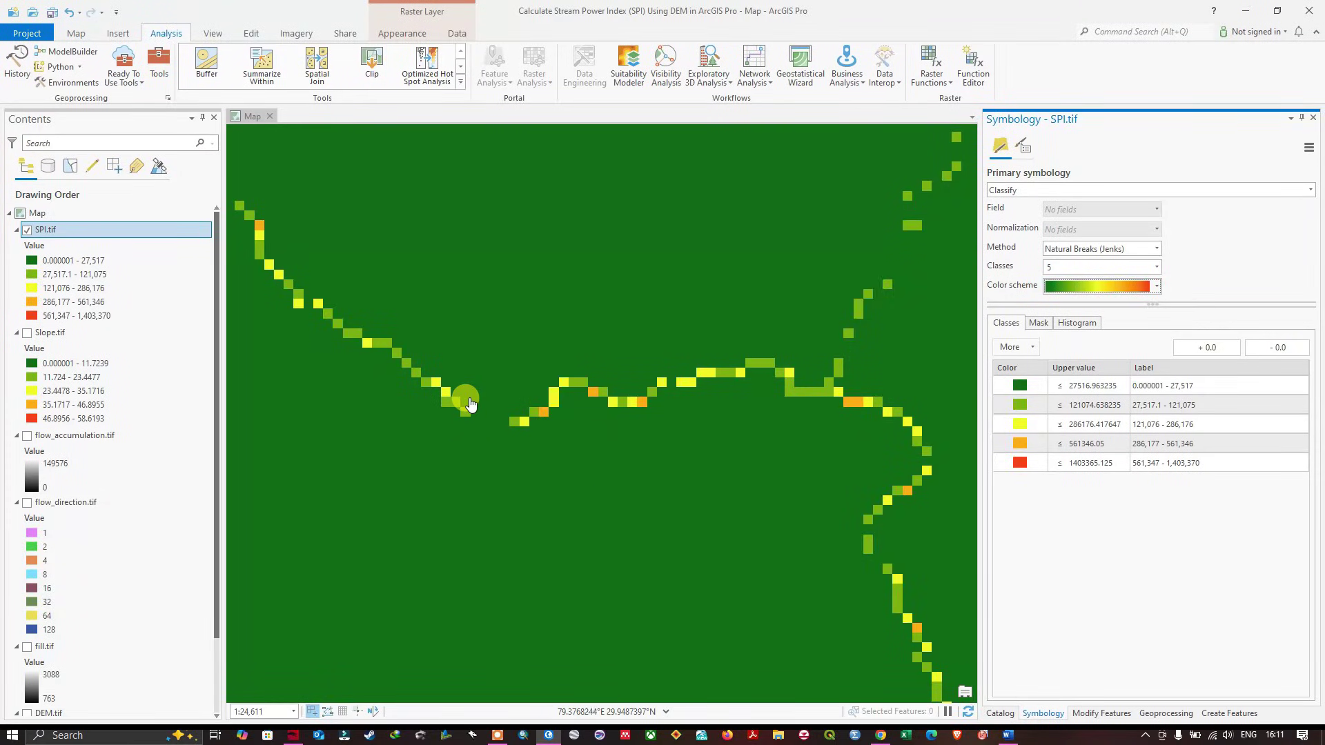
{"action": "scroll", "coordinate": [500, 414], "scroll_direction": "down", "scroll_amount": 2}
{"action": "scroll", "coordinate": [500, 414], "scroll_direction": "down", "scroll_amount": 3}
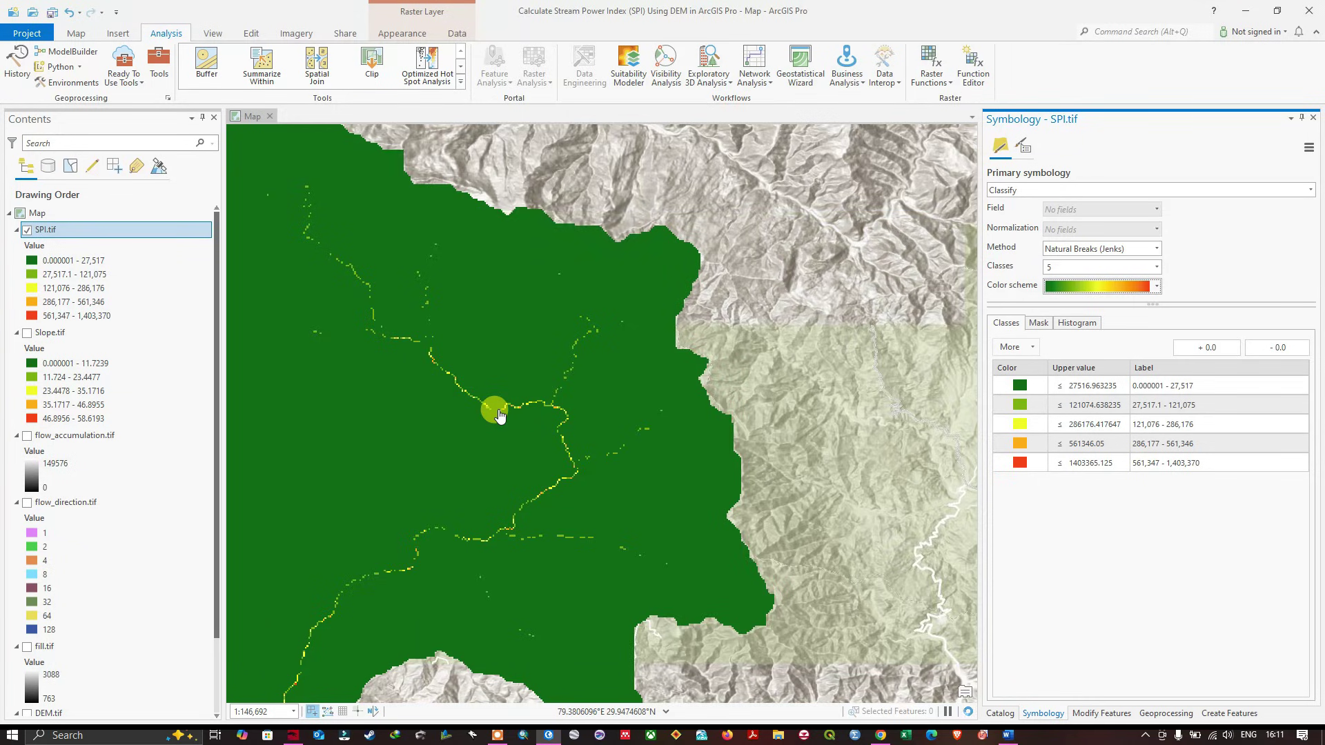
{"action": "scroll", "coordinate": [487, 414], "scroll_direction": "down", "scroll_amount": 1}
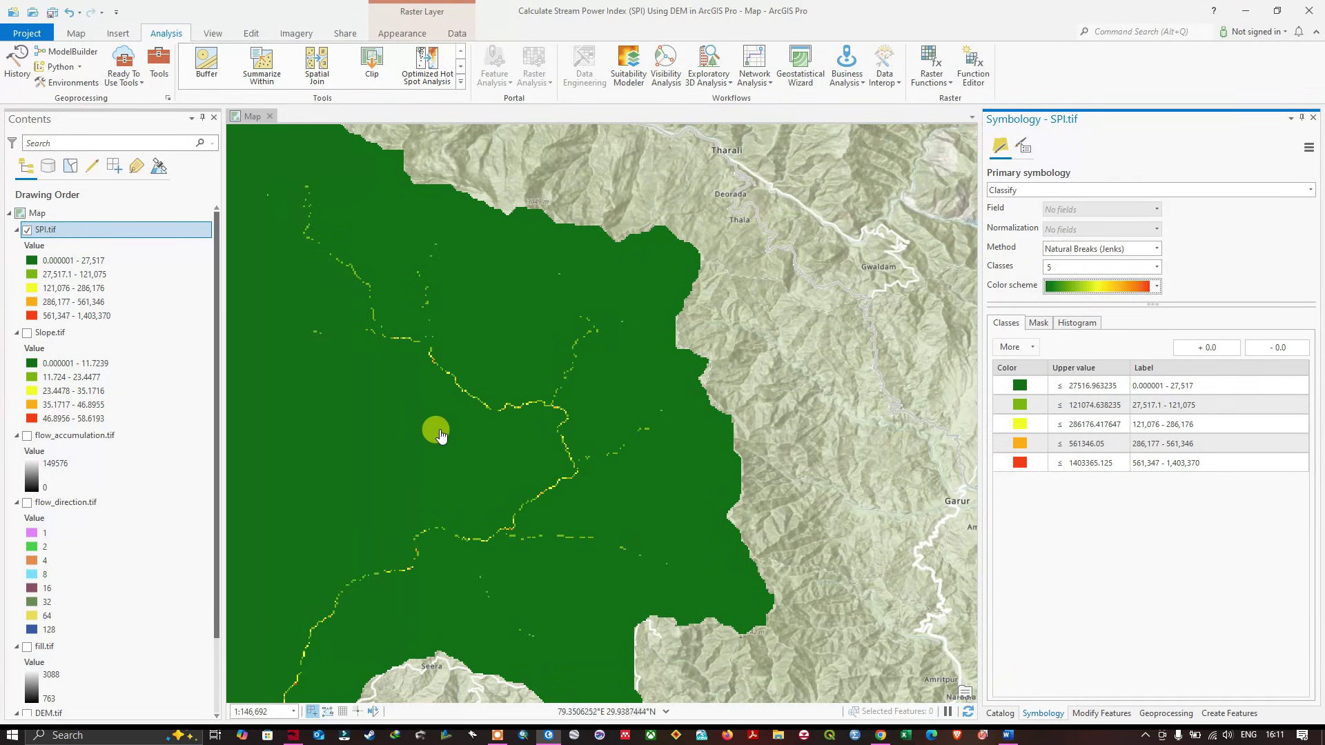
{"action": "left_click_drag", "start_coordinate": [445, 439], "coordinate": [674, 349]}
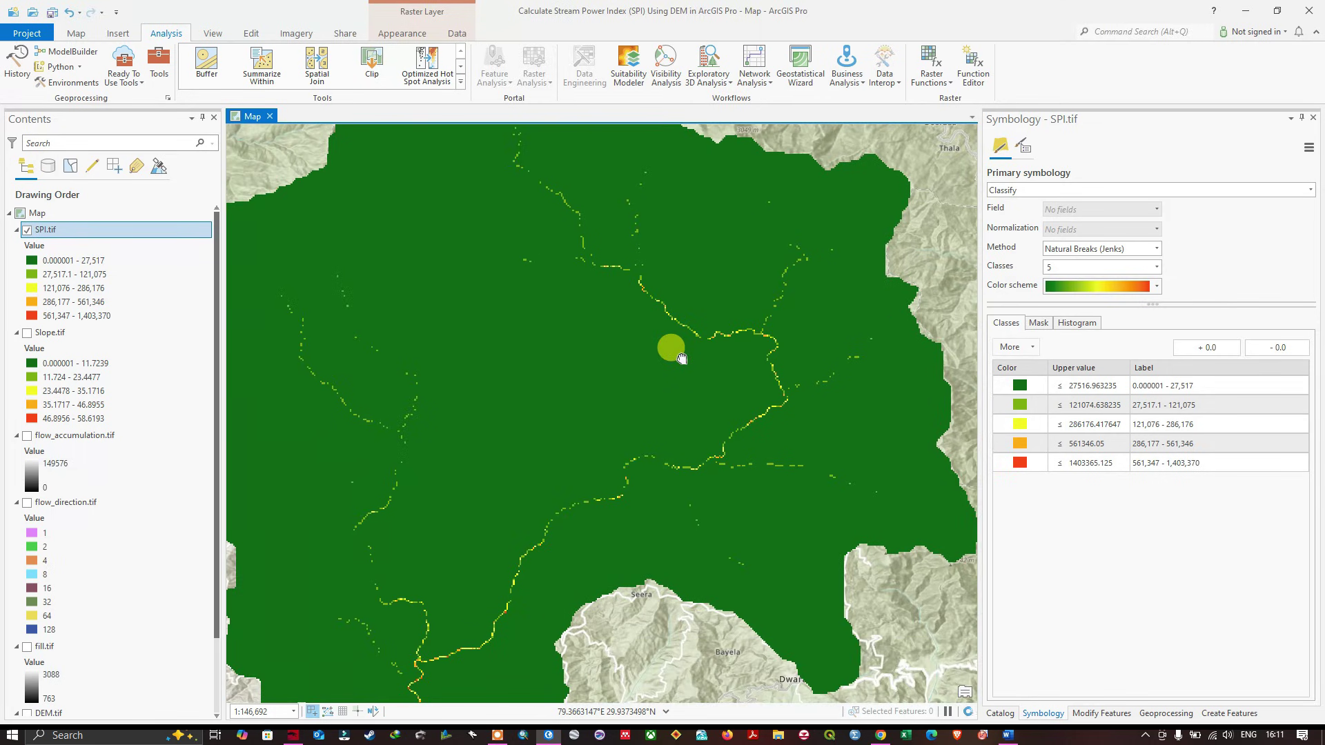
{"action": "left_click_drag", "start_coordinate": [428, 387], "coordinate": [436, 391]}
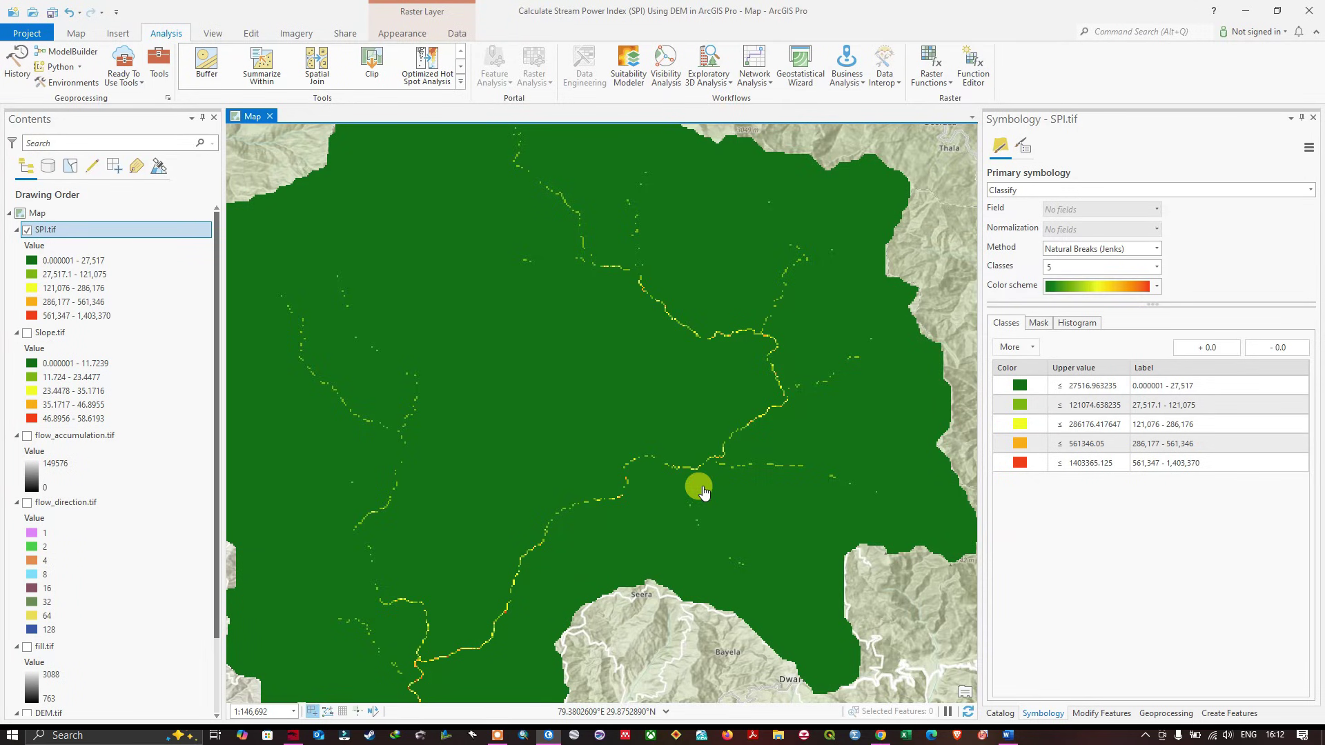
{"action": "left_click_drag", "start_coordinate": [702, 482], "coordinate": [735, 313]}
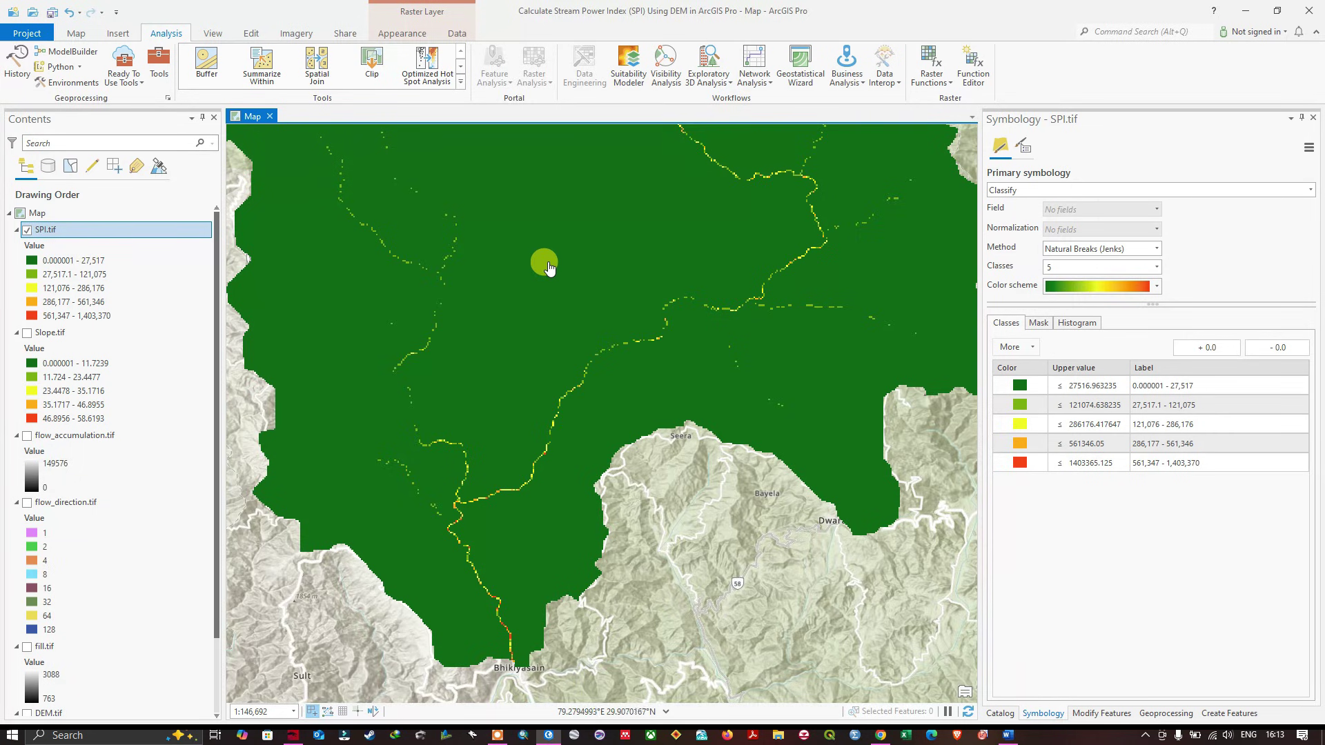
{"action": "left_click_drag", "start_coordinate": [545, 266], "coordinate": [545, 461]}
{"action": "scroll", "coordinate": [703, 238], "scroll_direction": "up", "scroll_amount": 5}
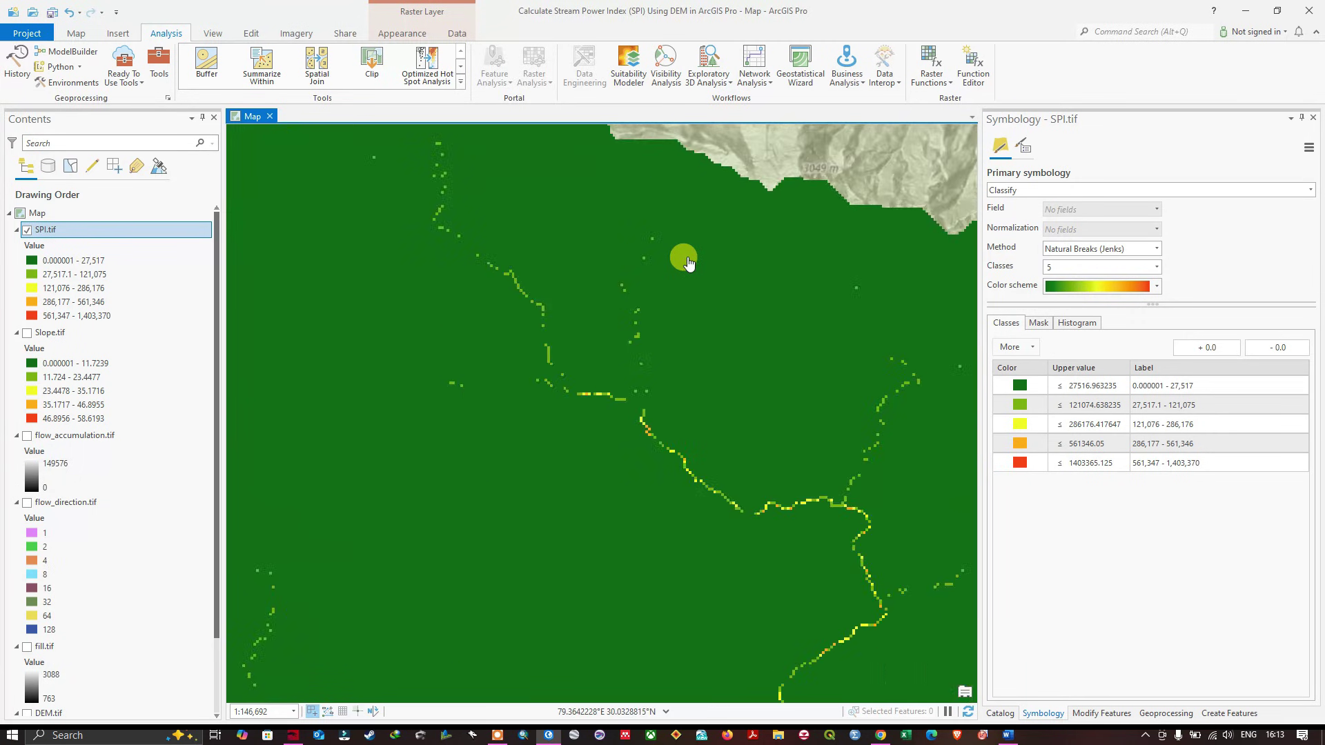
{"action": "scroll", "coordinate": [664, 297], "scroll_direction": "down", "scroll_amount": 3}
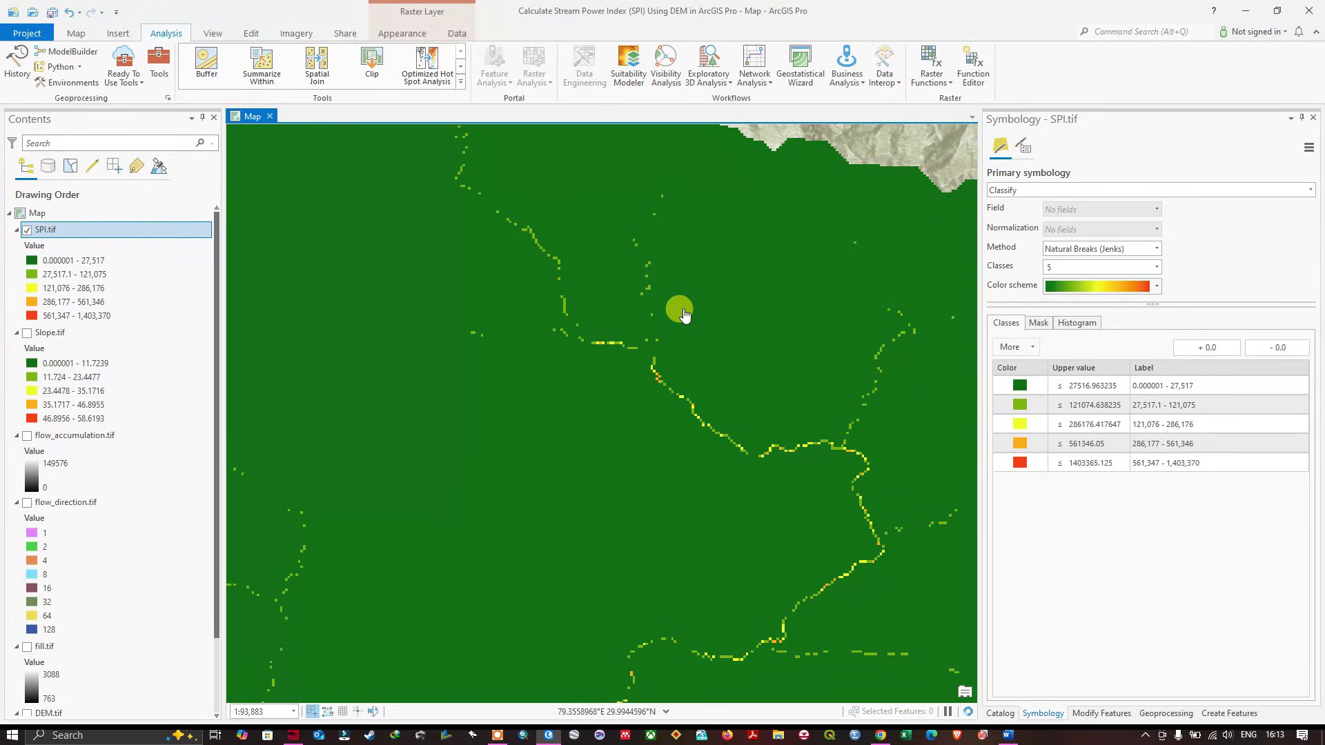
{"action": "scroll", "coordinate": [698, 325], "scroll_direction": "down", "scroll_amount": 2}
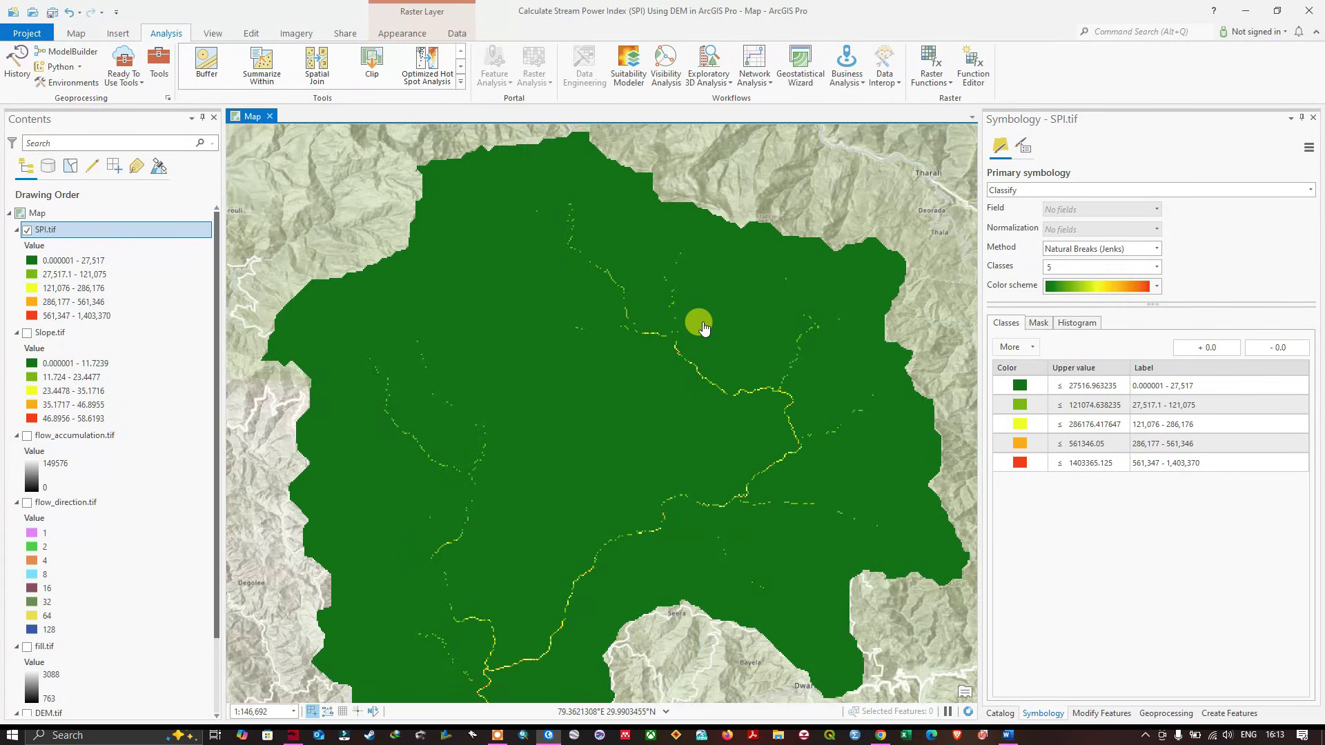
{"action": "scroll", "coordinate": [701, 331], "scroll_direction": "down", "scroll_amount": 1}
{"action": "scroll", "coordinate": [779, 324], "scroll_direction": "down", "scroll_amount": 1}
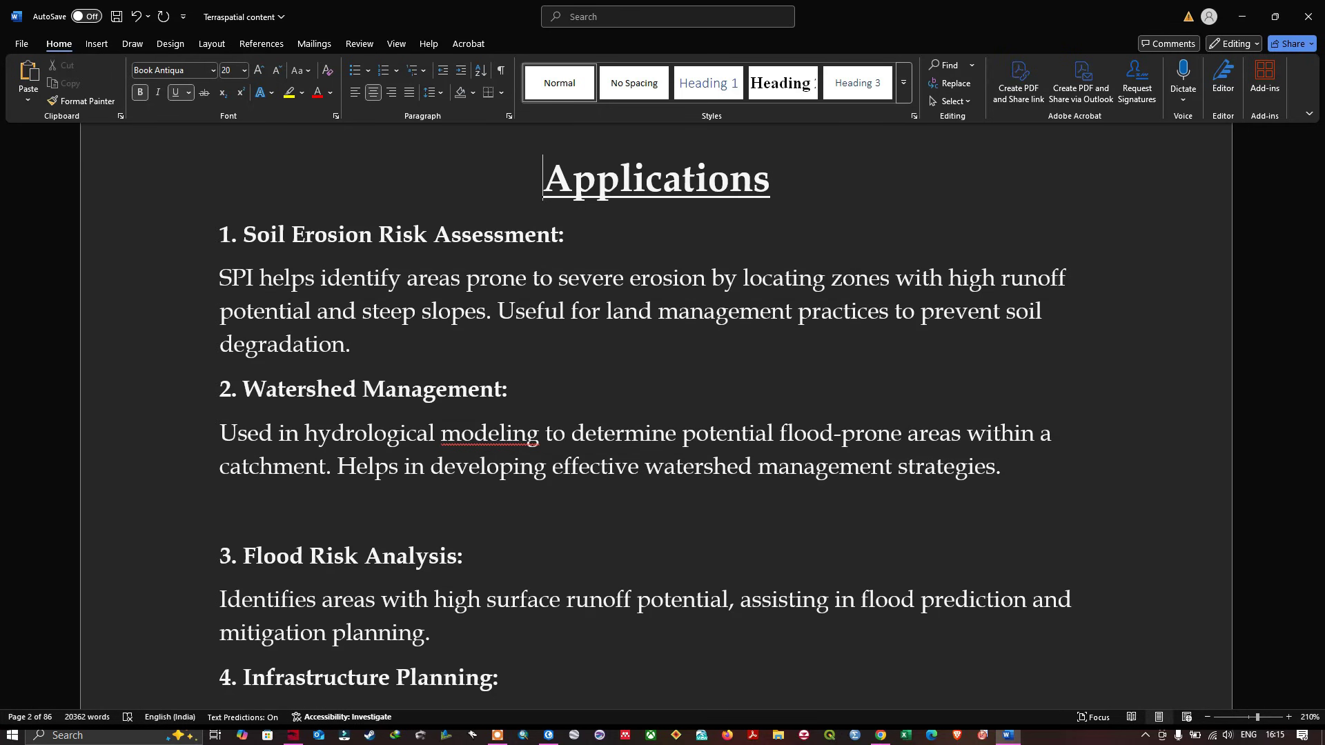
Remove the empty line between the Watershed Management and Flood Risk Analysis sections of the Word document.
{"action": "left_click", "coordinate": [350, 511]}
{"action": "key", "text": "BackSpace"}
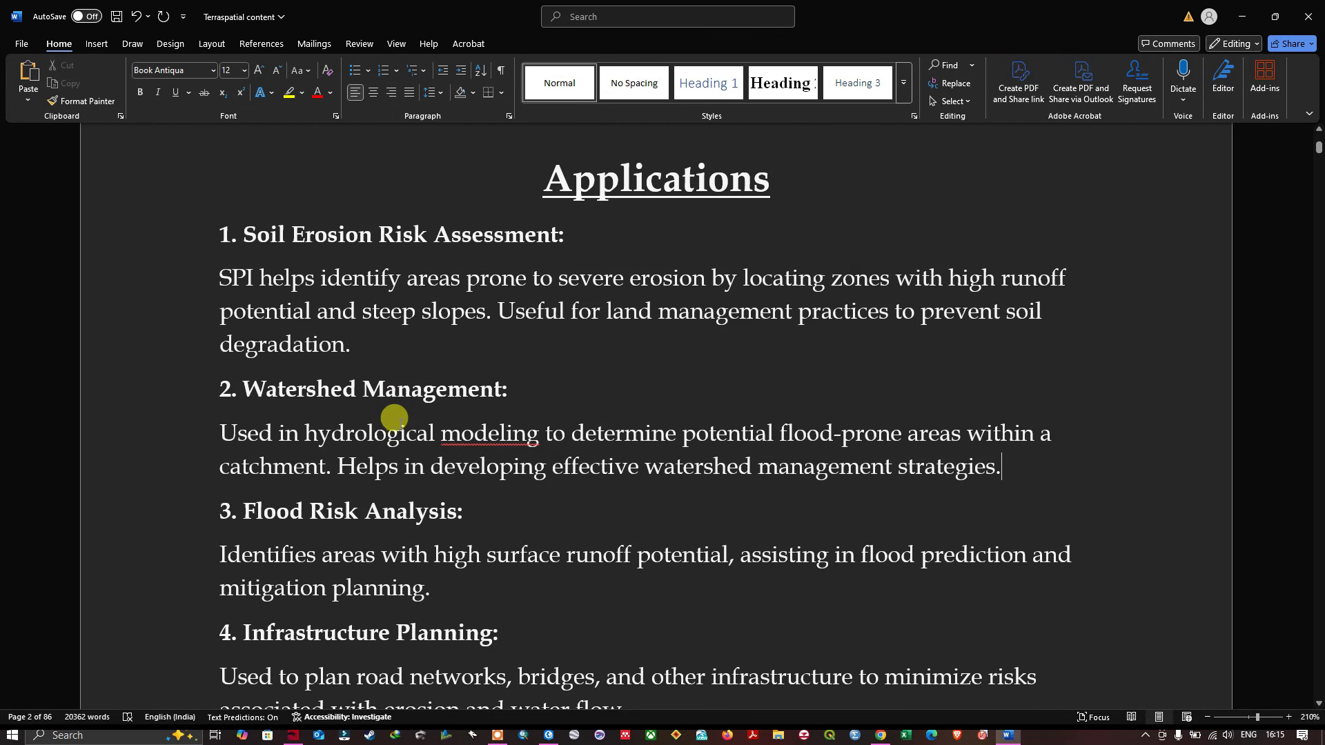
{"action": "left_click", "coordinate": [454, 432]}
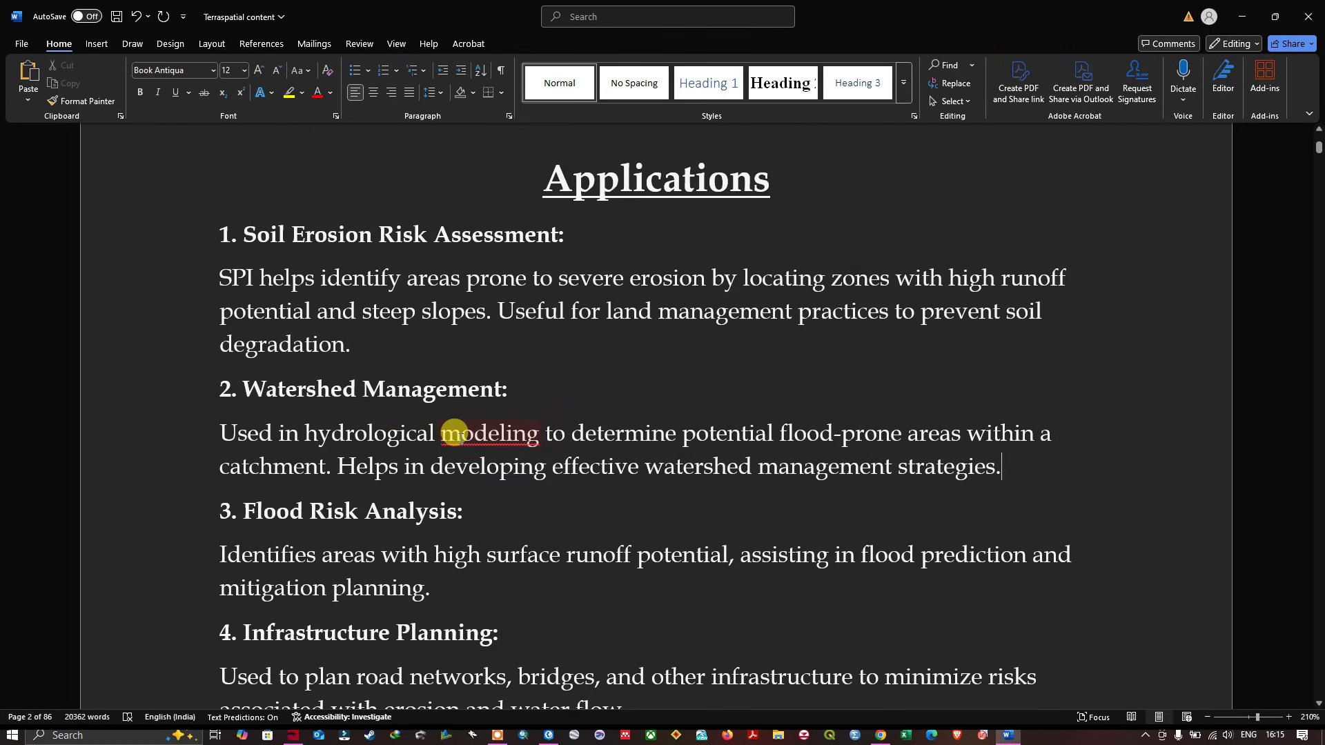
Read through the remaining SPI applications down to Landslide Susceptibility Mapping, and return to the ArcGIS Pro map.
{"action": "scroll", "coordinate": [454, 433], "scroll_direction": "down", "scroll_amount": 3}
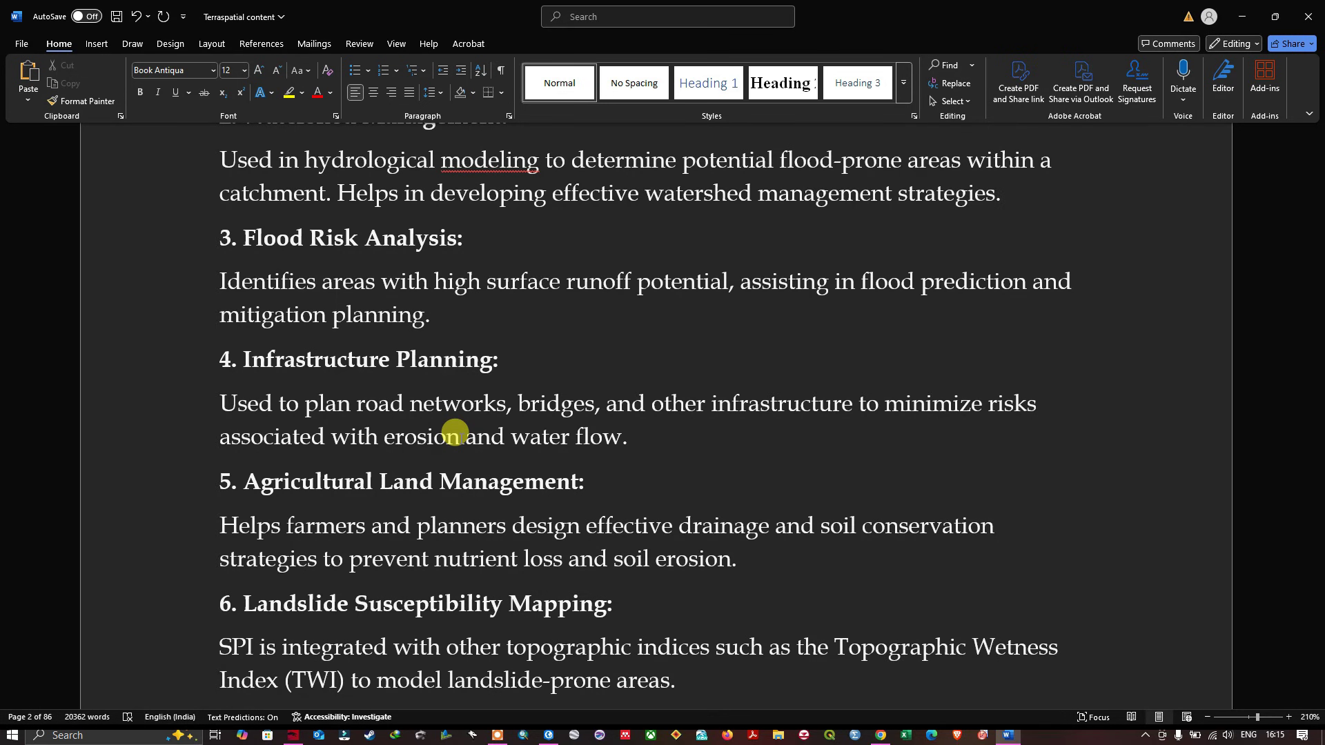
{"action": "scroll", "coordinate": [394, 586], "scroll_direction": "down", "scroll_amount": 1}
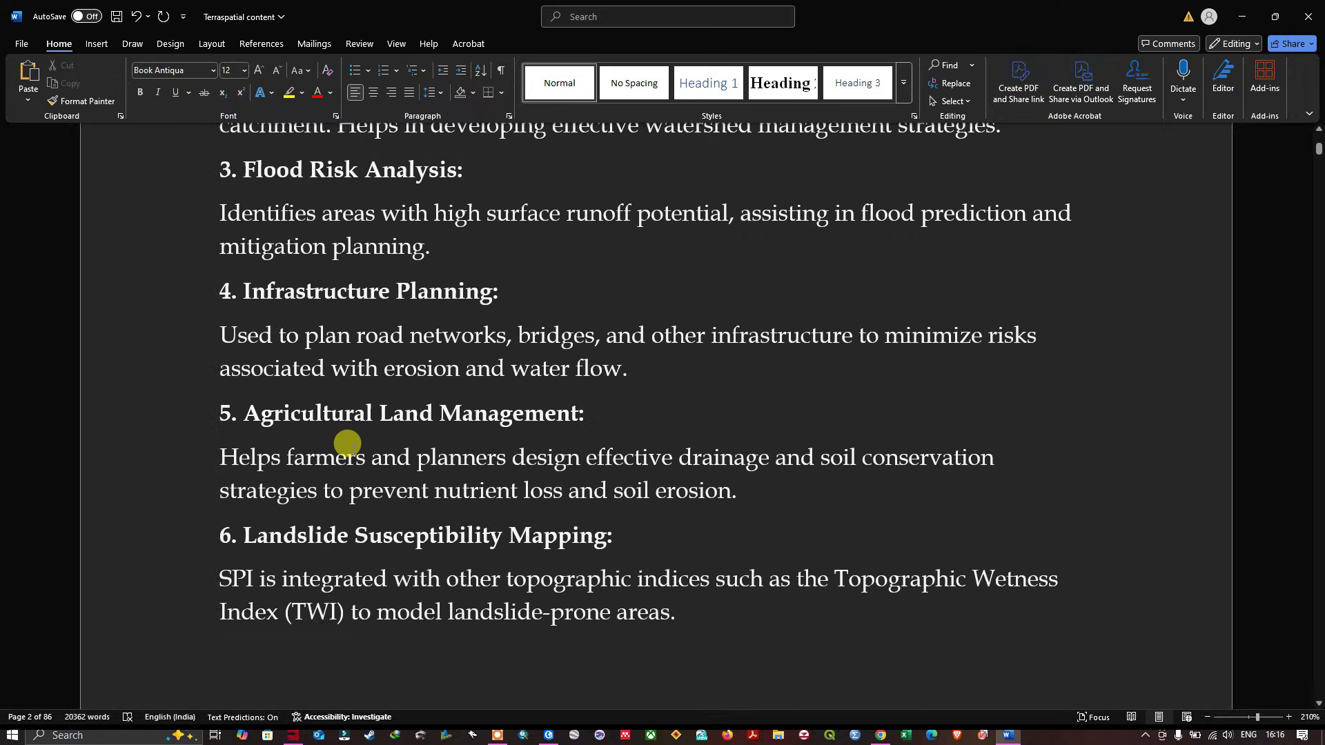
{"action": "key", "text": "alt+Tab"}
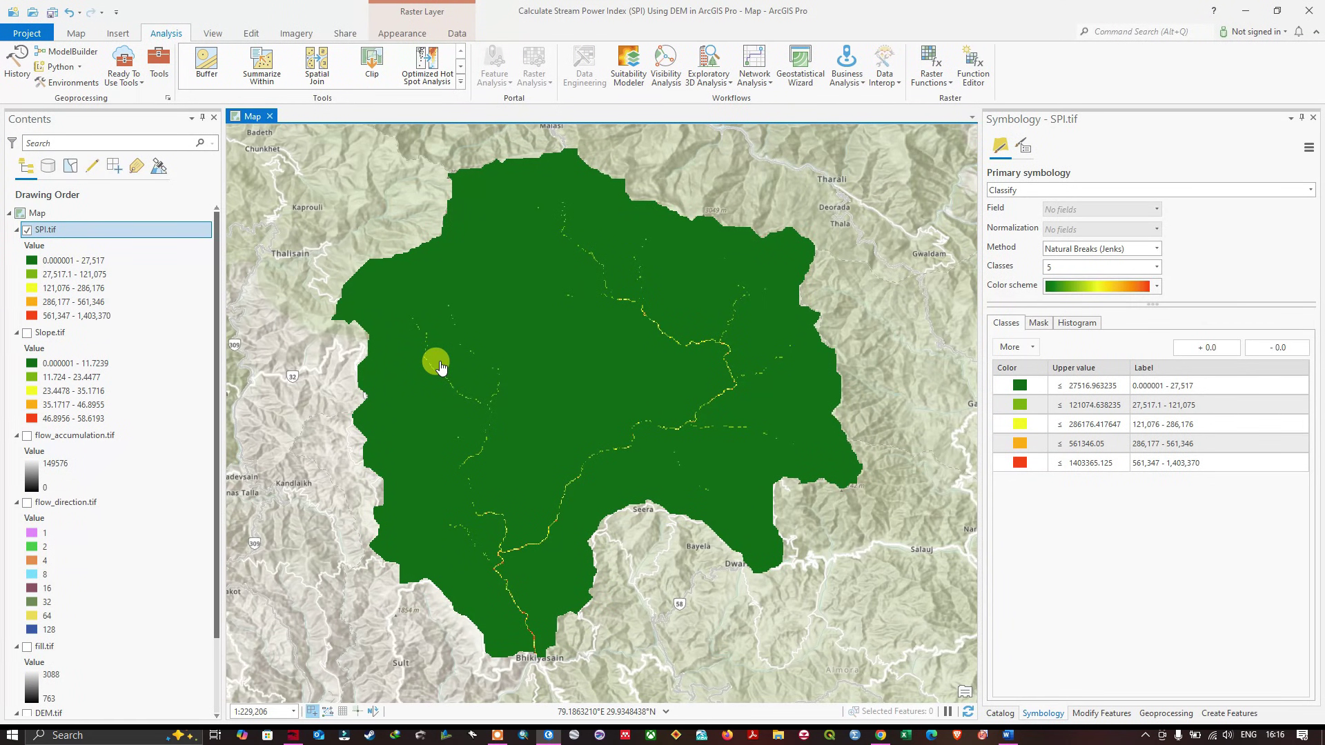